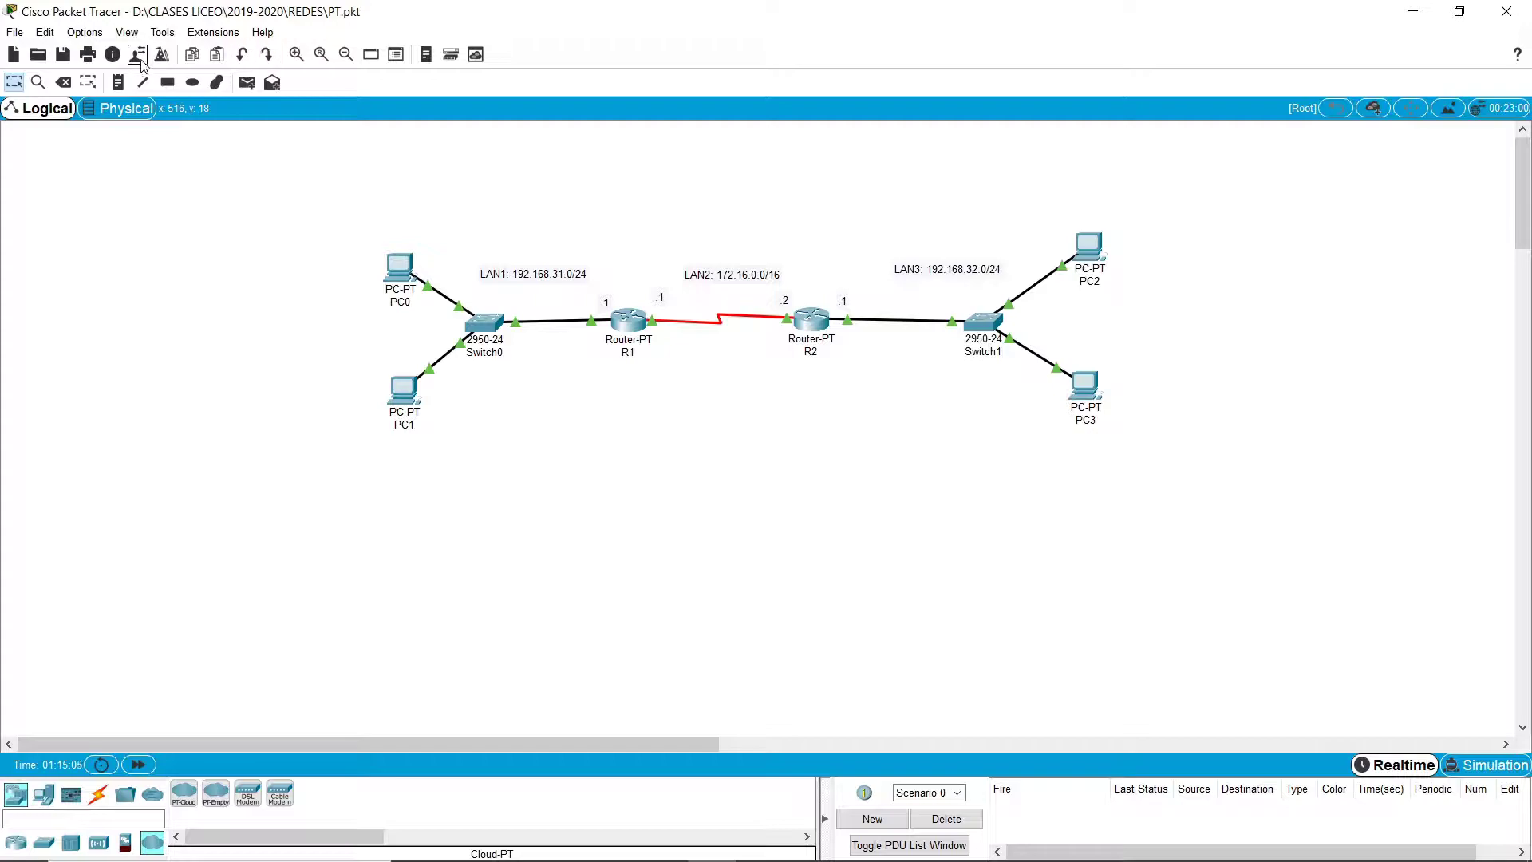
Add the note "PAT: Port Address Translation" above the network topology.
click(118, 83)
click(595, 182)
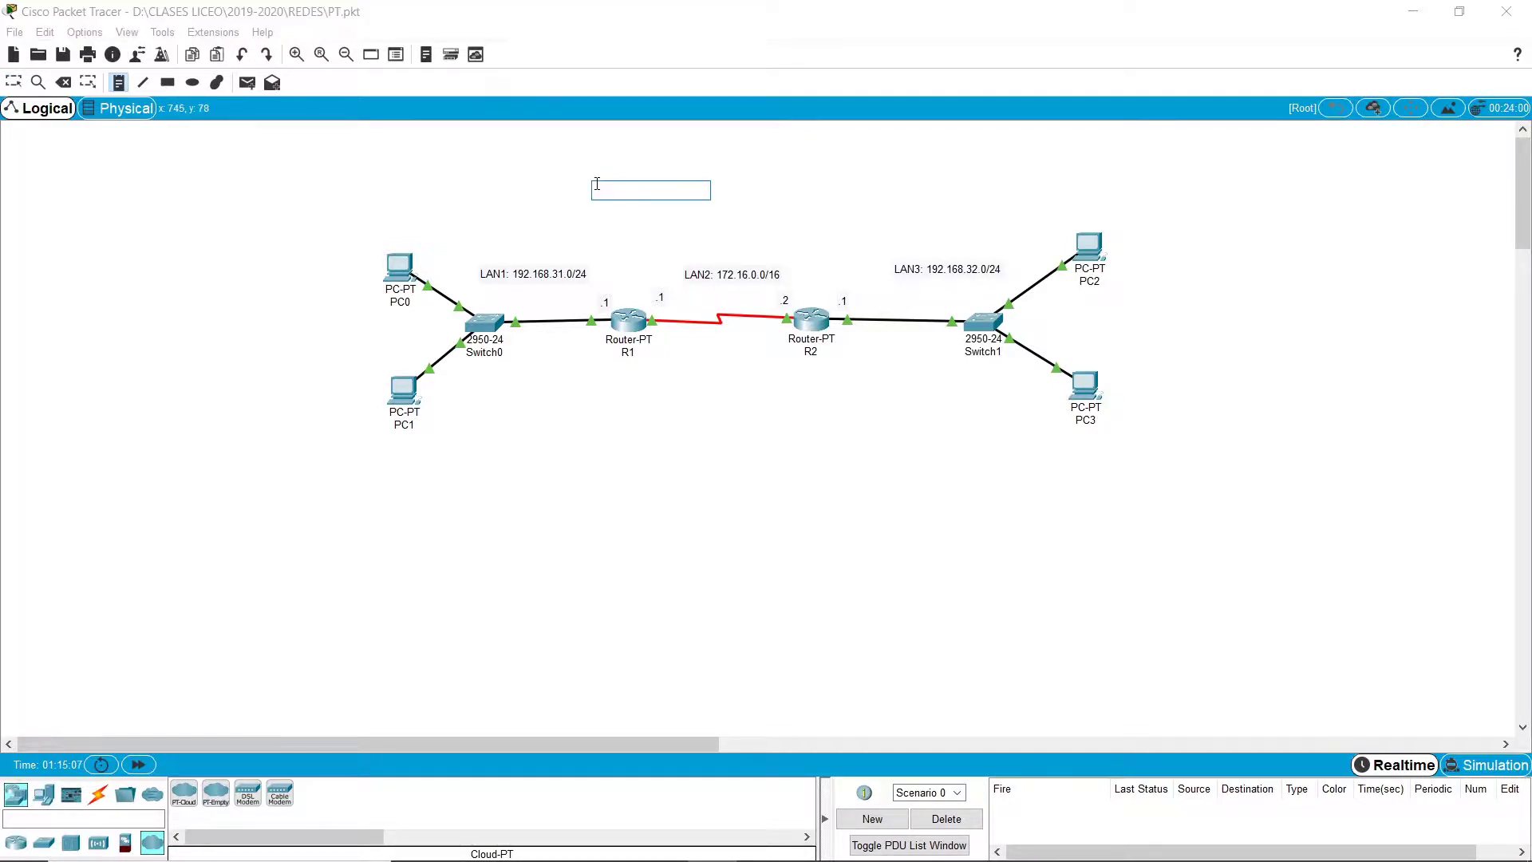
text(PAT: Port Ad)
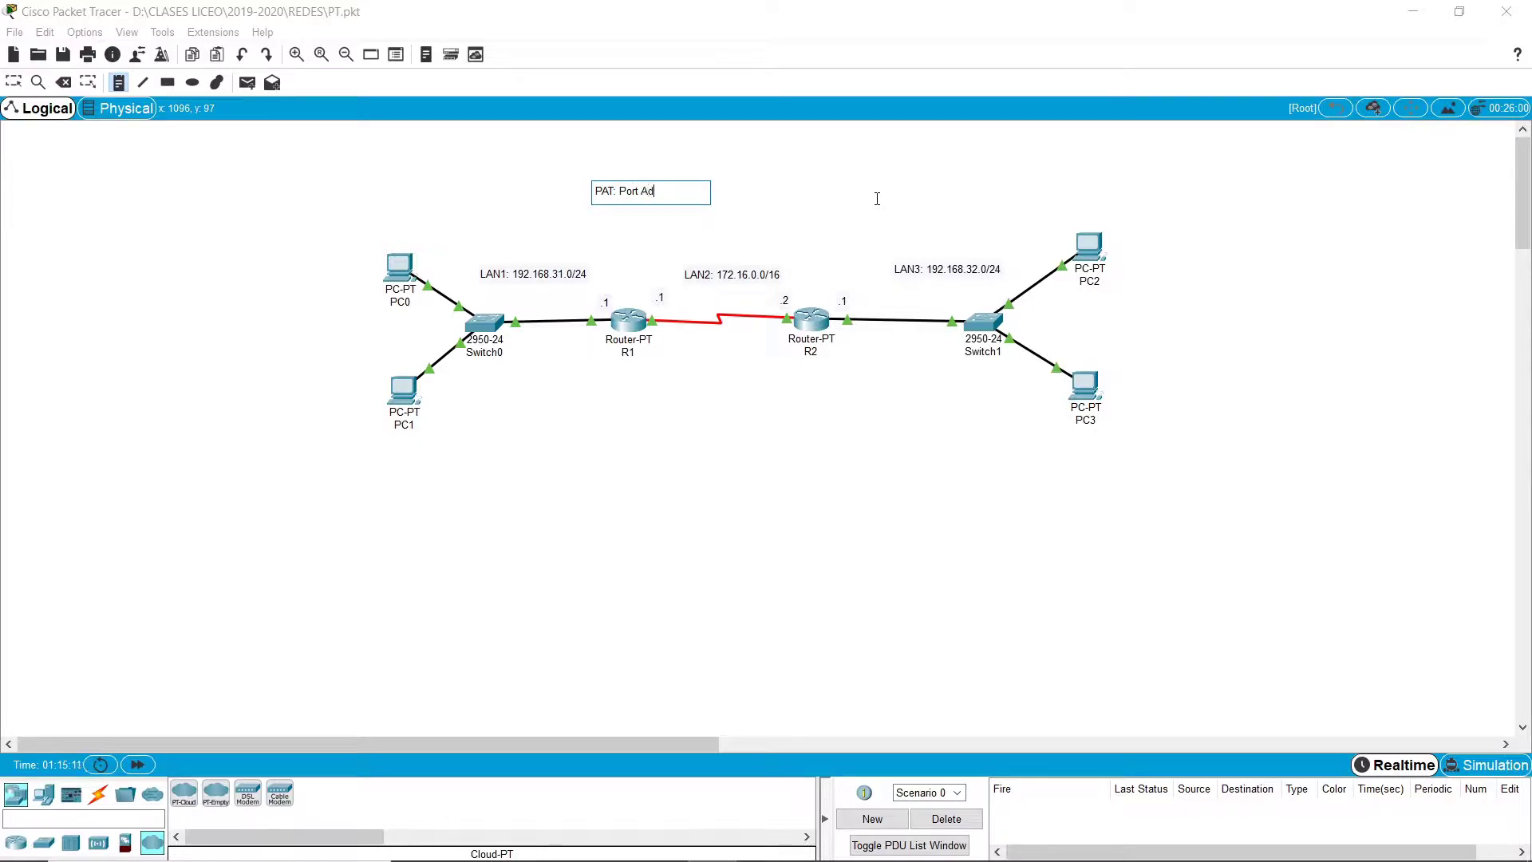
text(dress Translation)
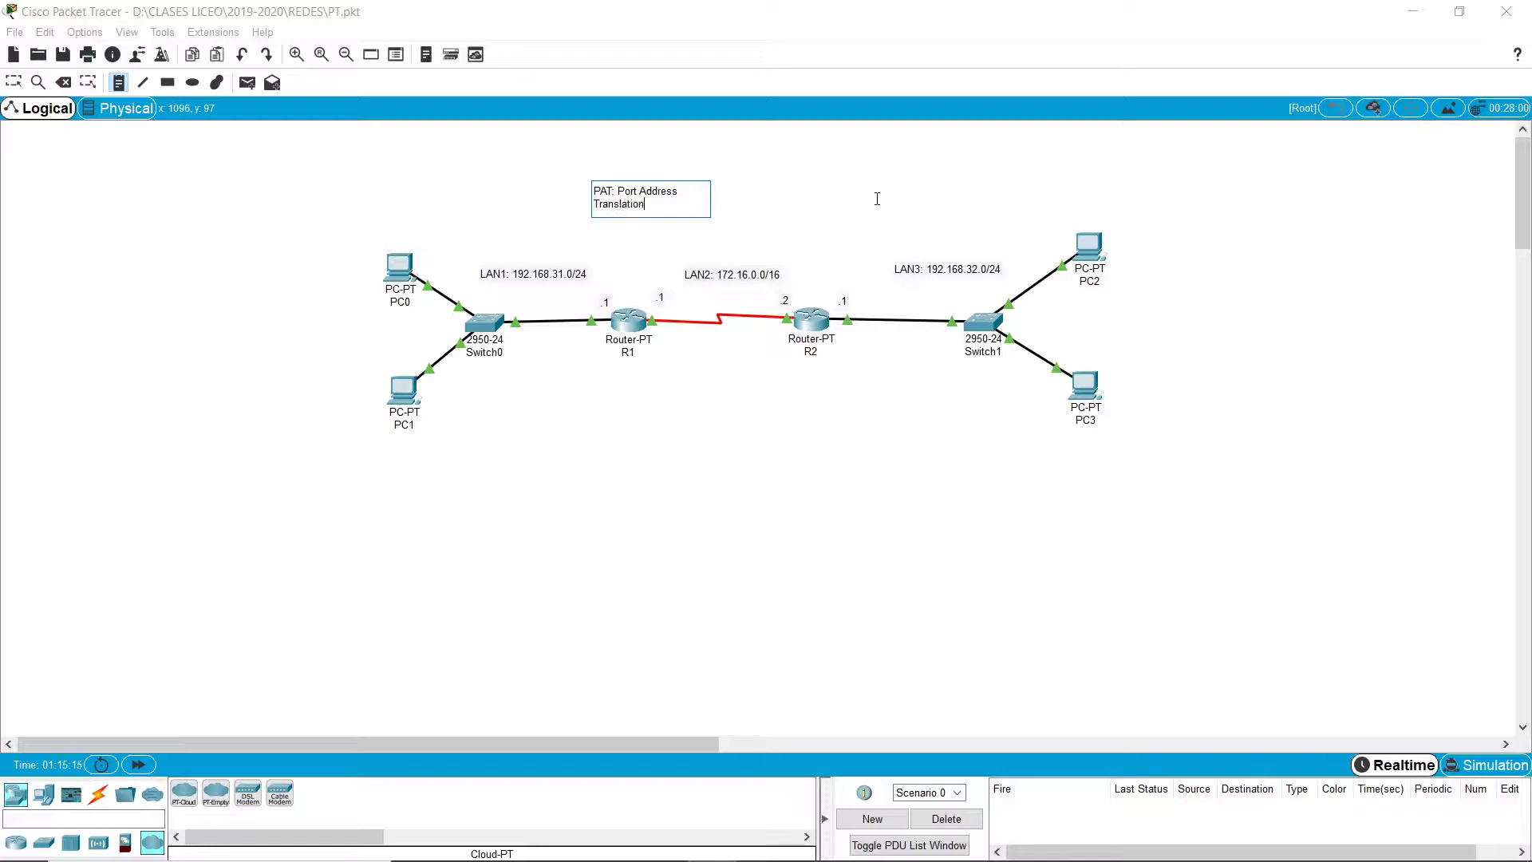
click(772, 469)
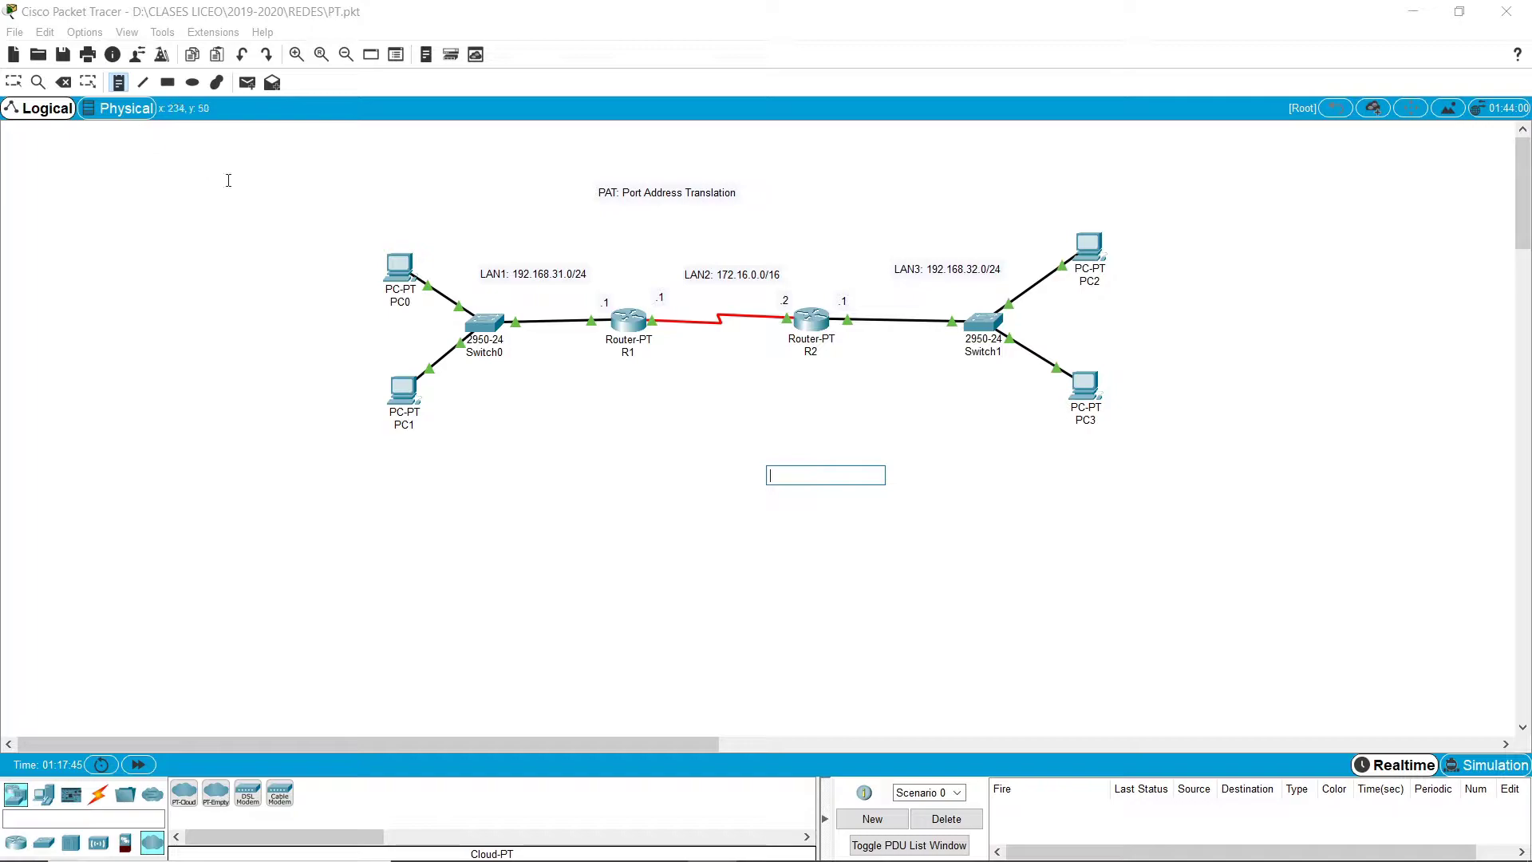
click(13, 82)
Open router R1's command line and enter global configuration mode with enable and conf t.
click(632, 323)
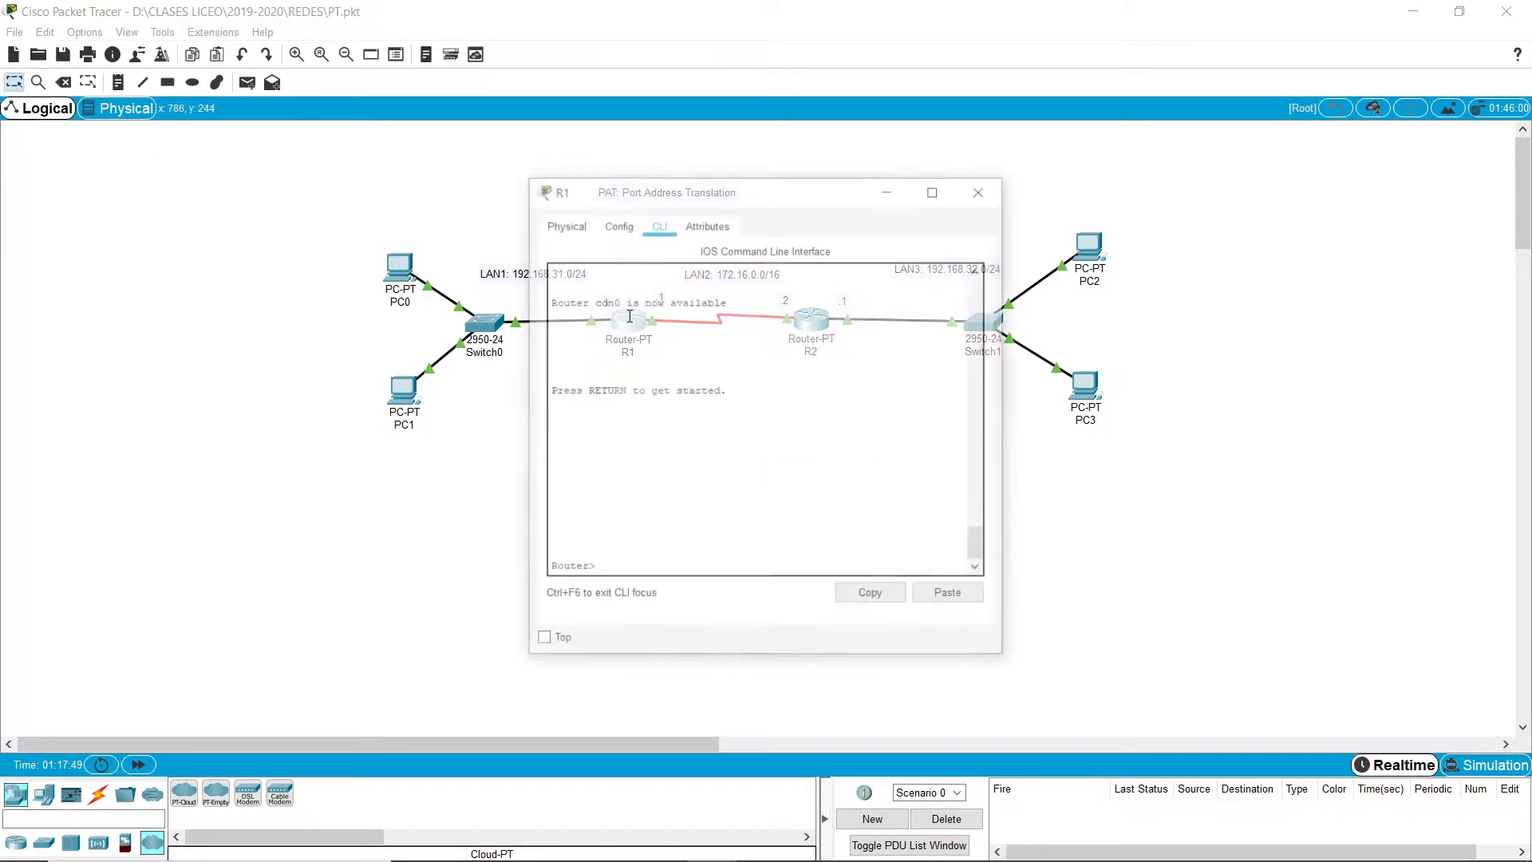
click(709, 544)
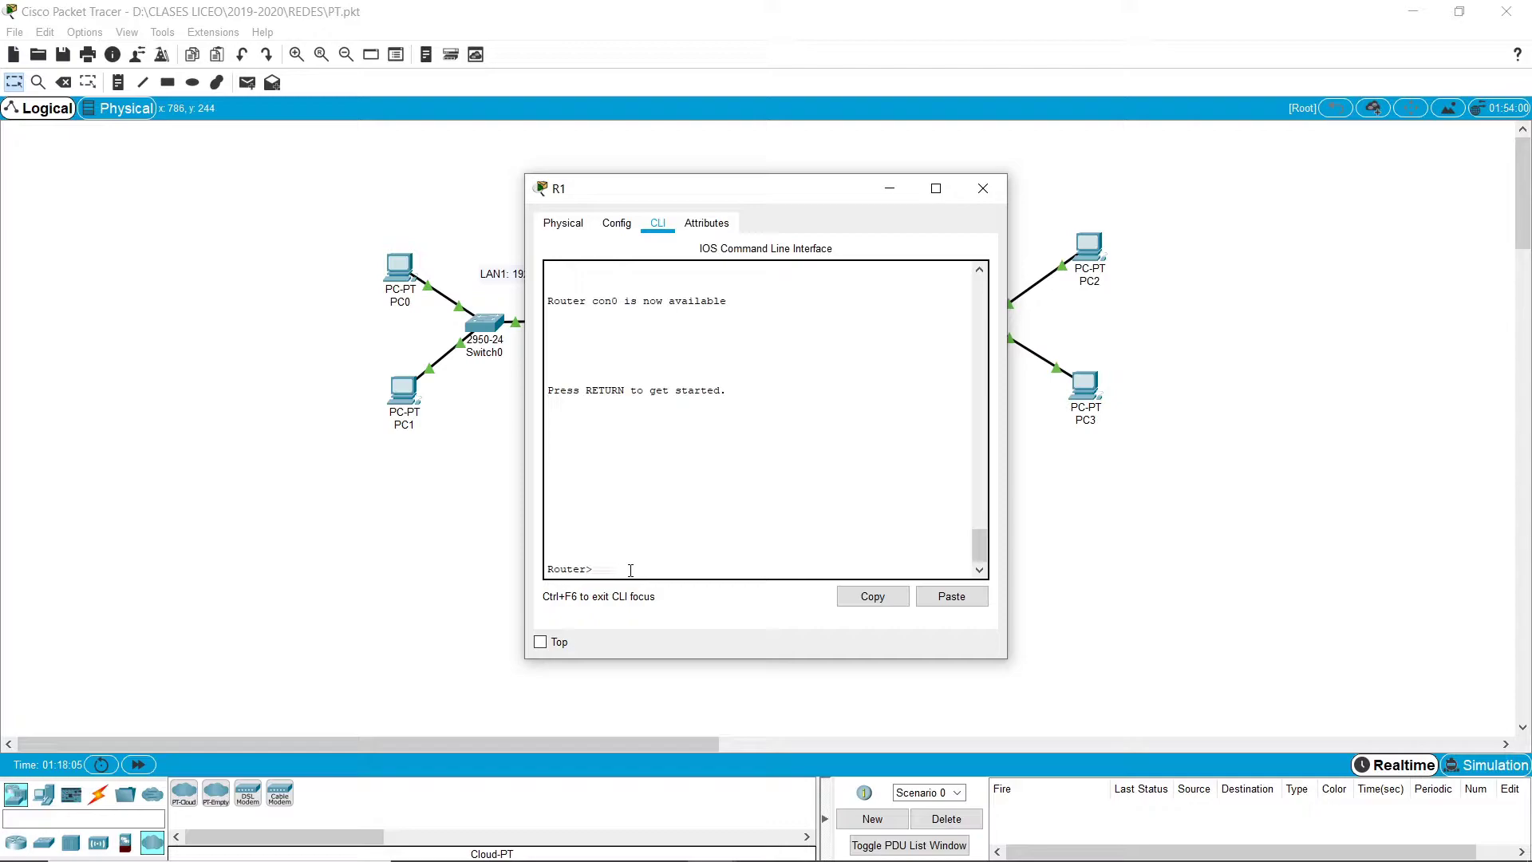
text(enable)
key(Return)
text(conf t)
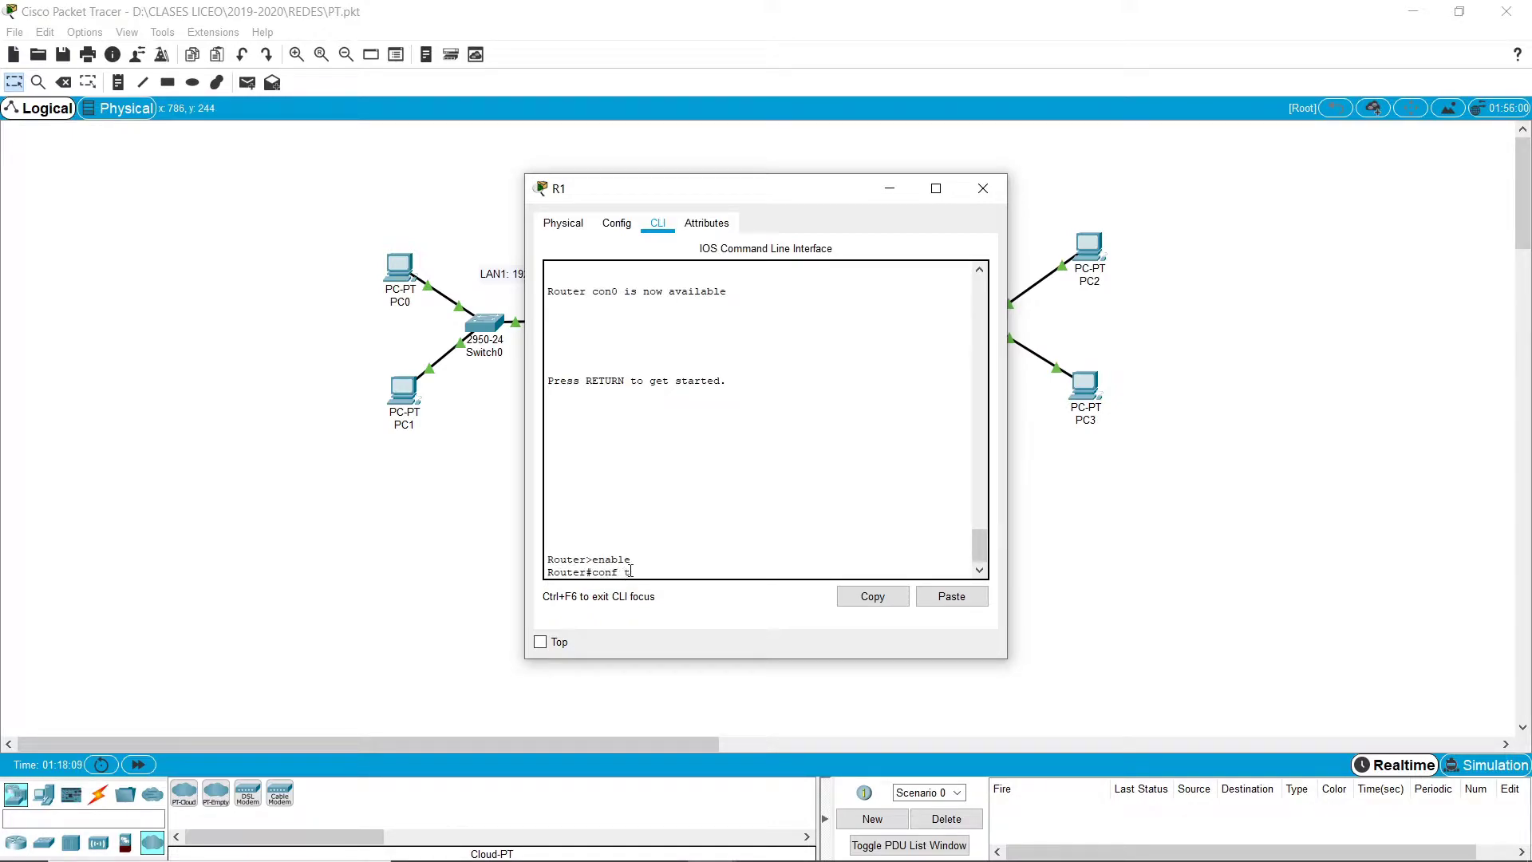
key(Return)
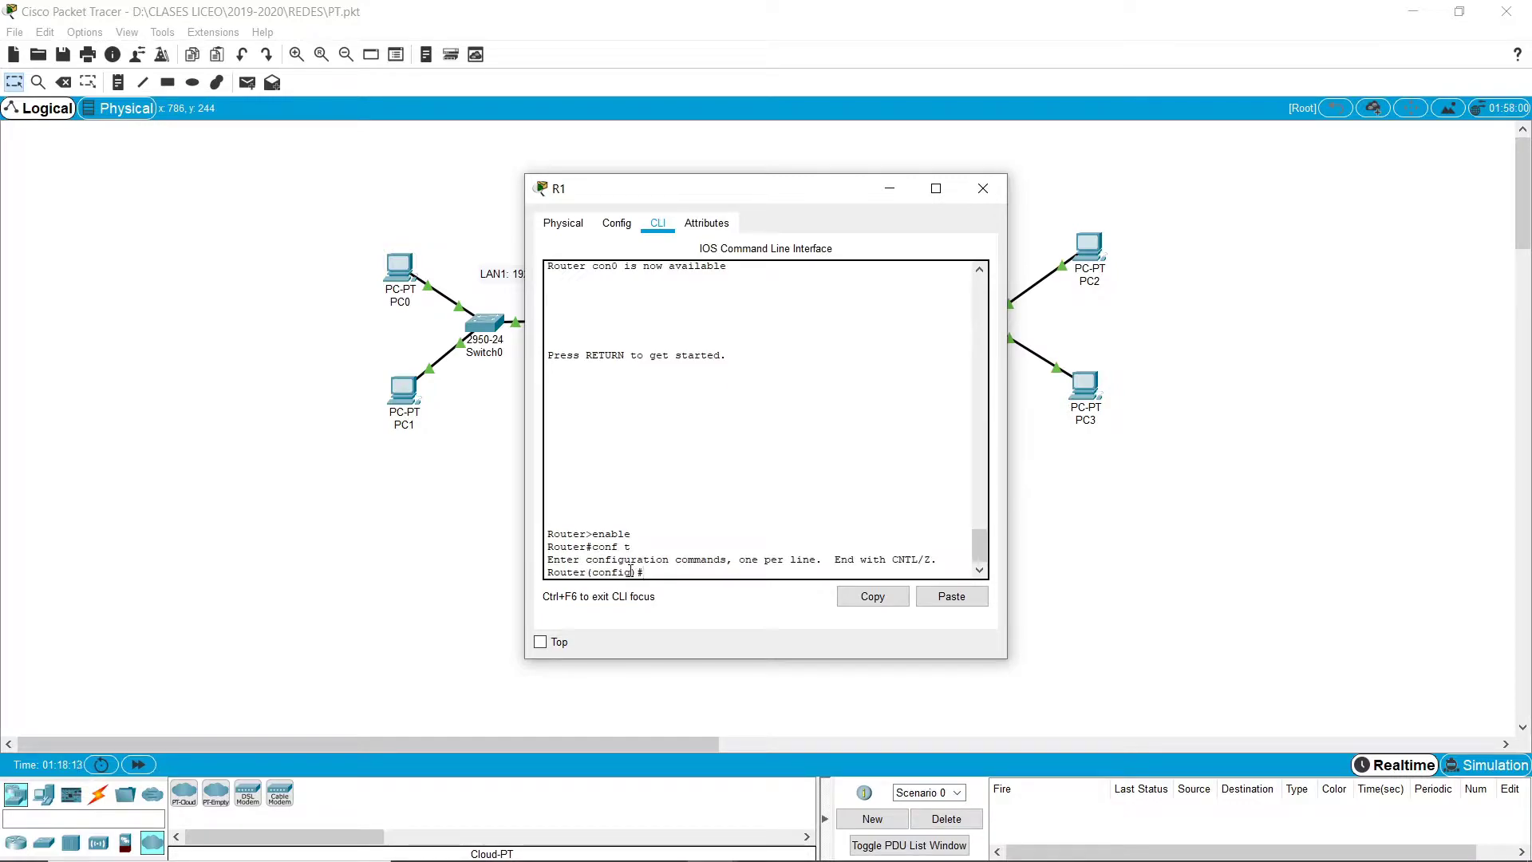
text(ip na)
key(BackSpace)
key(BackSpace)
key(BackSpace)
key(BackSpace)
key(BackSpace)
Create standard access list 1 on R1 permitting network 192.168.31.0 with wildcard 0.0.0.255.
text(acc)
key(Tab)
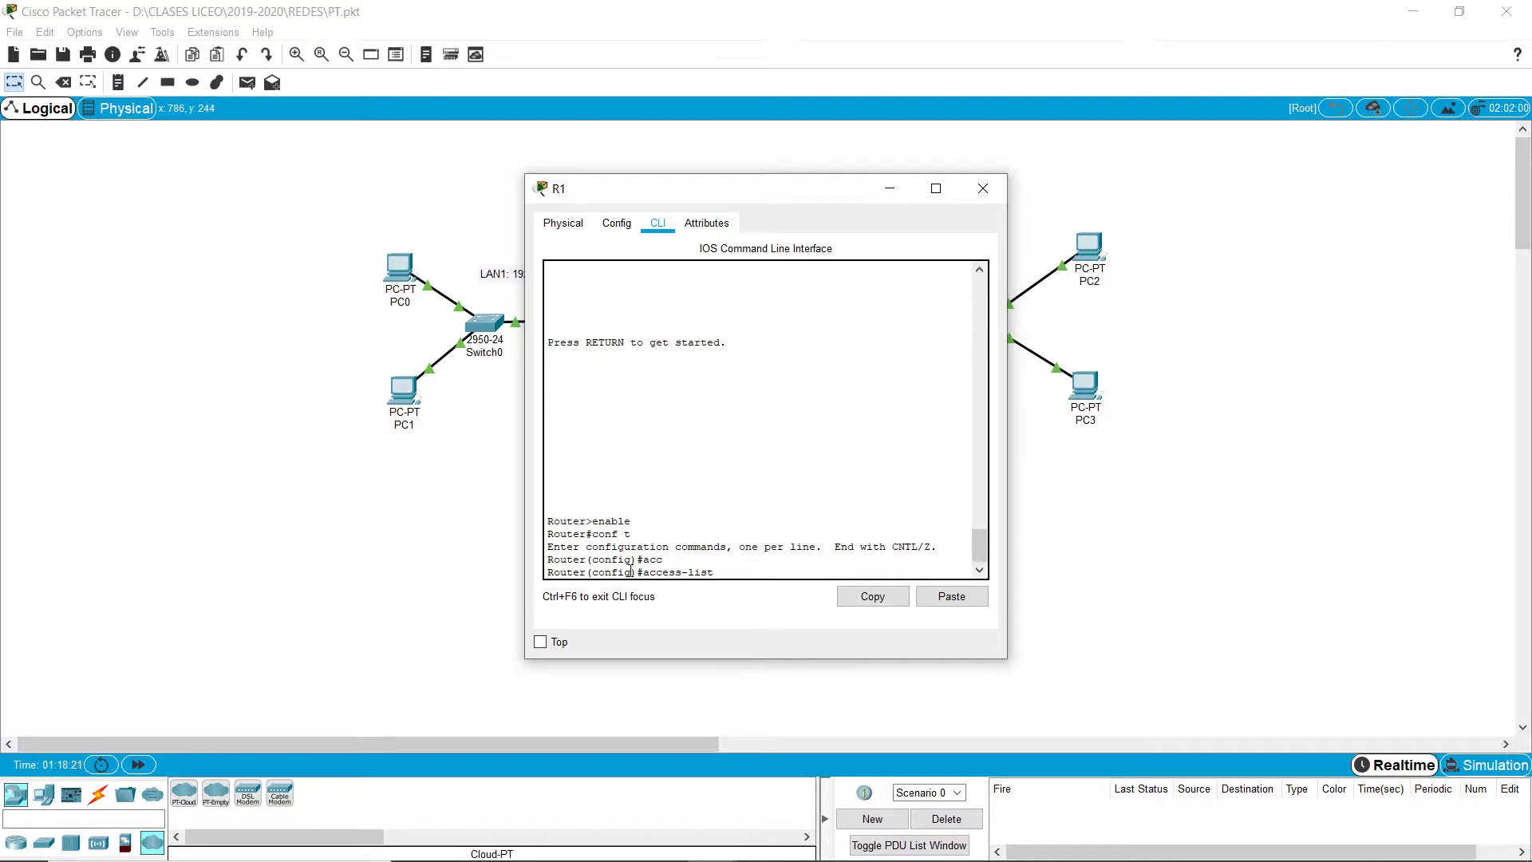
text(?)
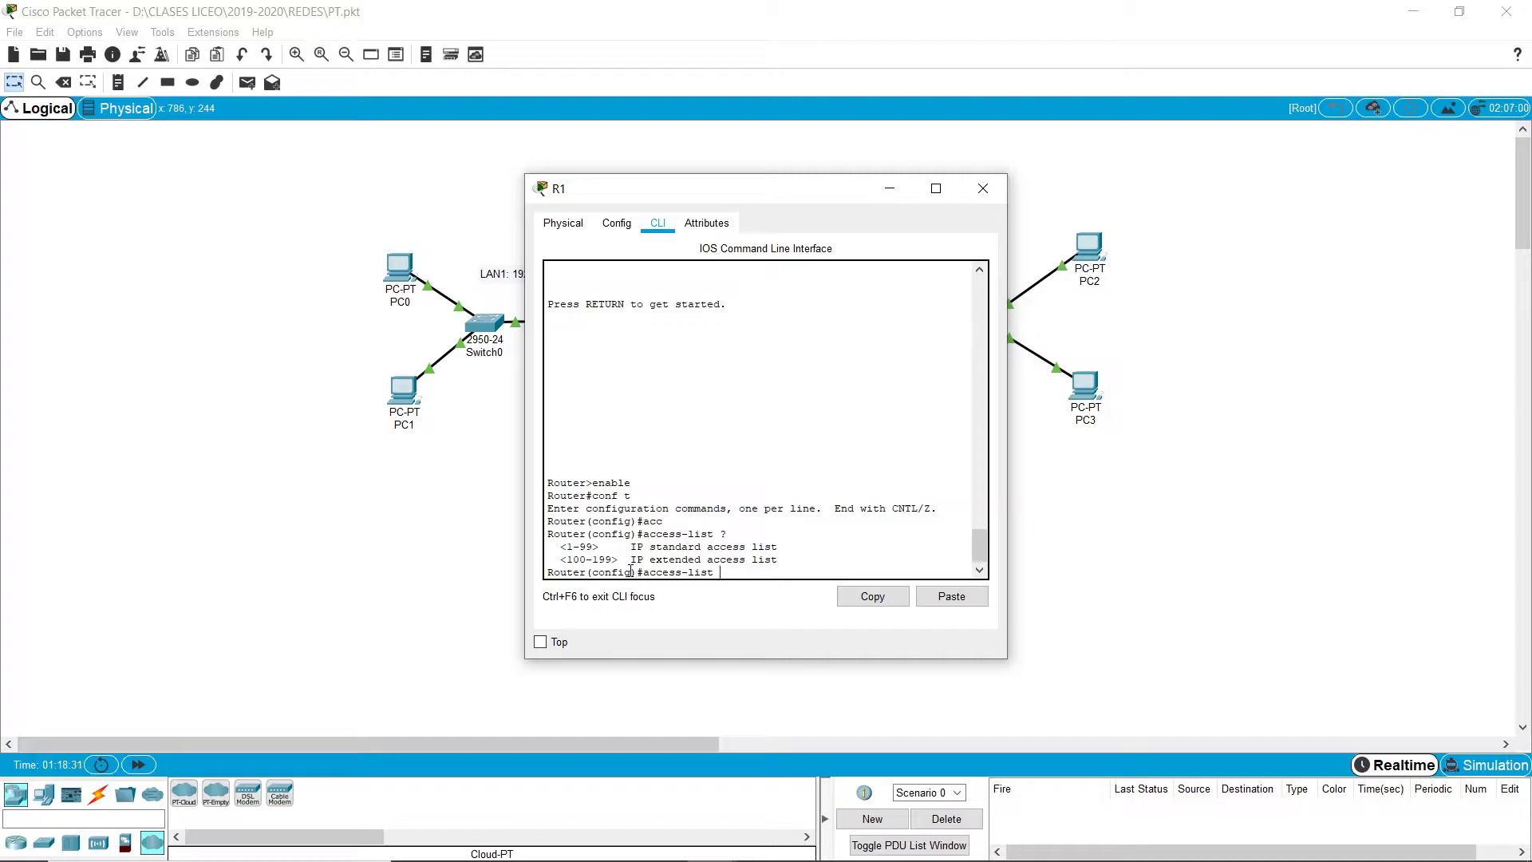
text(1 permi)
key(Tab)
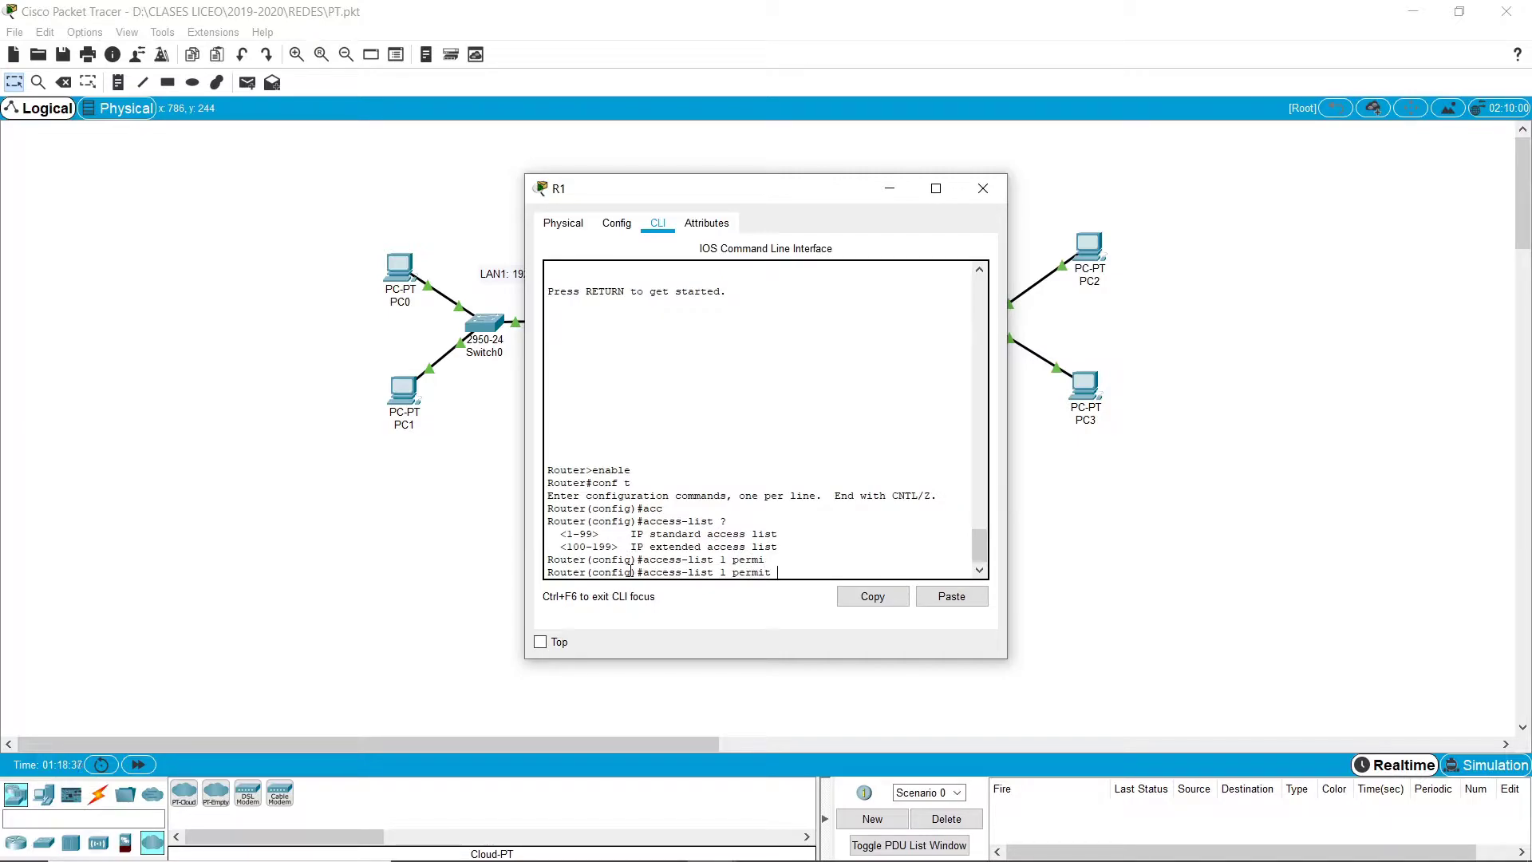
drag(661, 188, 816, 236)
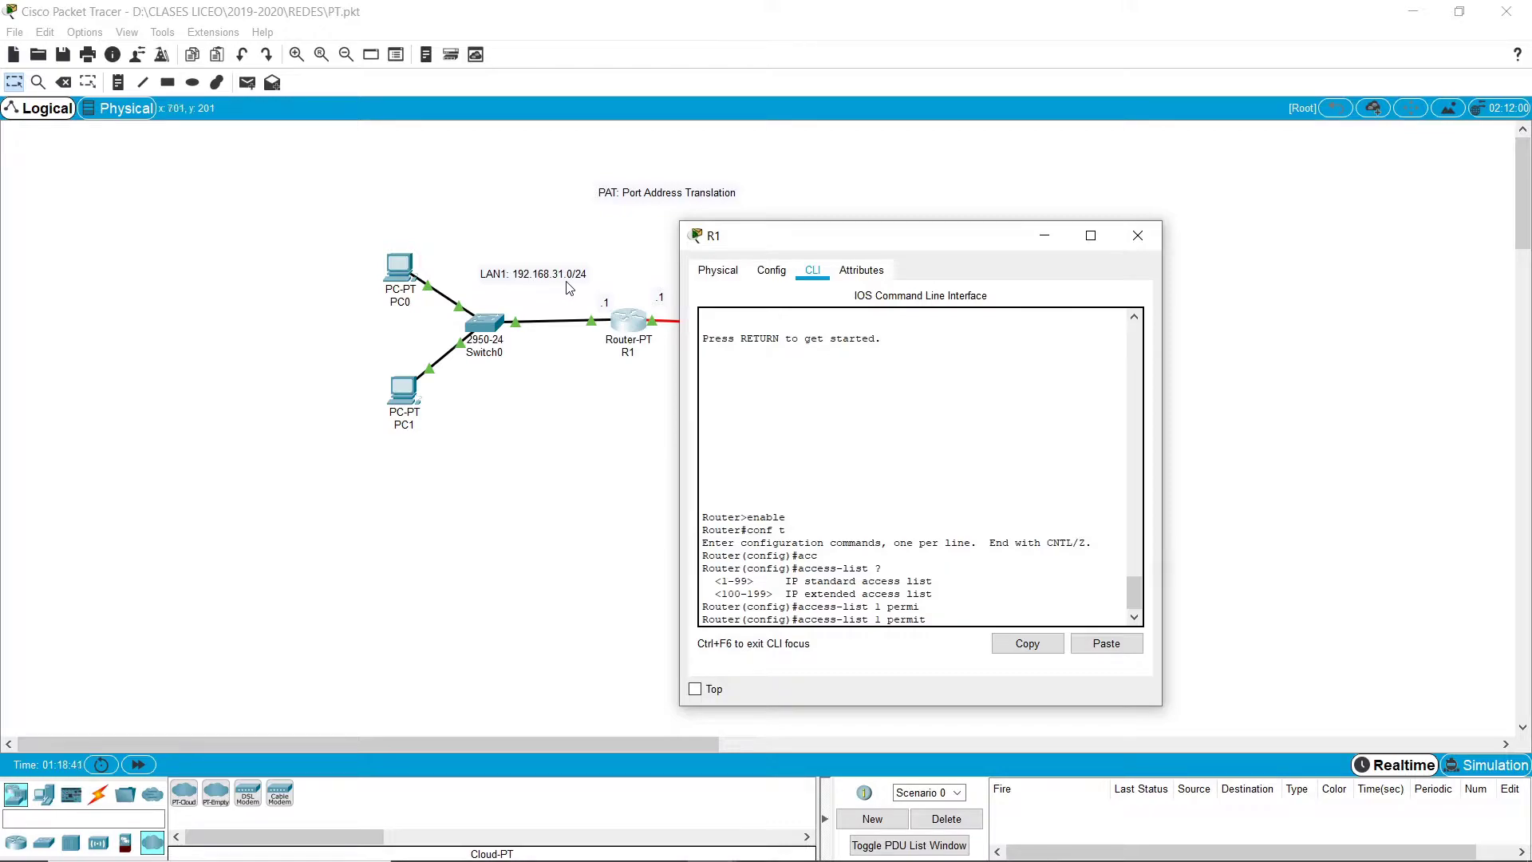
text(192.168.31.0 ?)
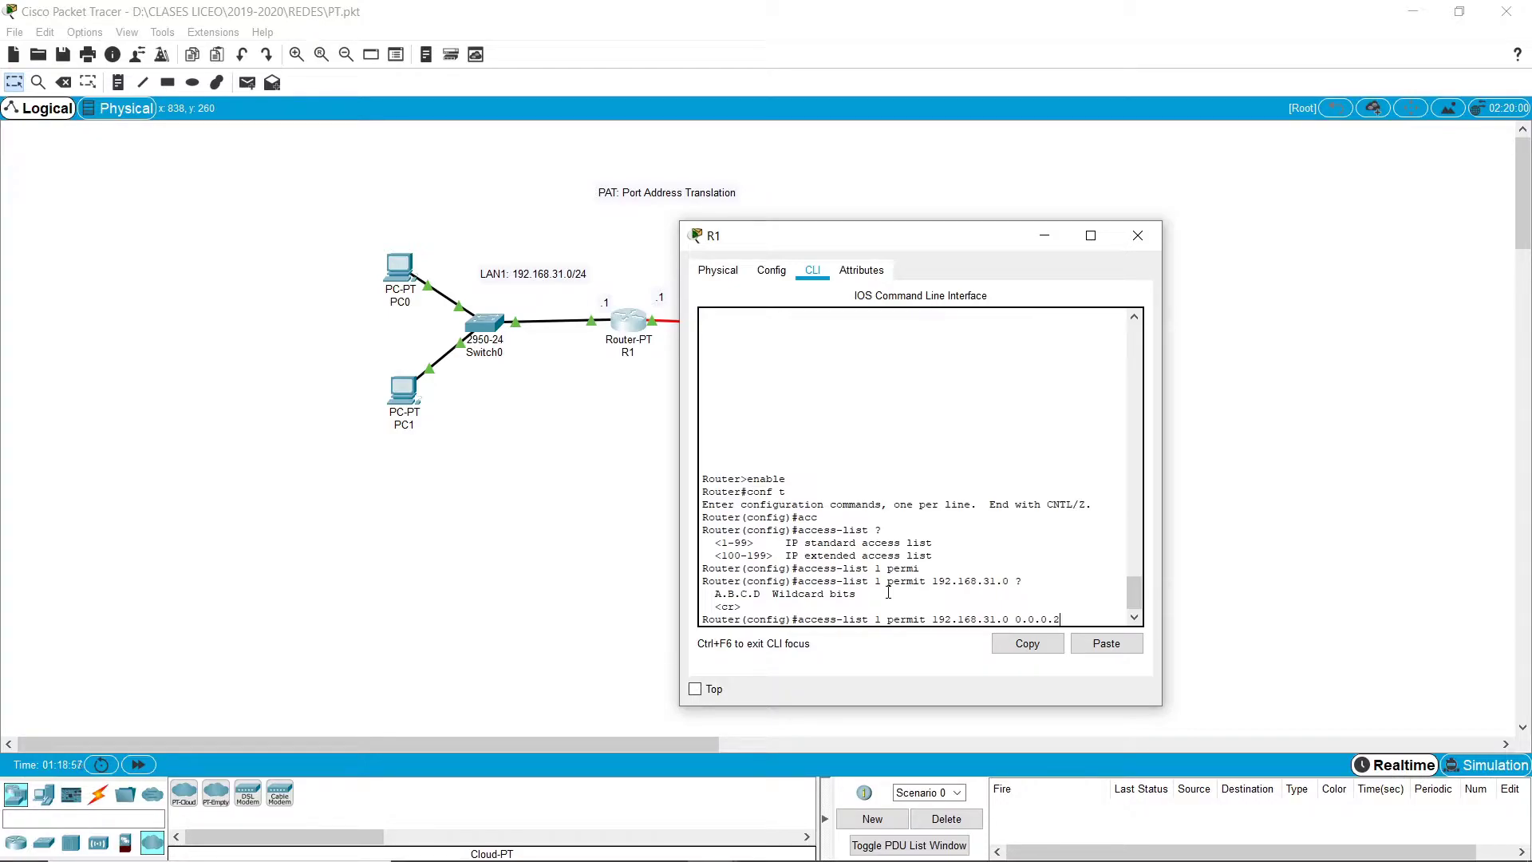
text(55)
key(Return)
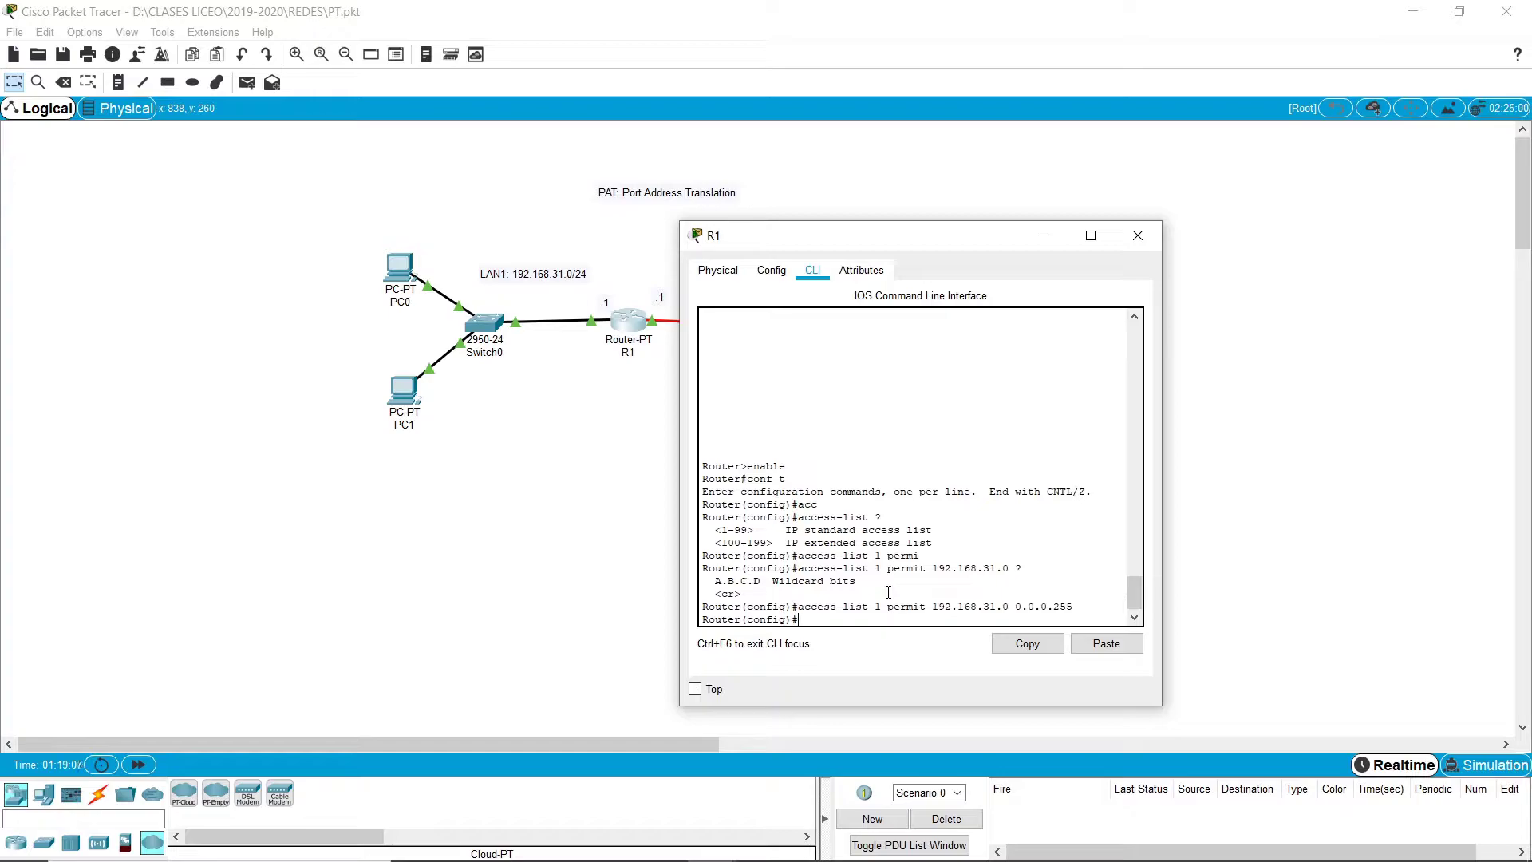
Begin the command ip nat inside source list 1 on R1 and request help on its possible continuations.
text(ip na)
key(Tab)
text(t in)
key(Tab)
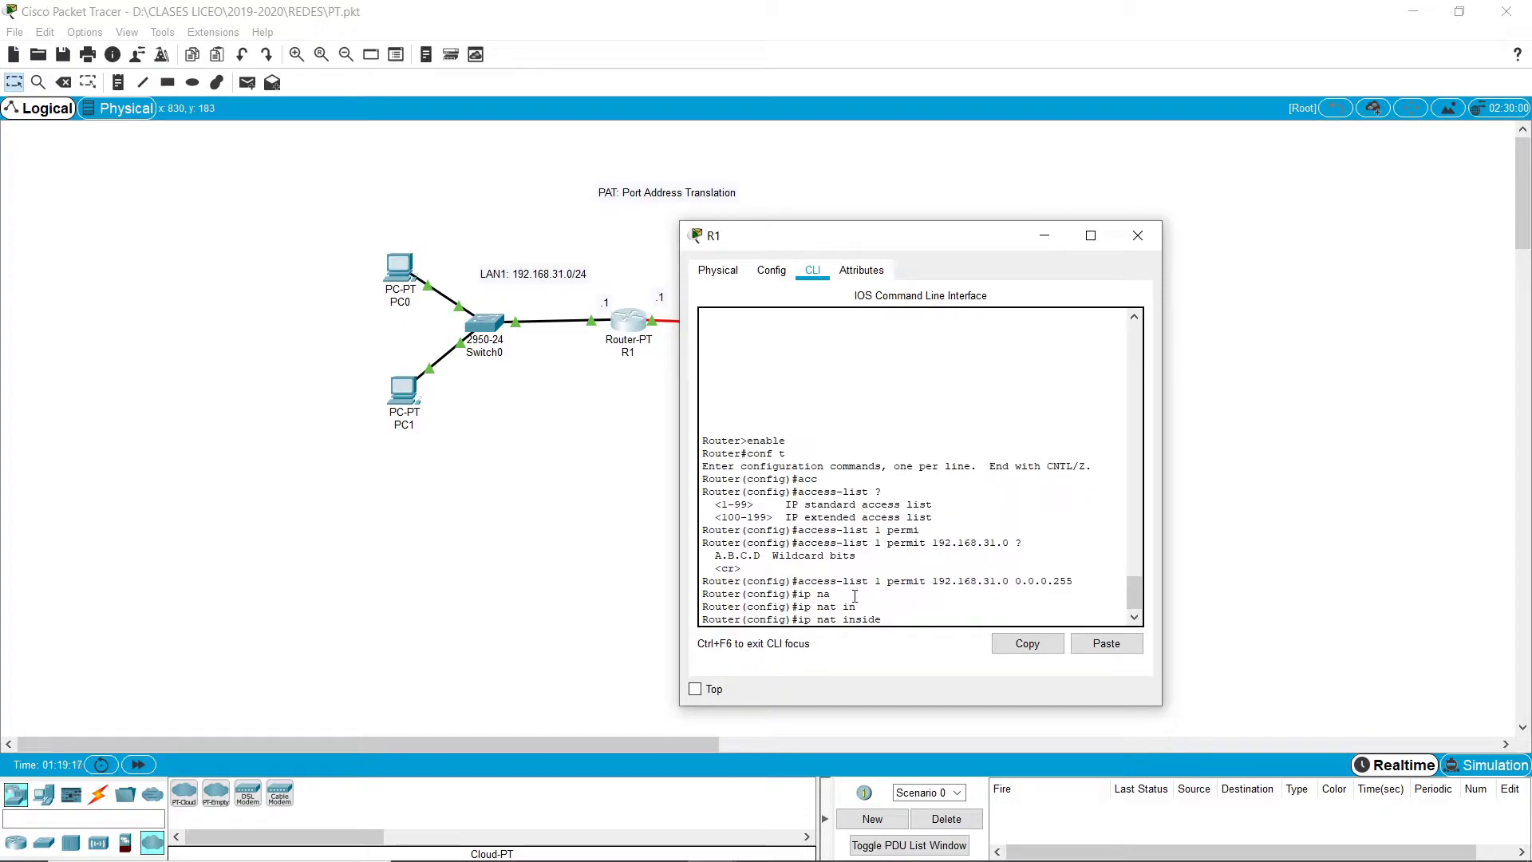
text(?)
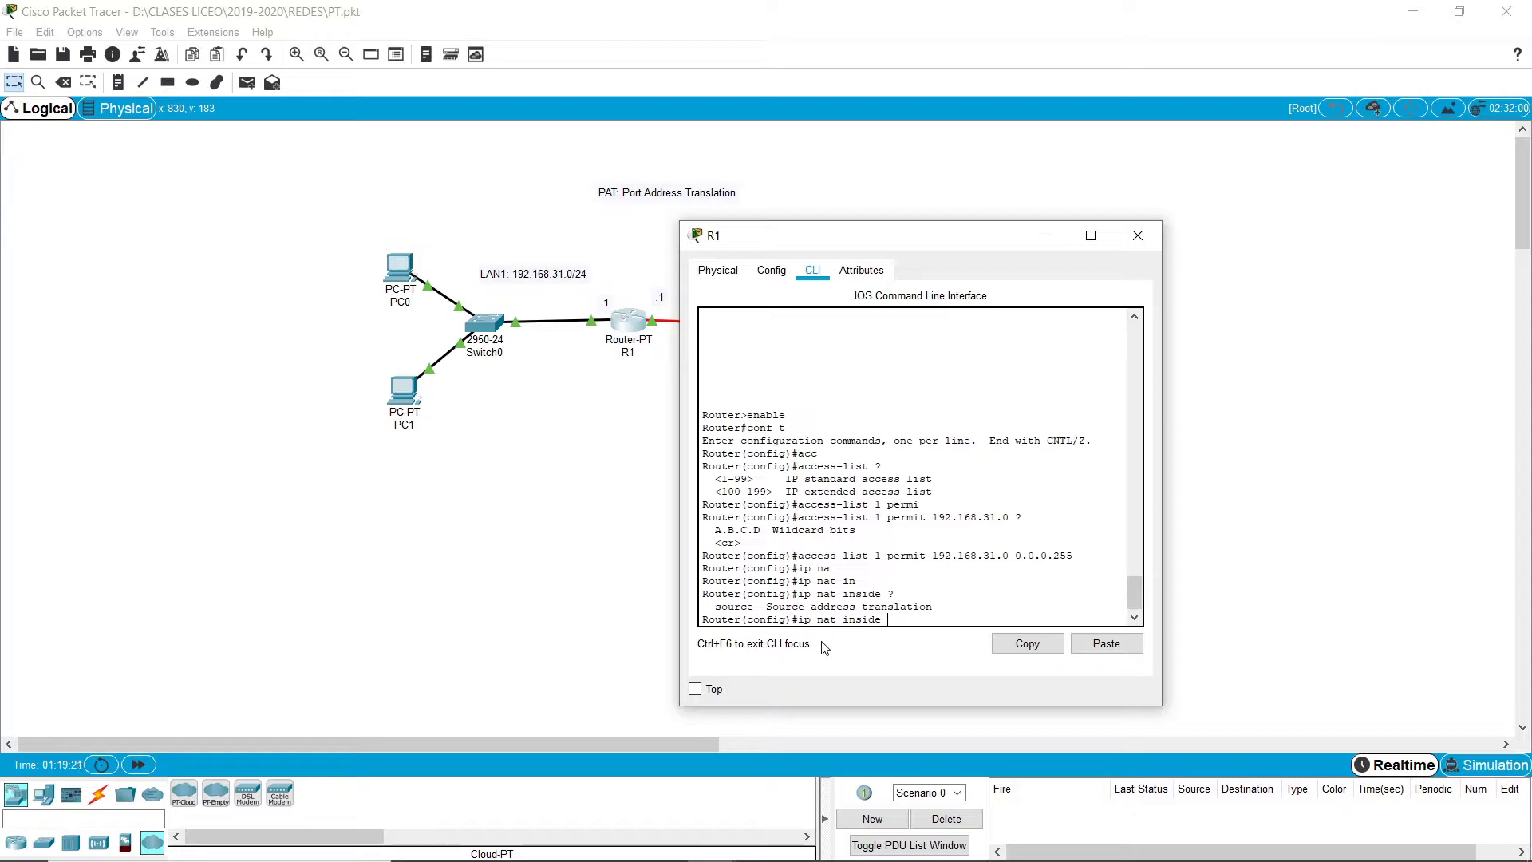
text(s)
key(Tab)
text(l)
key(Tab)
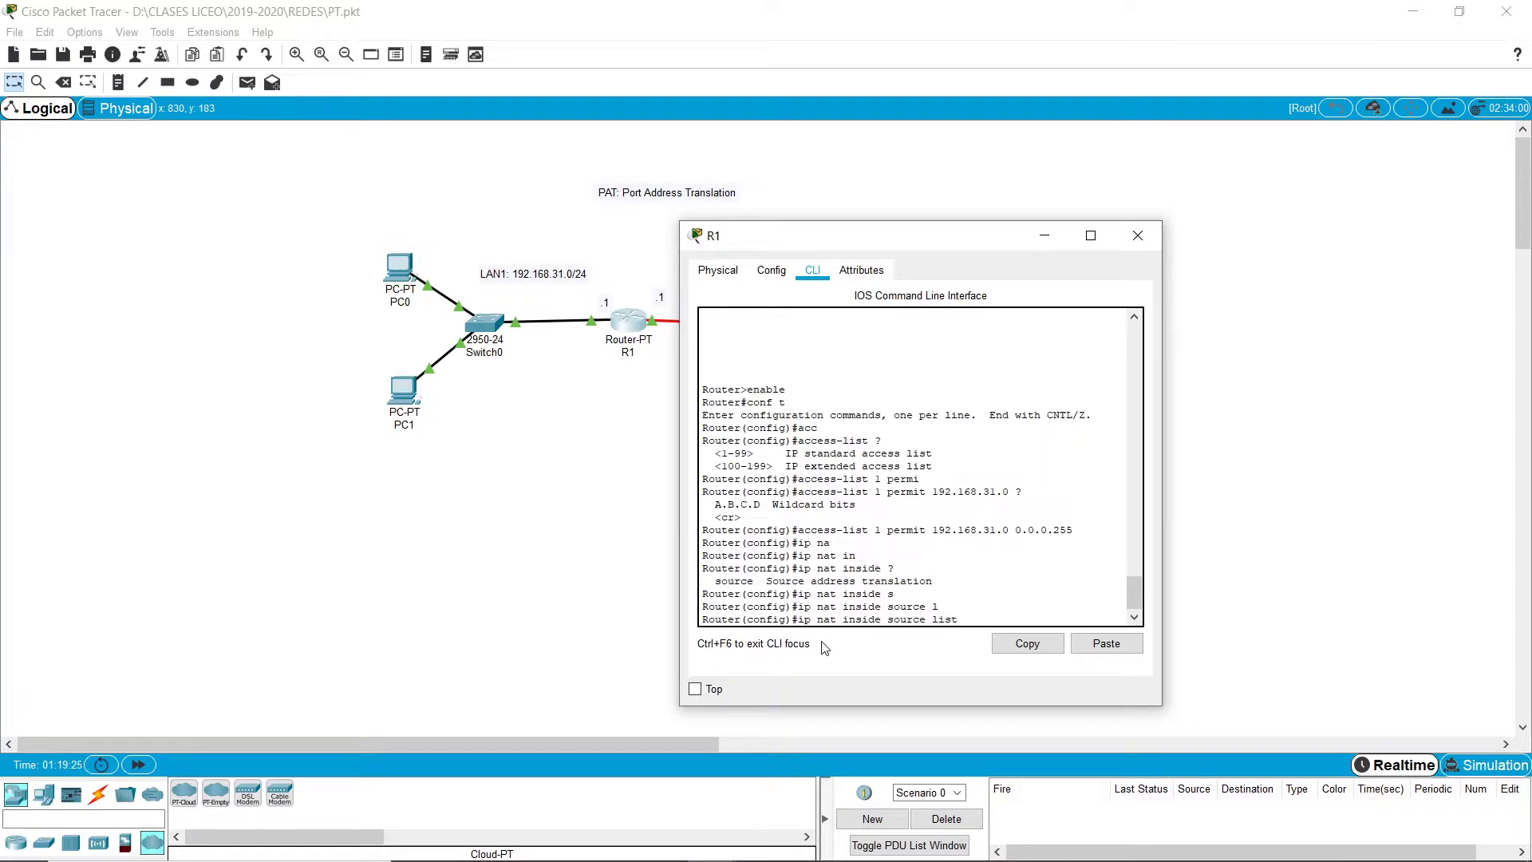
text(1 ?)
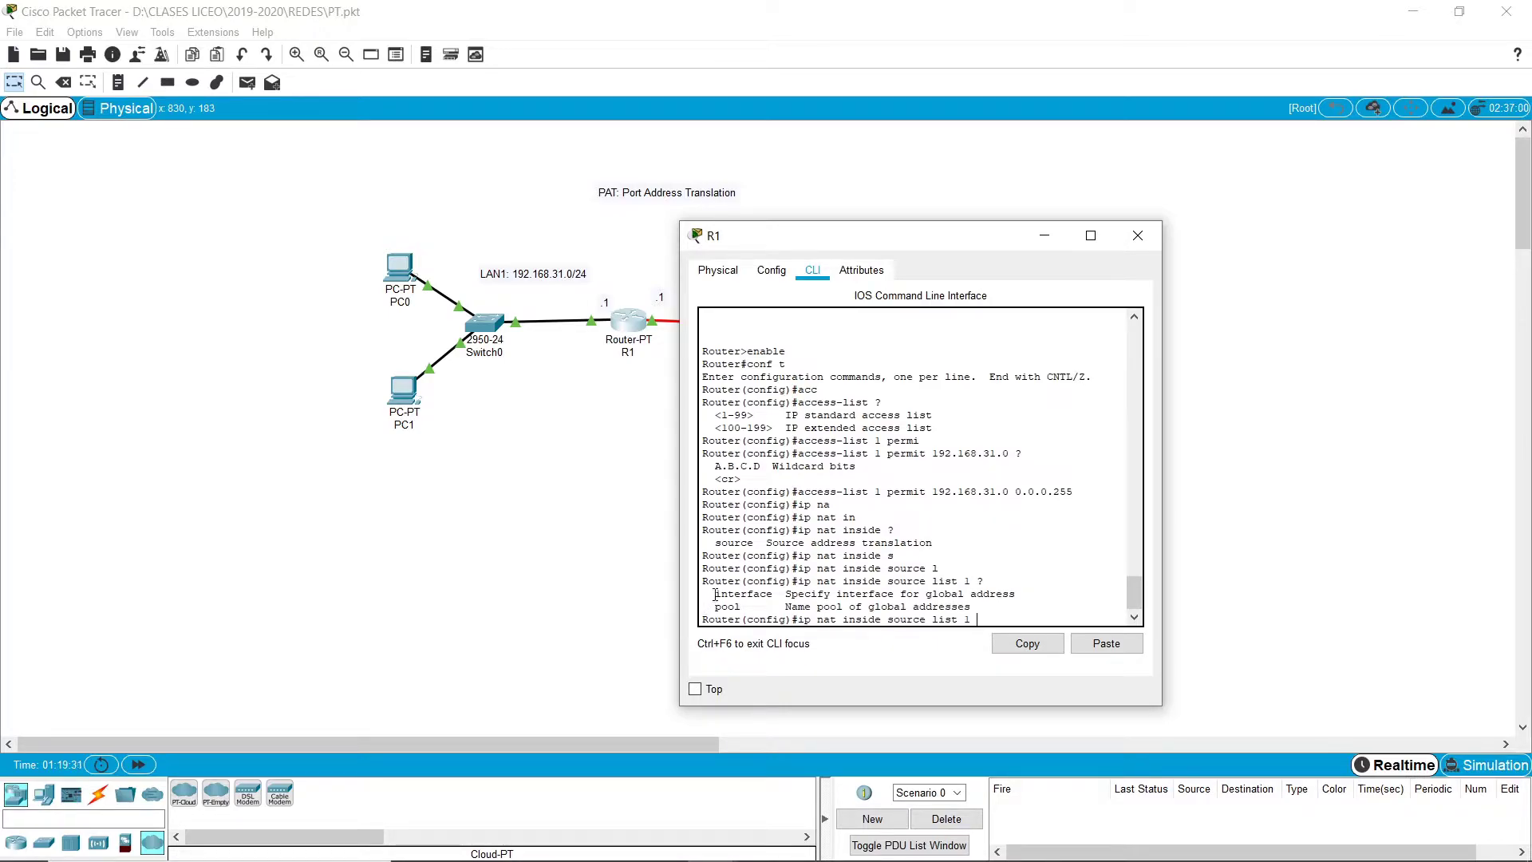
Extend the unfinished NAT rule with interface serial 2/0 and request help on the remaining options.
drag(709, 595, 1035, 600)
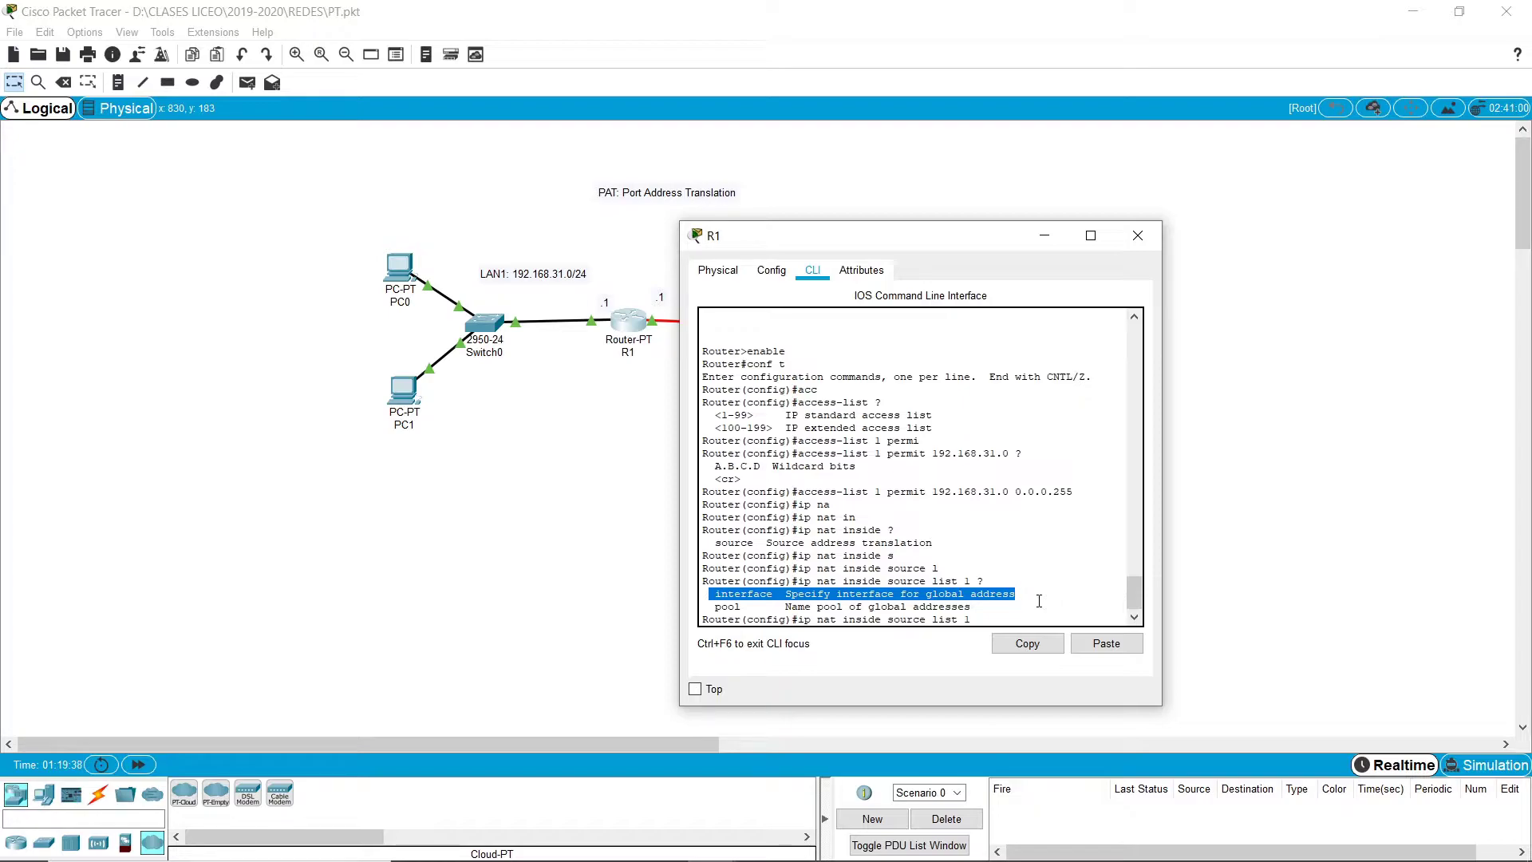
drag(987, 239, 1252, 303)
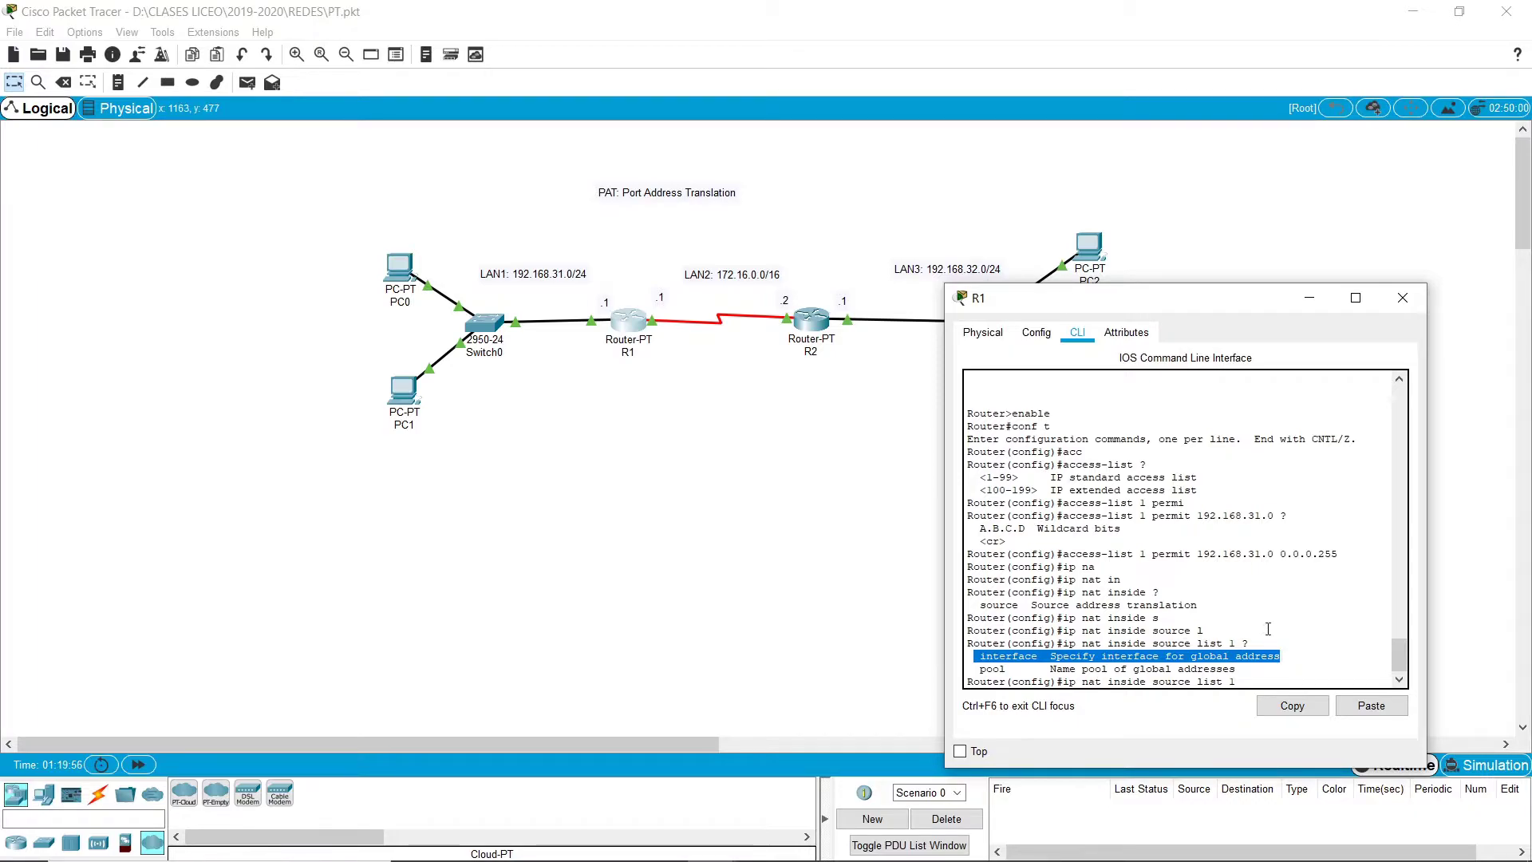
click(1251, 685)
text(in)
key(Tab)
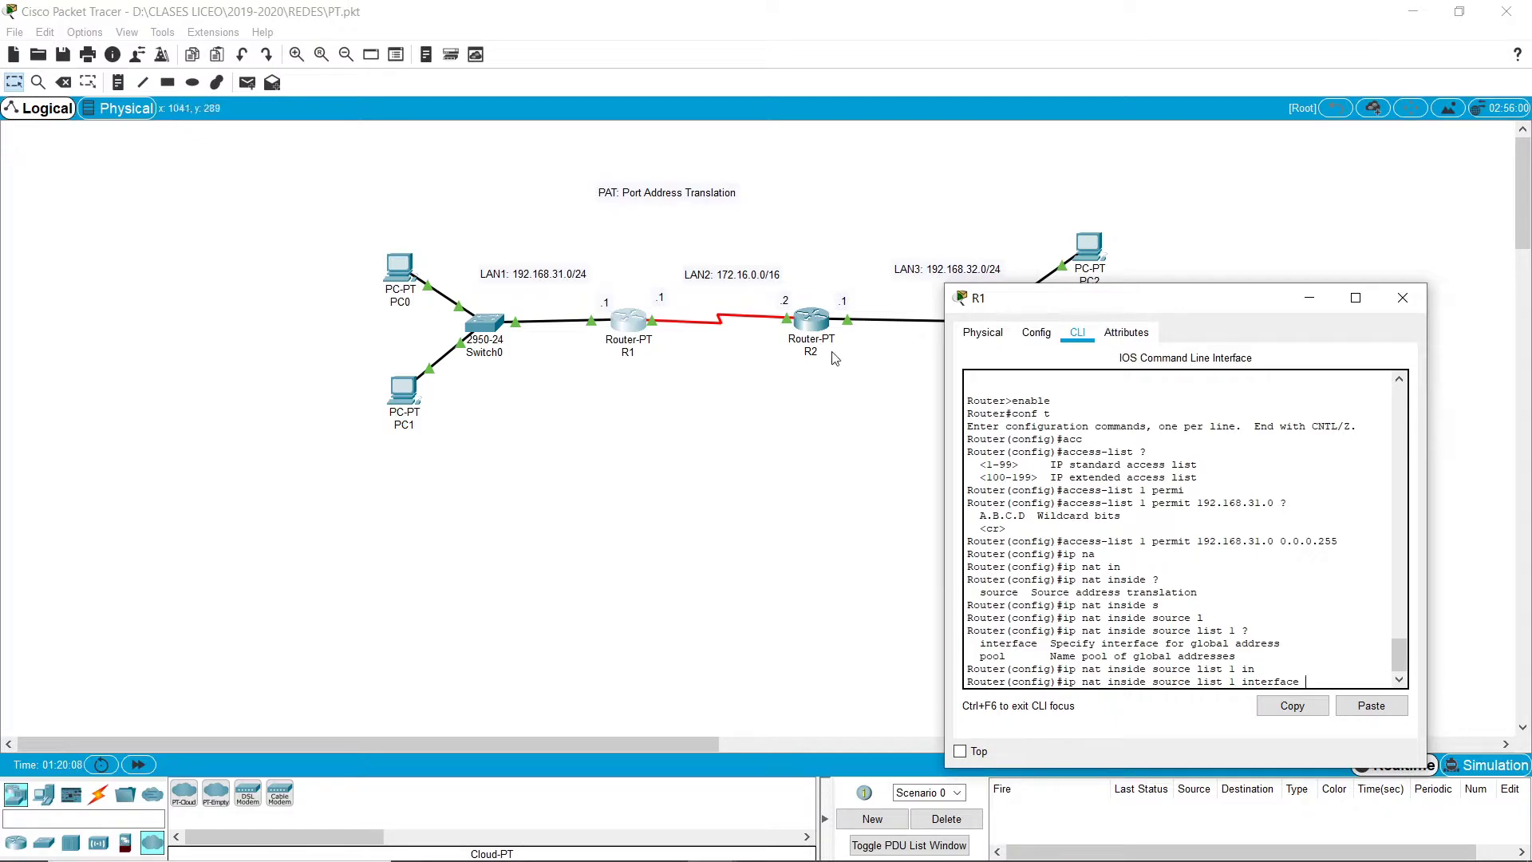
click(1401, 300)
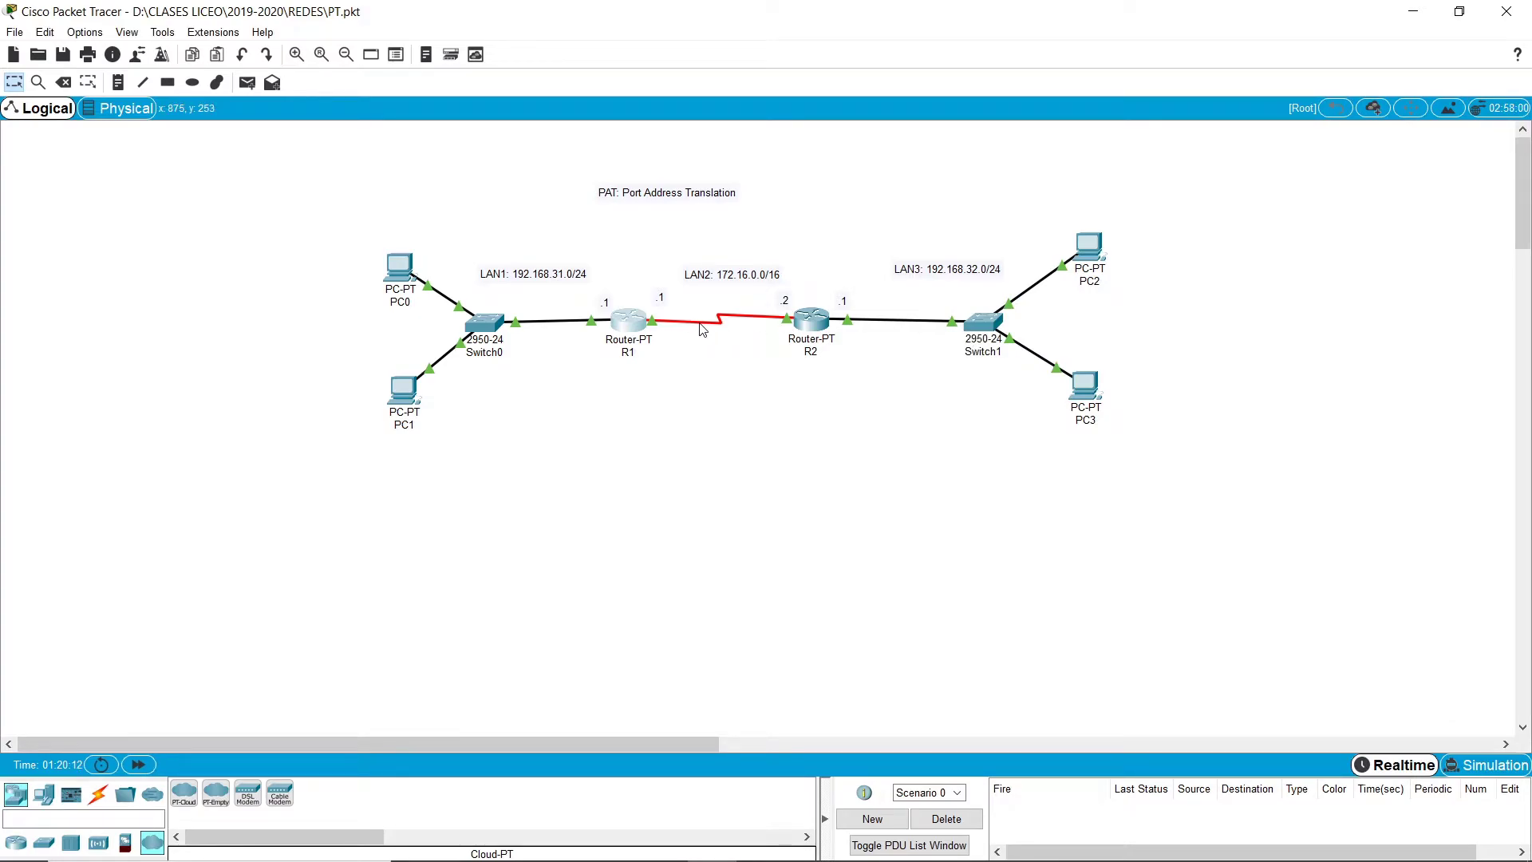
mouse_move(690, 327)
click(634, 322)
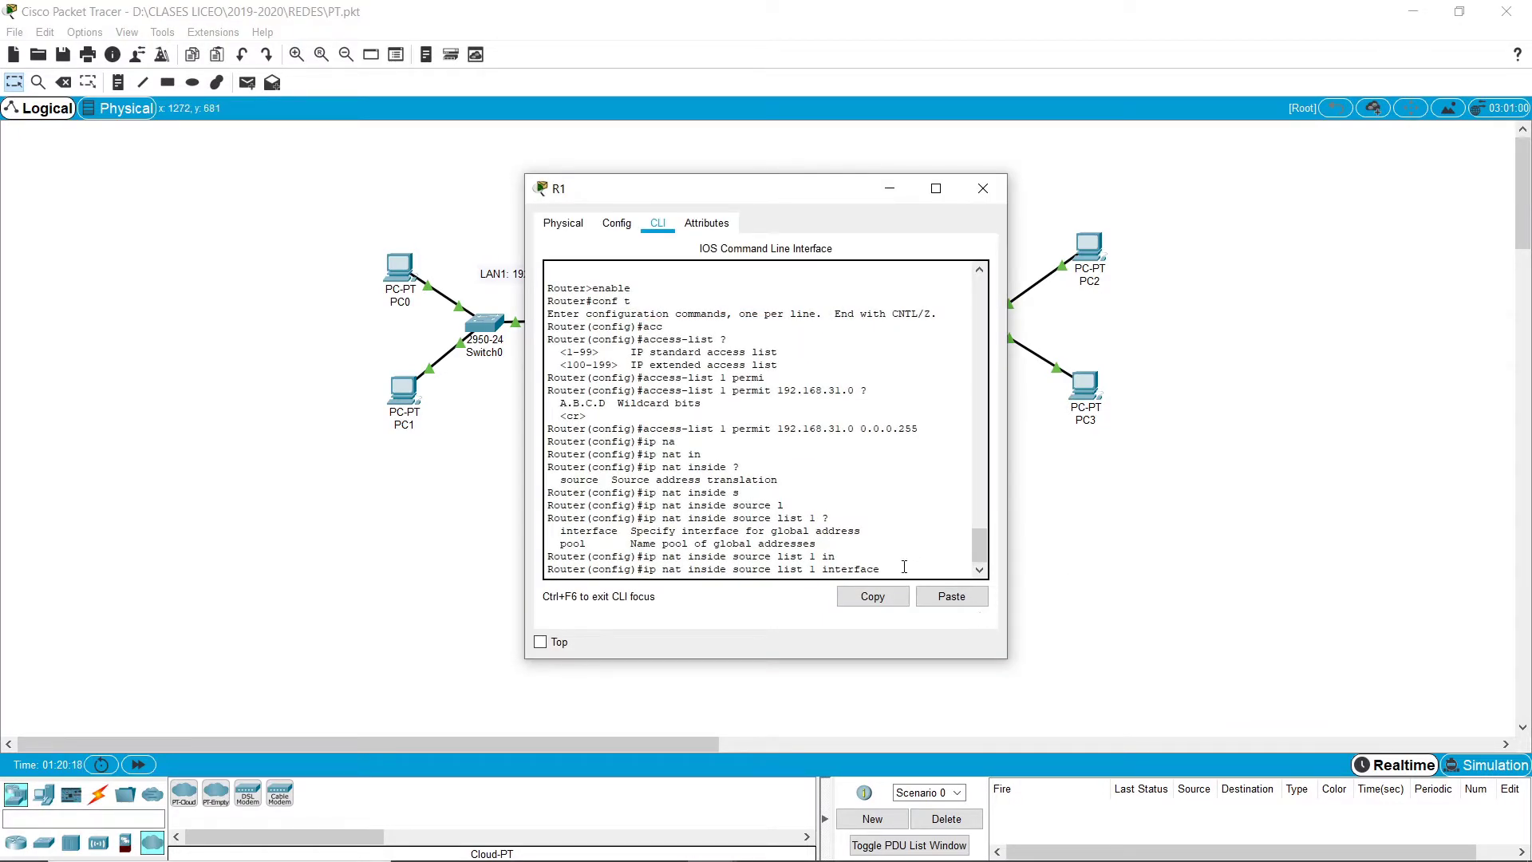
text(ser)
key(Tab)
text(2/)
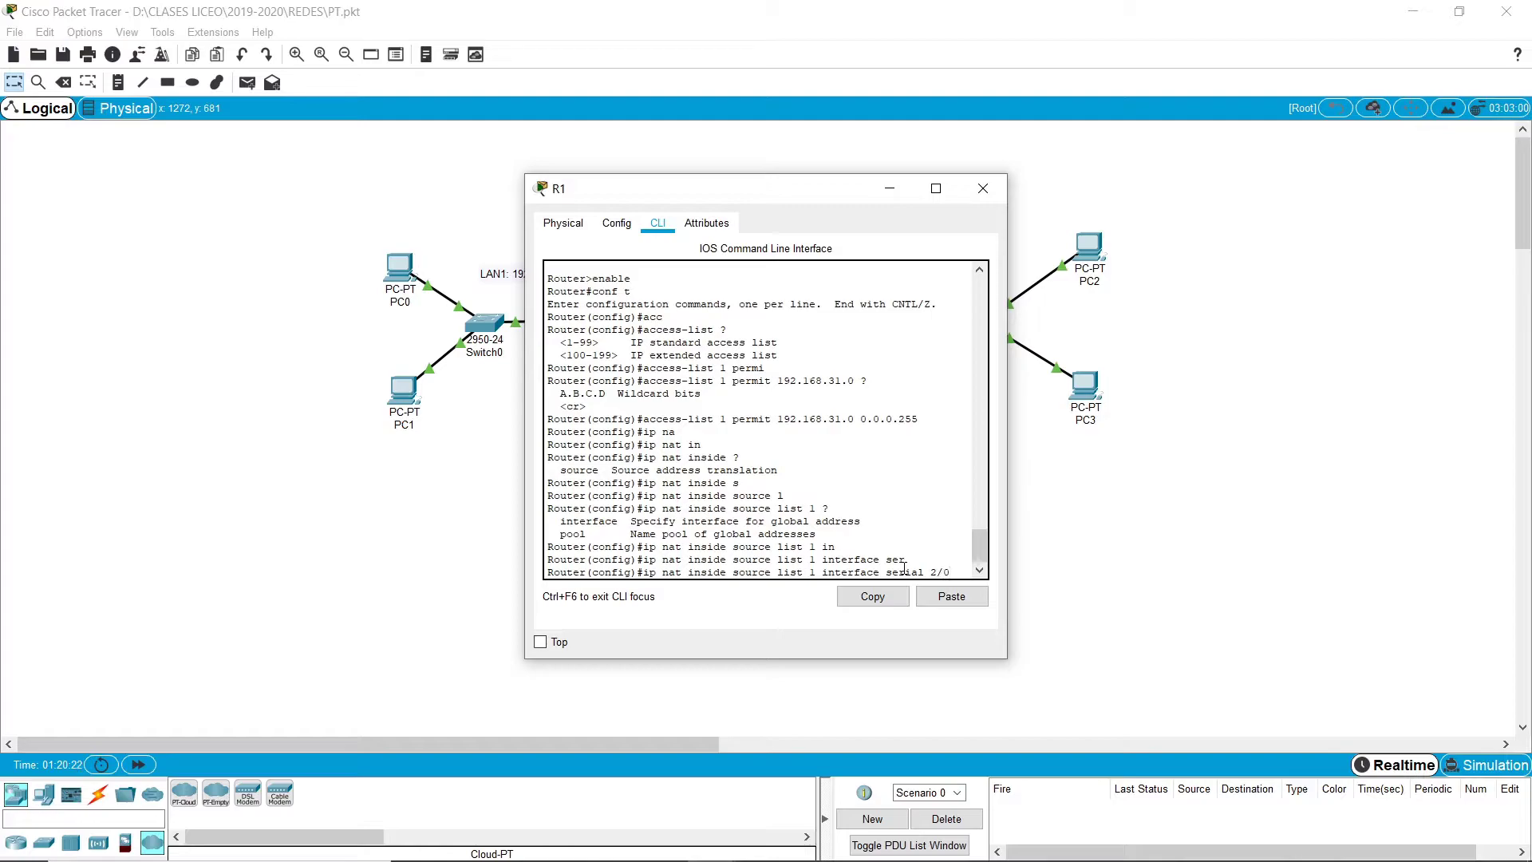
text(0 ?)
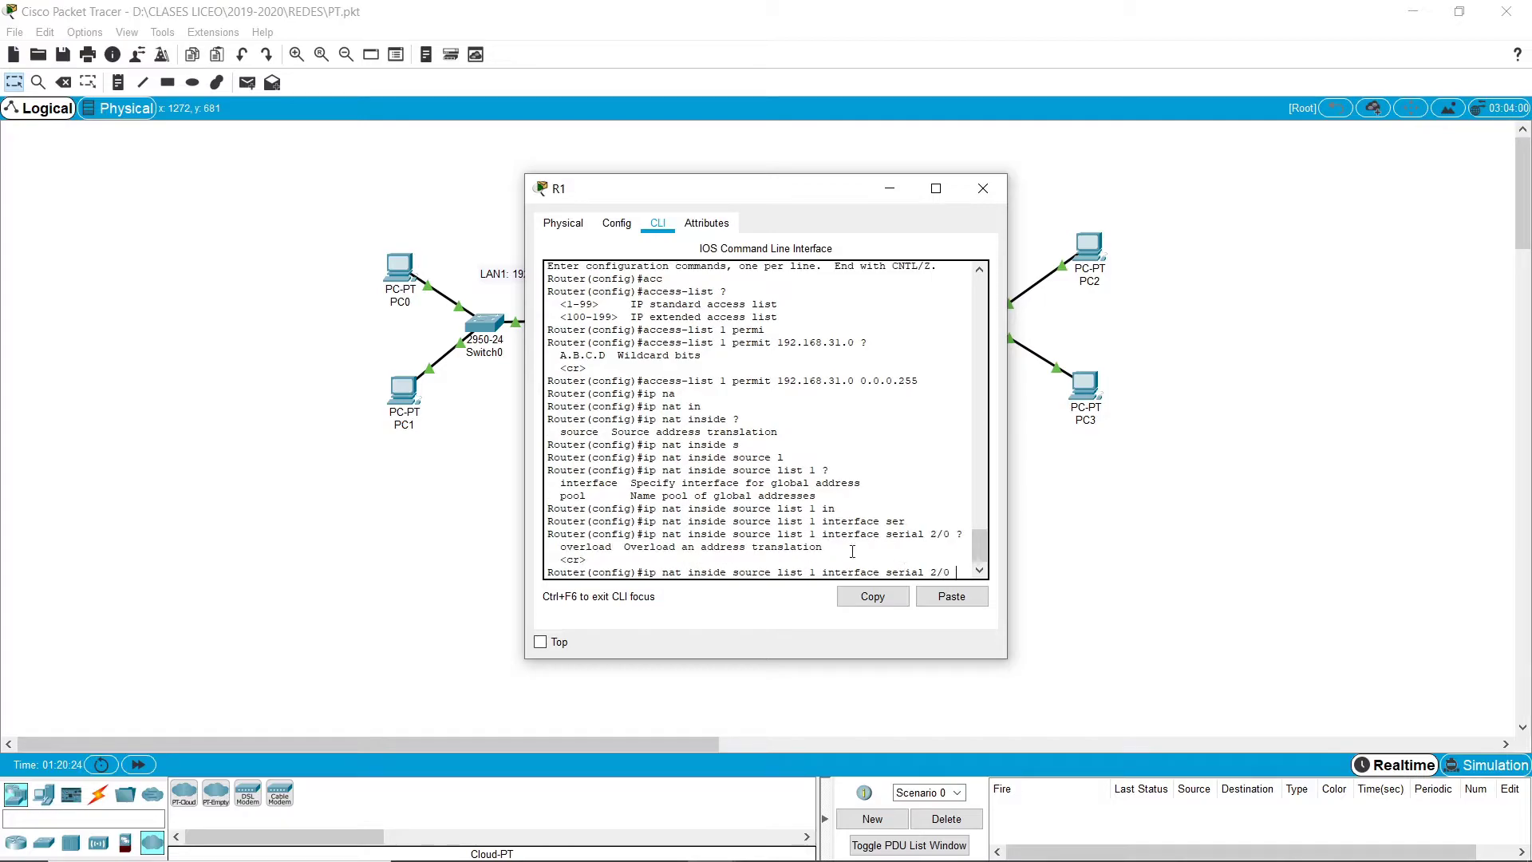
Complete the NAT rule for list 1 on serial 2/0 with the overload option and run it.
drag(547, 546, 865, 552)
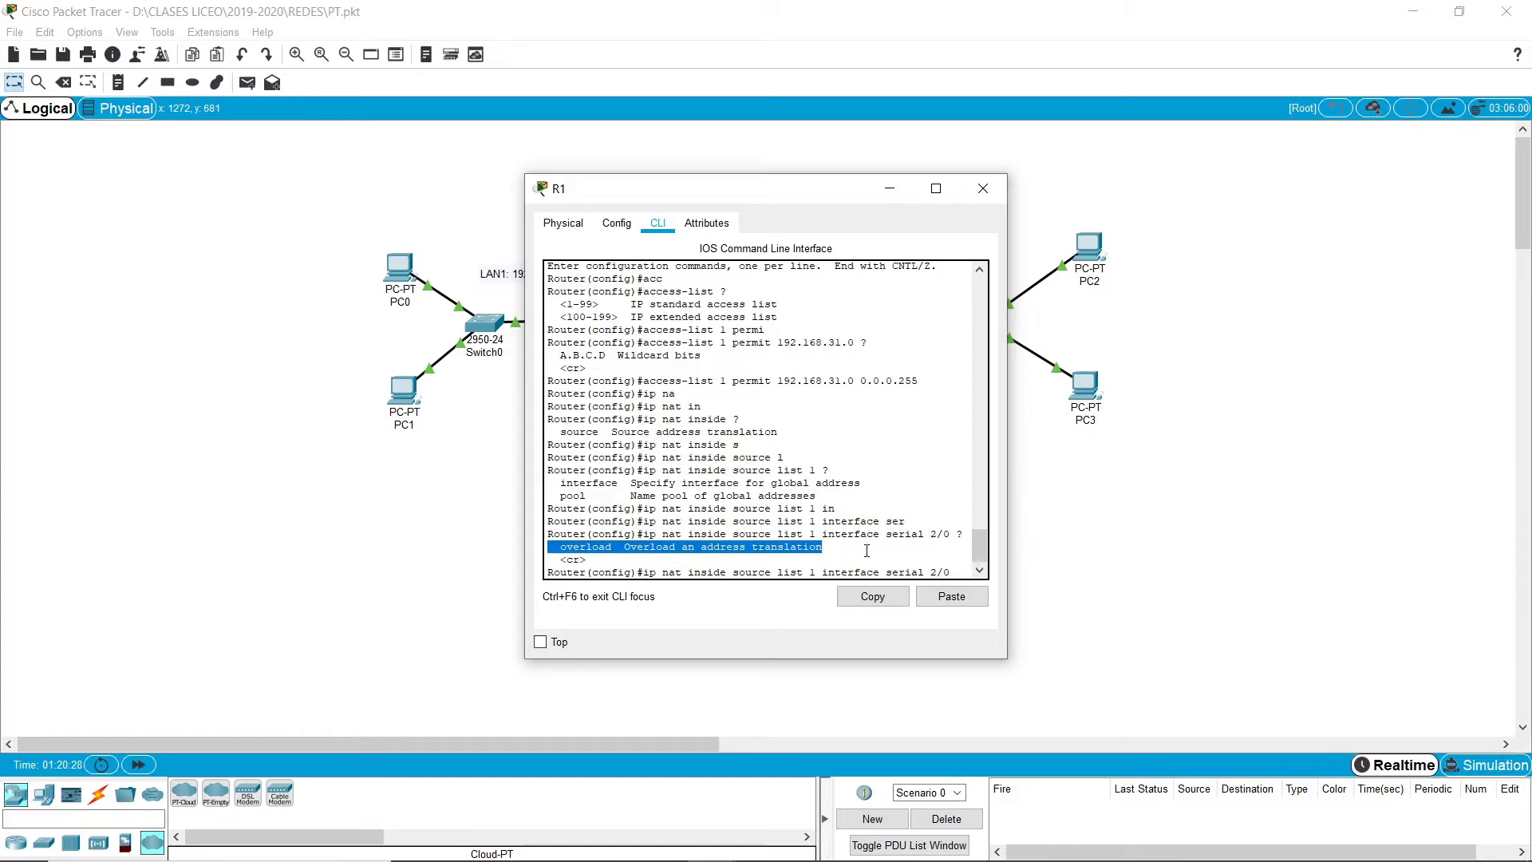
click(958, 568)
text(o)
text(v)
key(Tab)
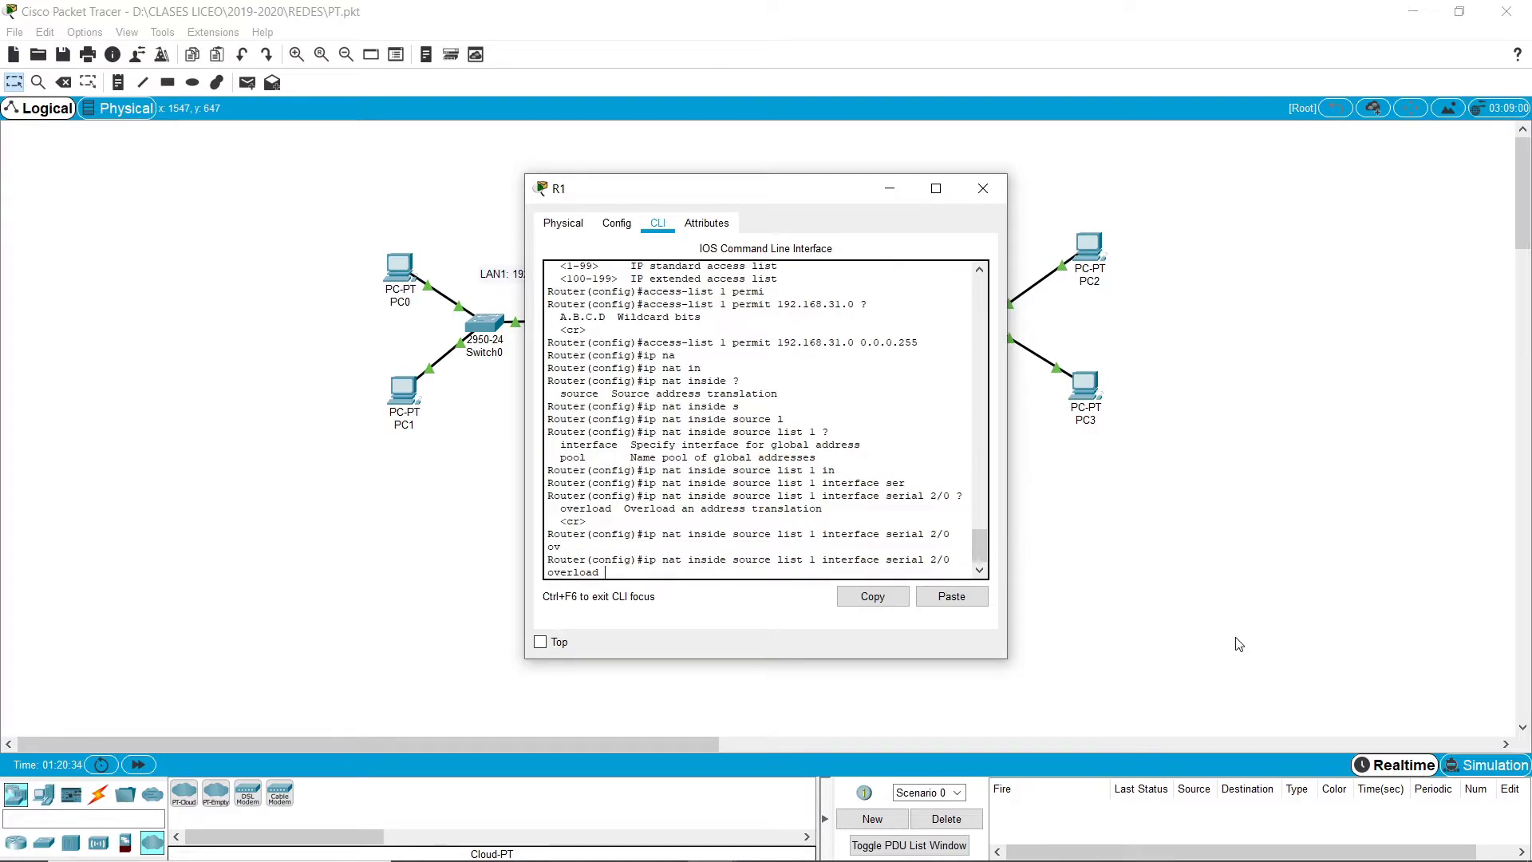
key(Return)
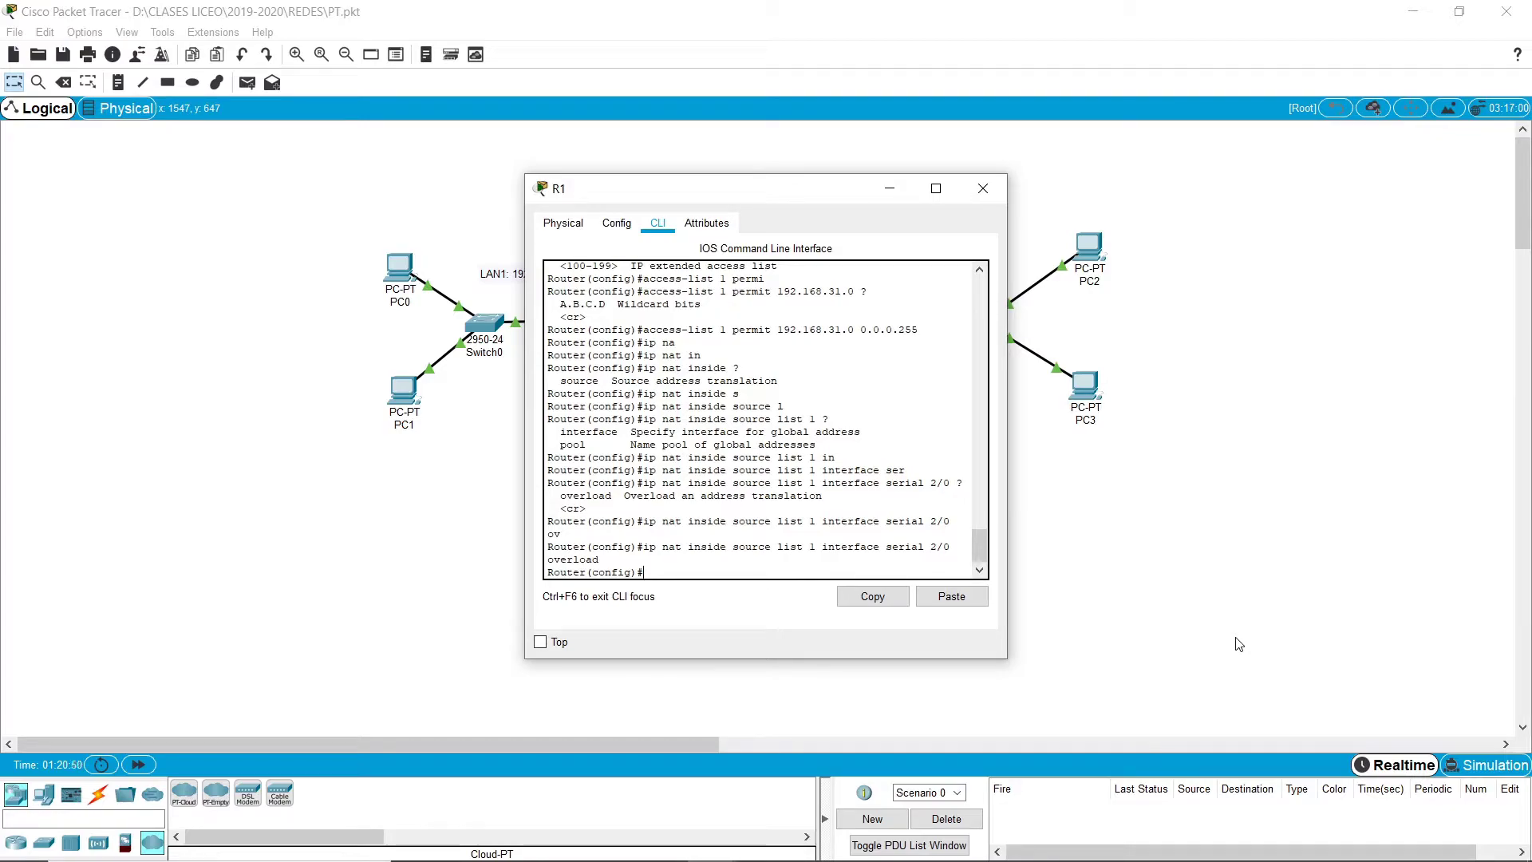
Configure interface FastEthernet 0/0 of R1 as the NAT inside interface with ip nat inside.
text(inter)
key(Tab)
text(Fa)
key(Tab)
text(0/0)
key(Return)
text(ip nat ins)
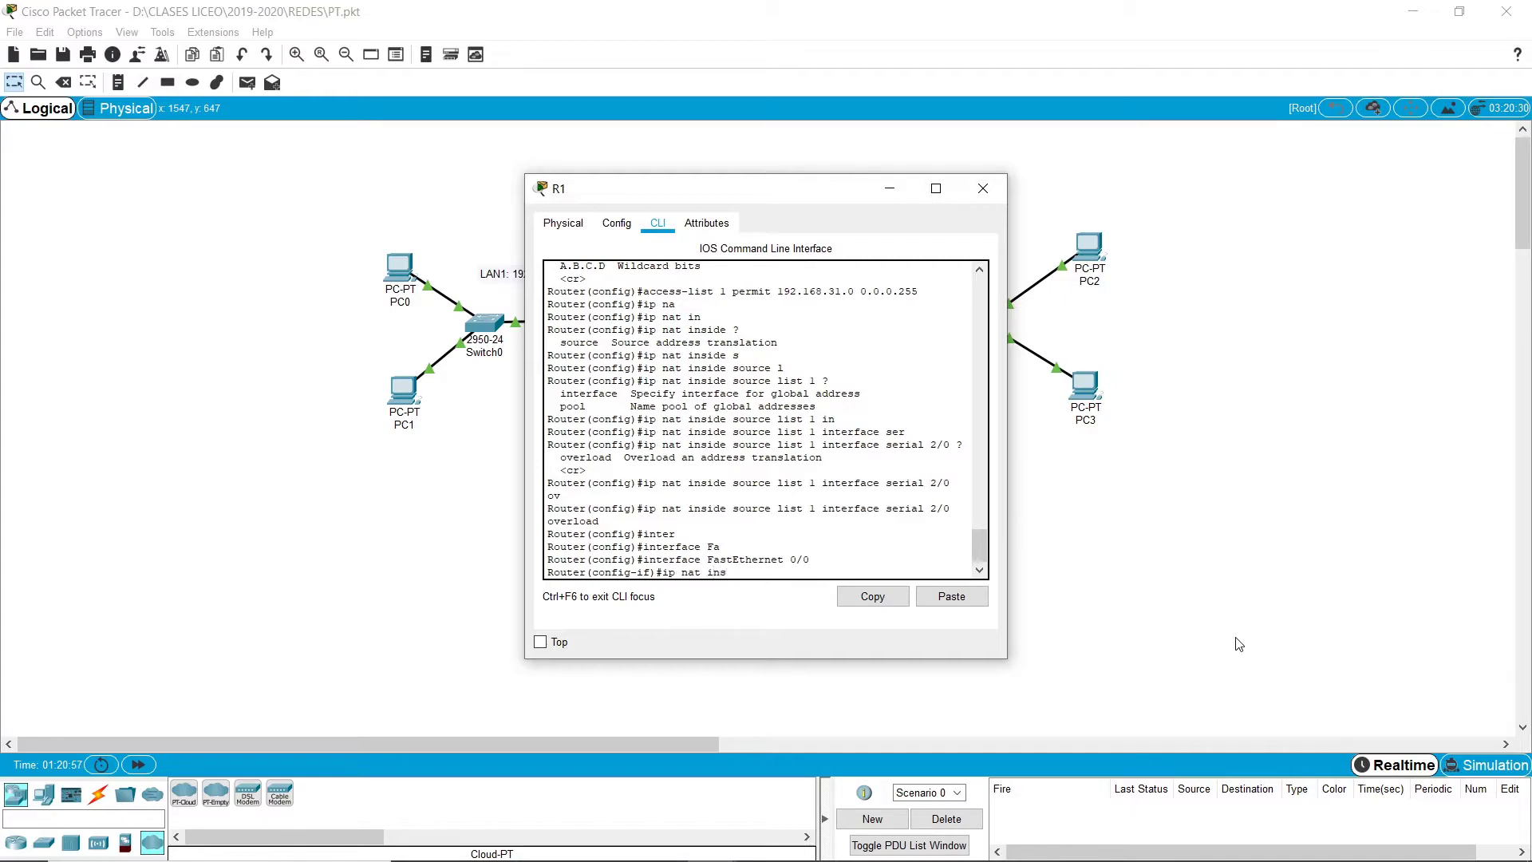
key(Tab)
key(Return)
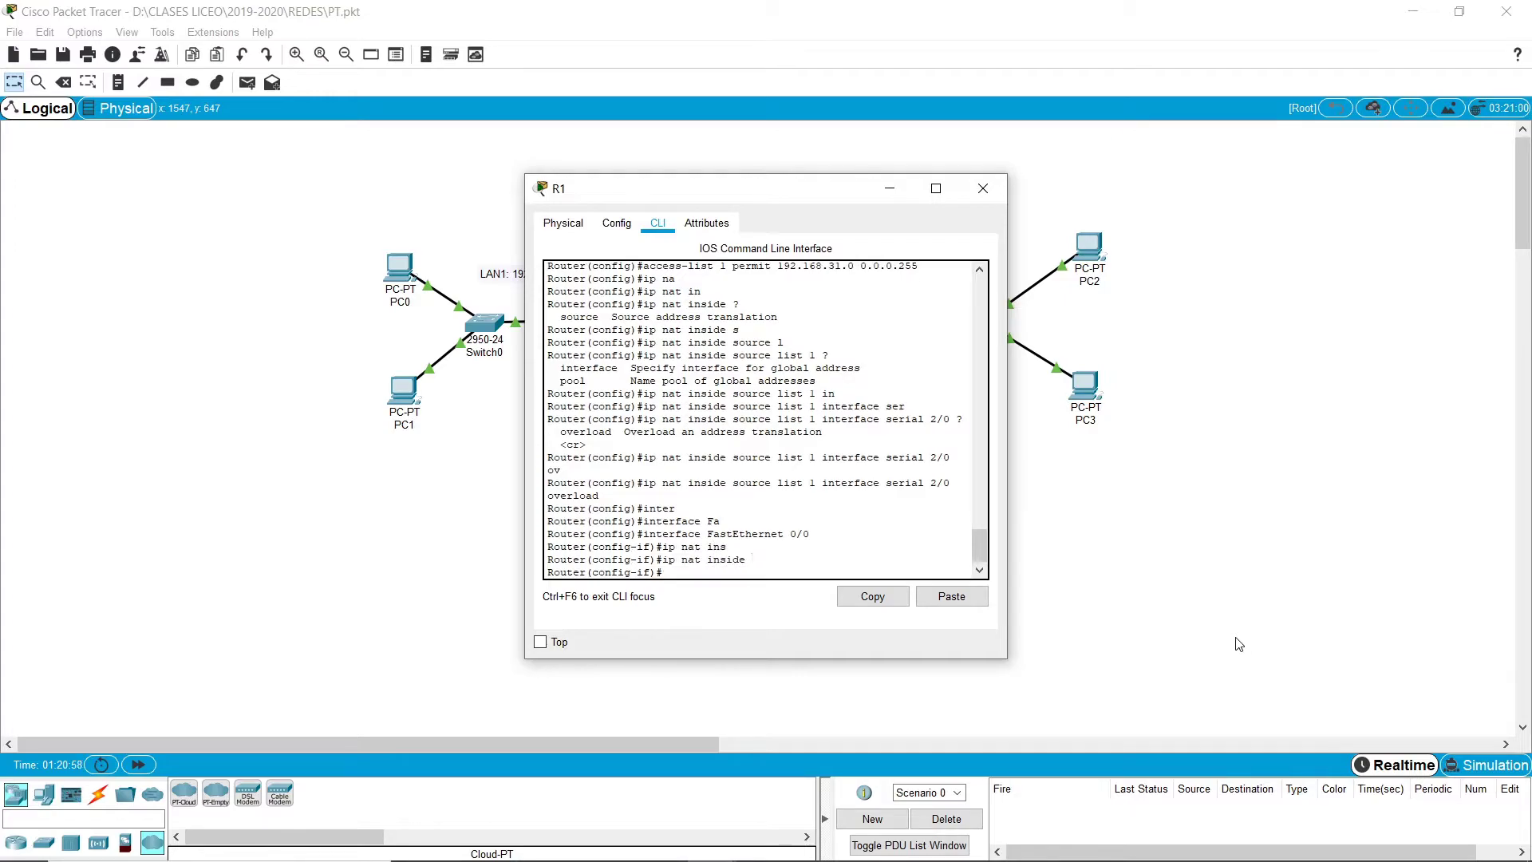
Configure interface Serial 2/0 of R1 as the NAT outside interface with ip nat outside.
text(exit)
key(Return)
text(inter)
key(Tab)
text(Se)
key(Tab)
text(2/0)
key(Return)
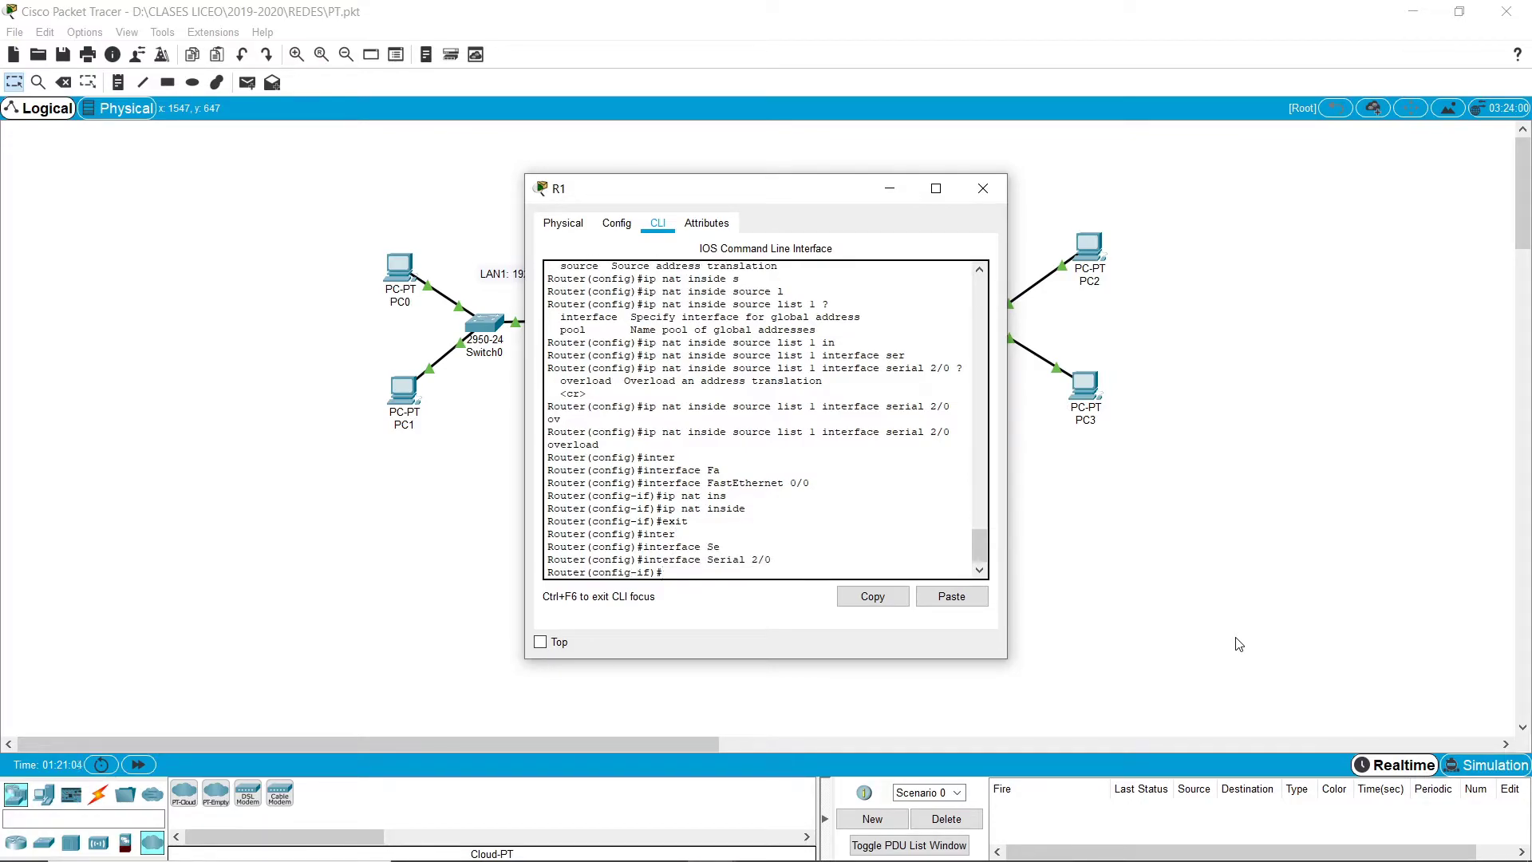
text(ip na)
key(Tab)
text(o)
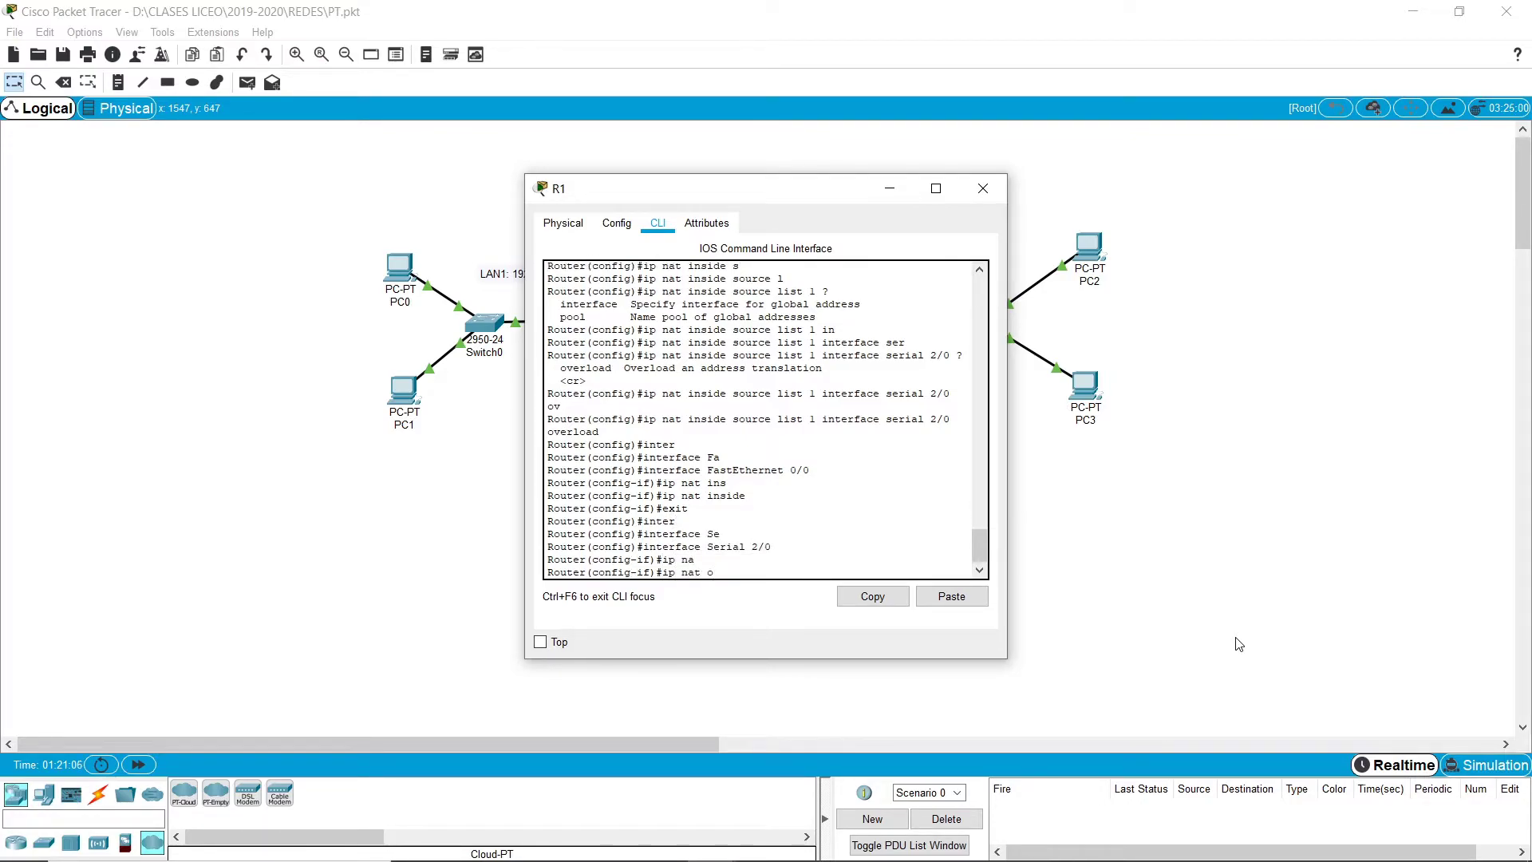
text(t)
key(Tab)
text(u)
key(Tab)
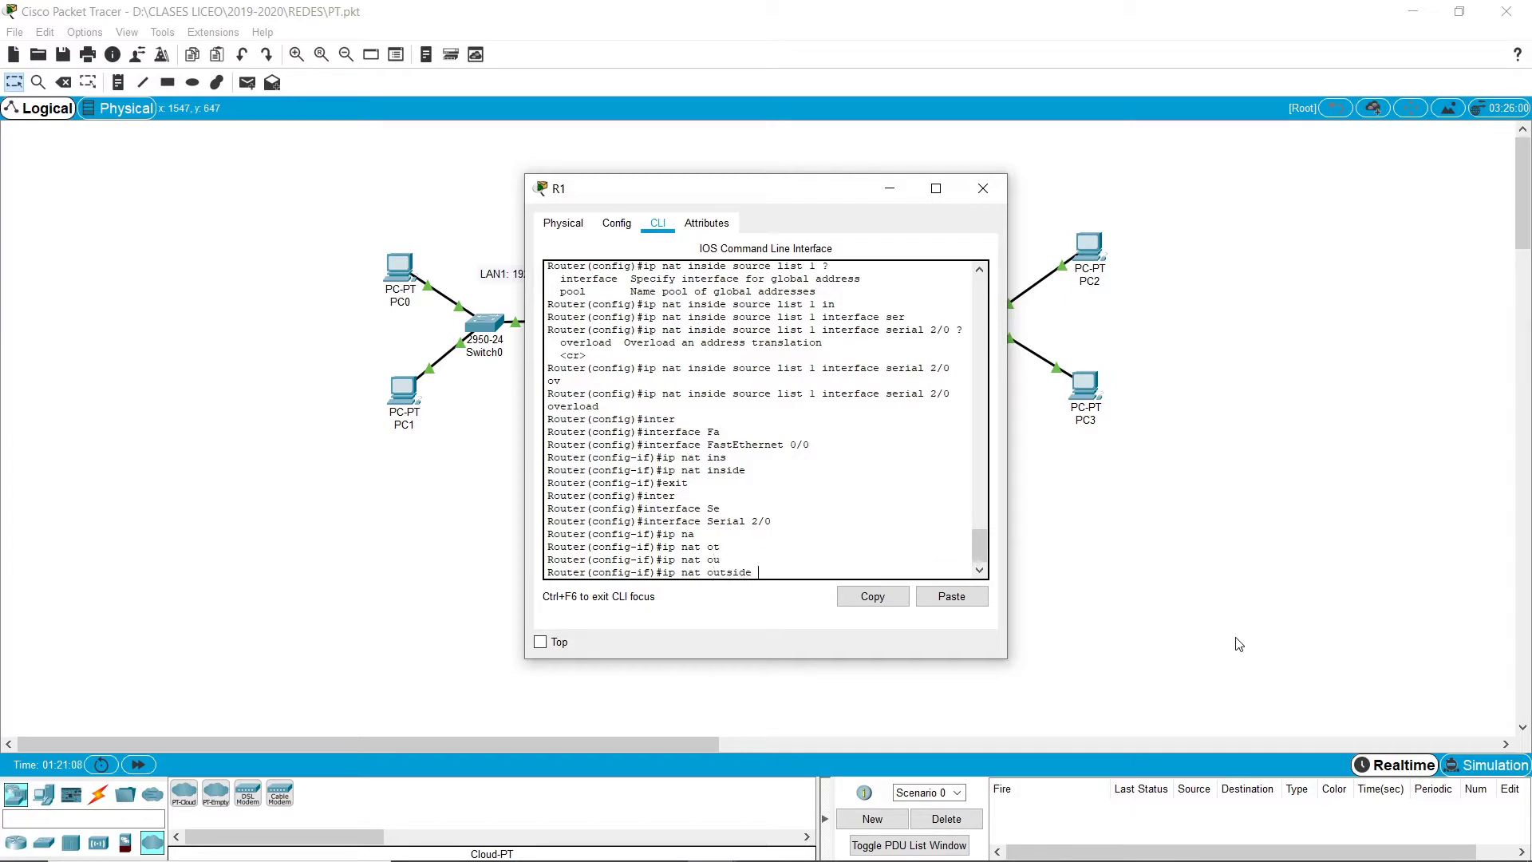
key(Return)
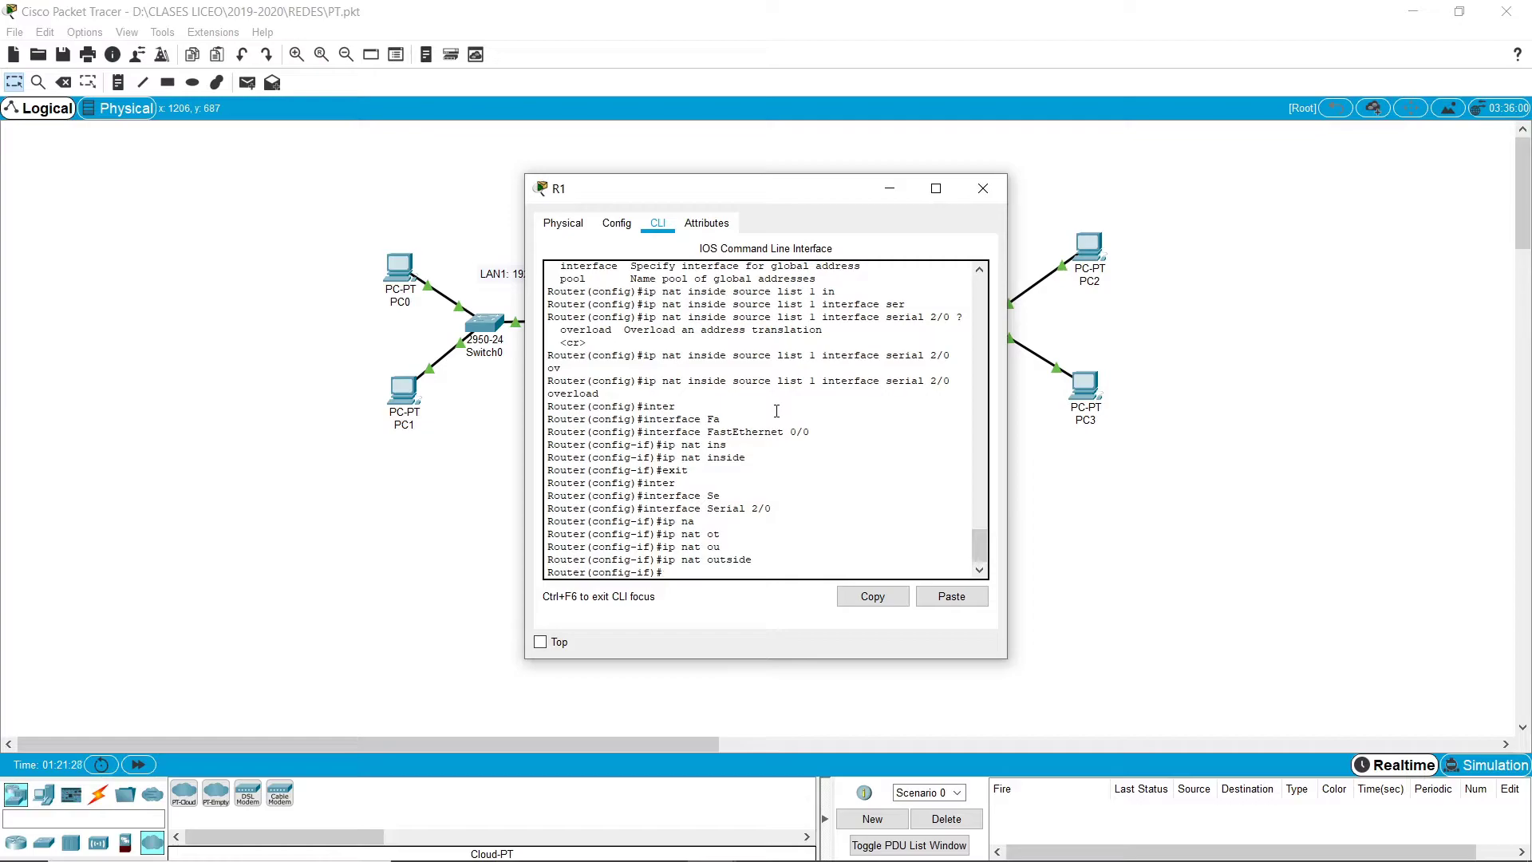
Leave interface and global configuration mode on R1 and return to the privileged EXEC prompt.
text(xit)
key(Return)
text(exit)
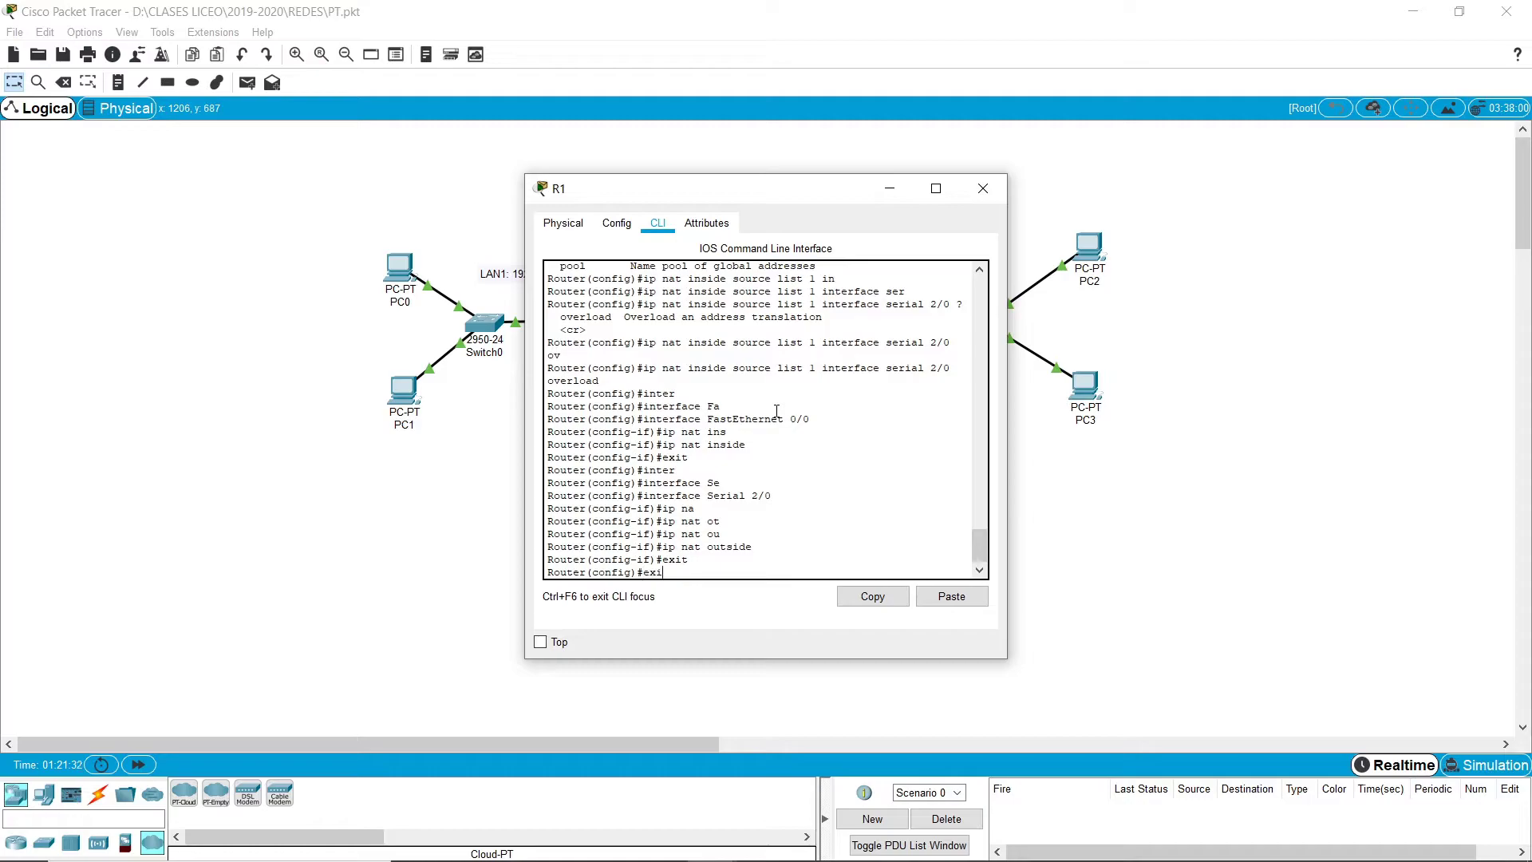
key(Return)
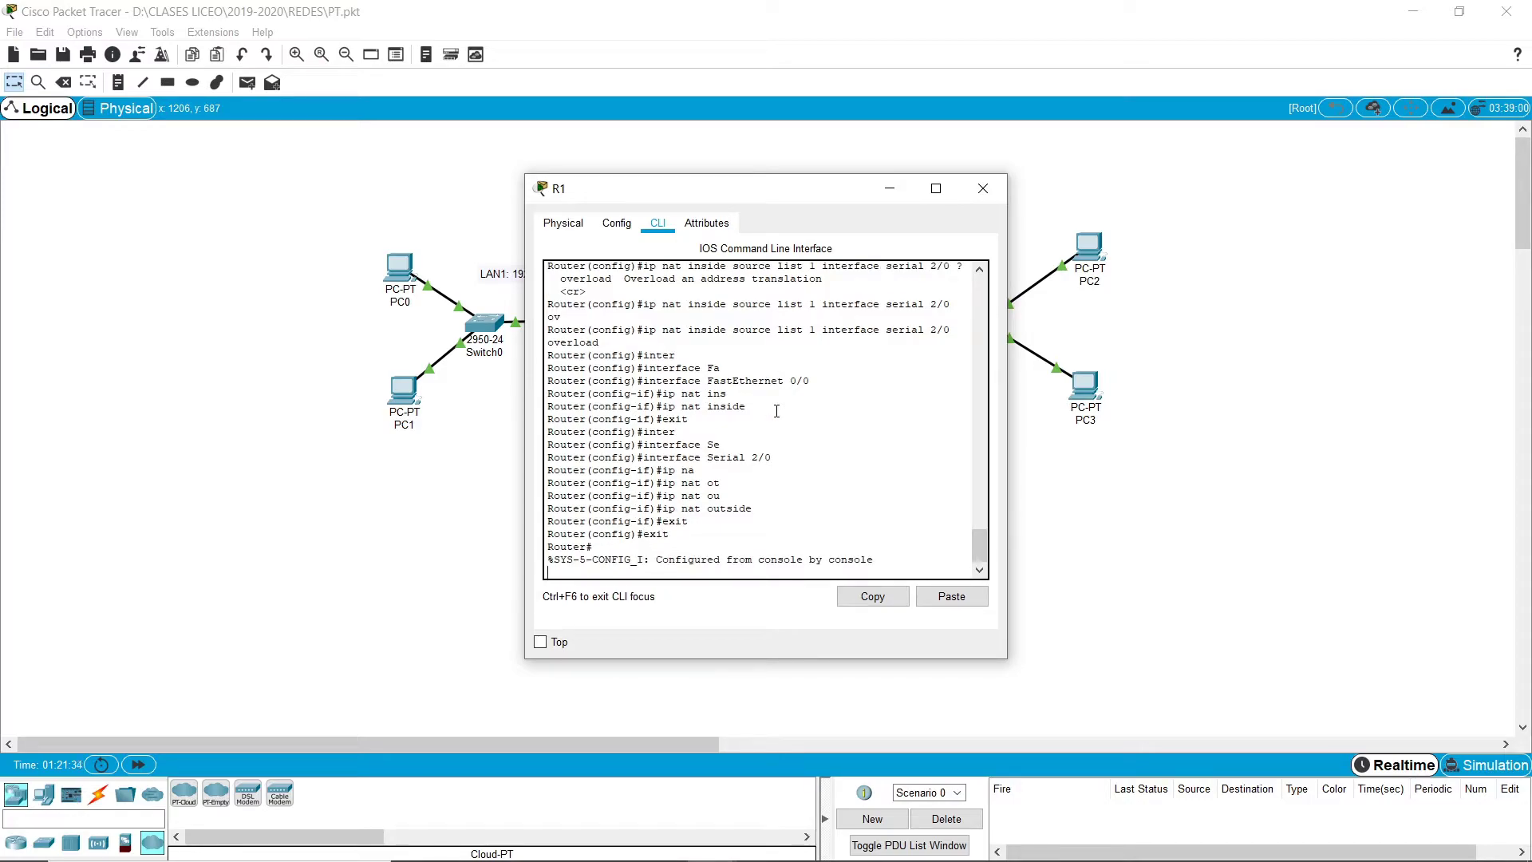
key(Return)
Request help on the show ip nat options, and run show ip nat statistics on R1.
text(show ip)
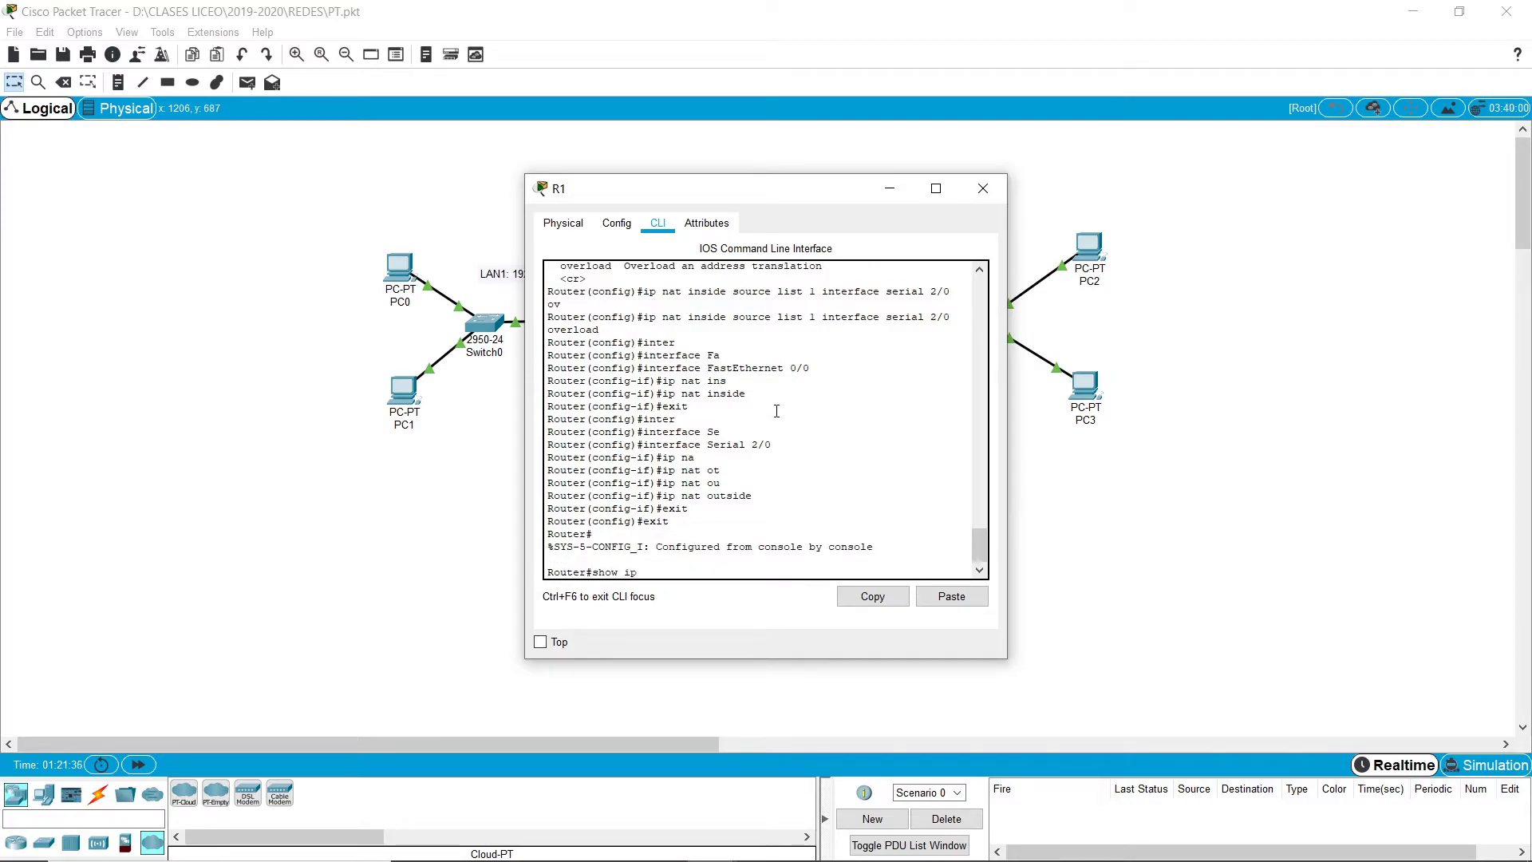
text( n)
key(Tab)
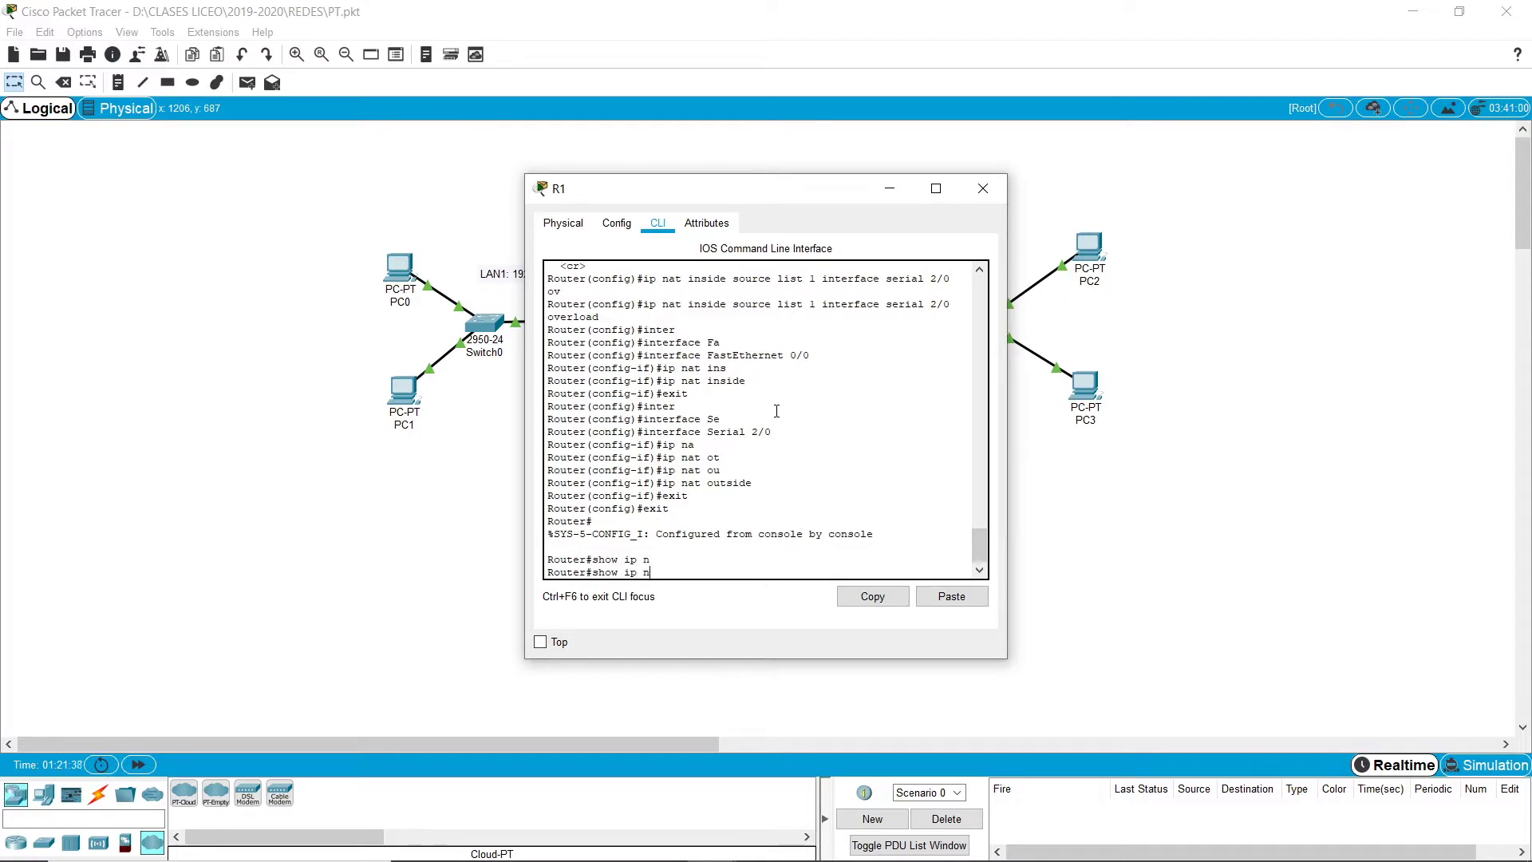
text(a)
key(Tab)
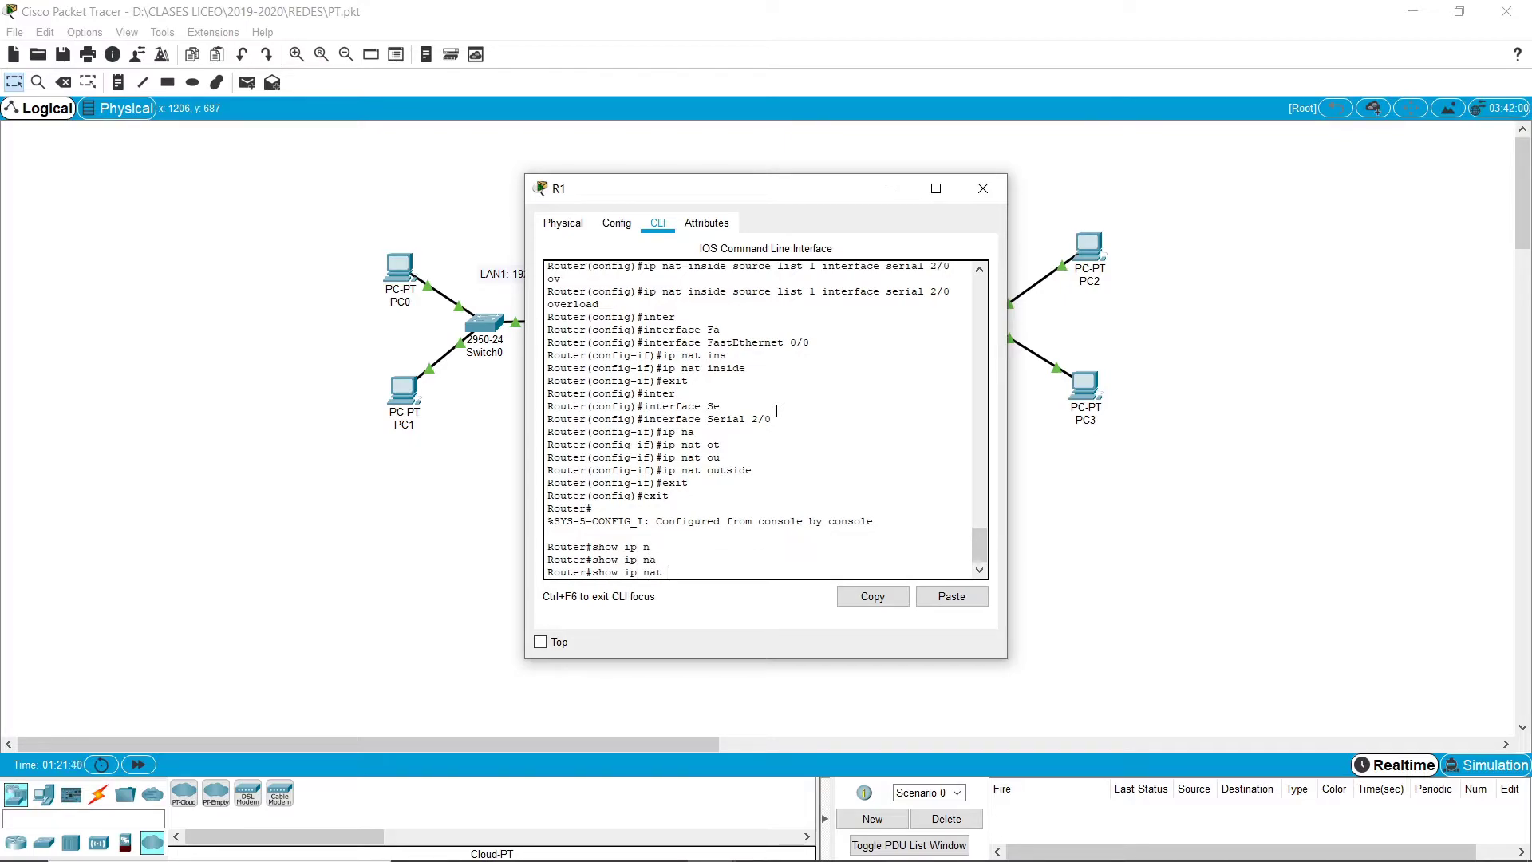
text(?)
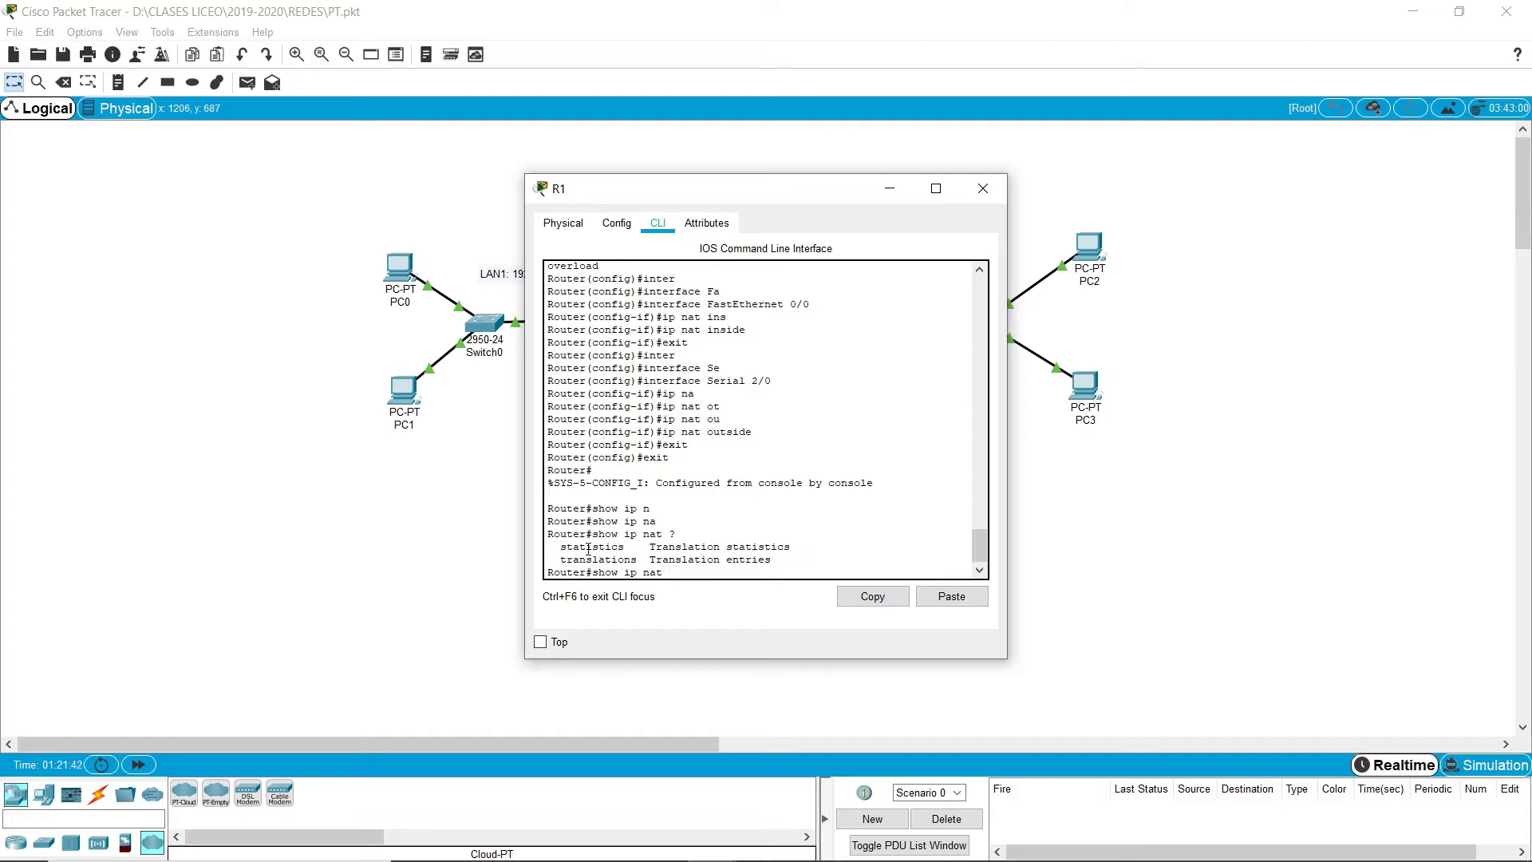
text(st)
key(Tab)
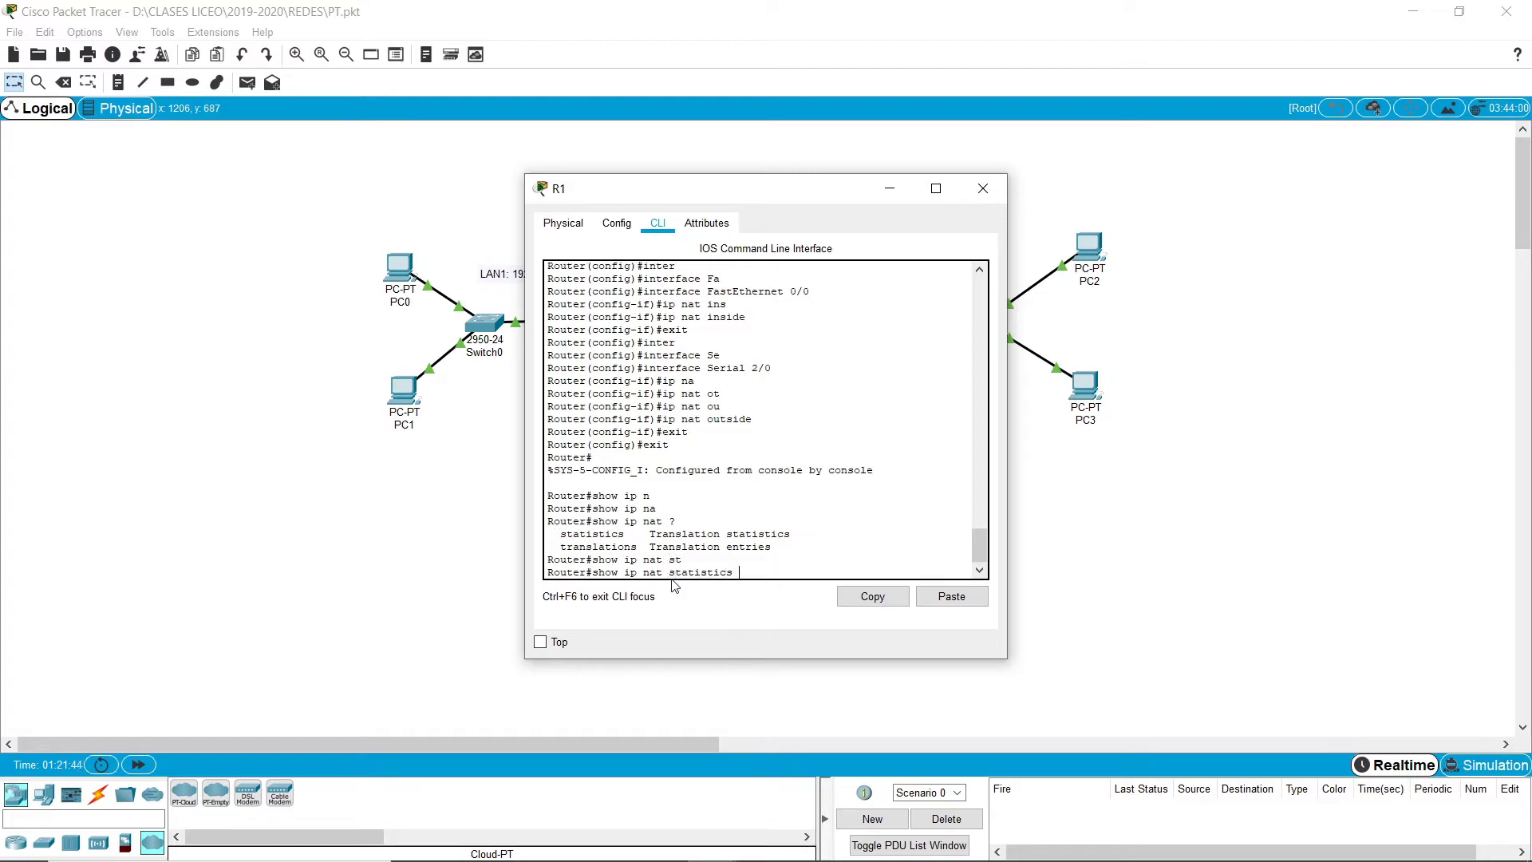
key(Return)
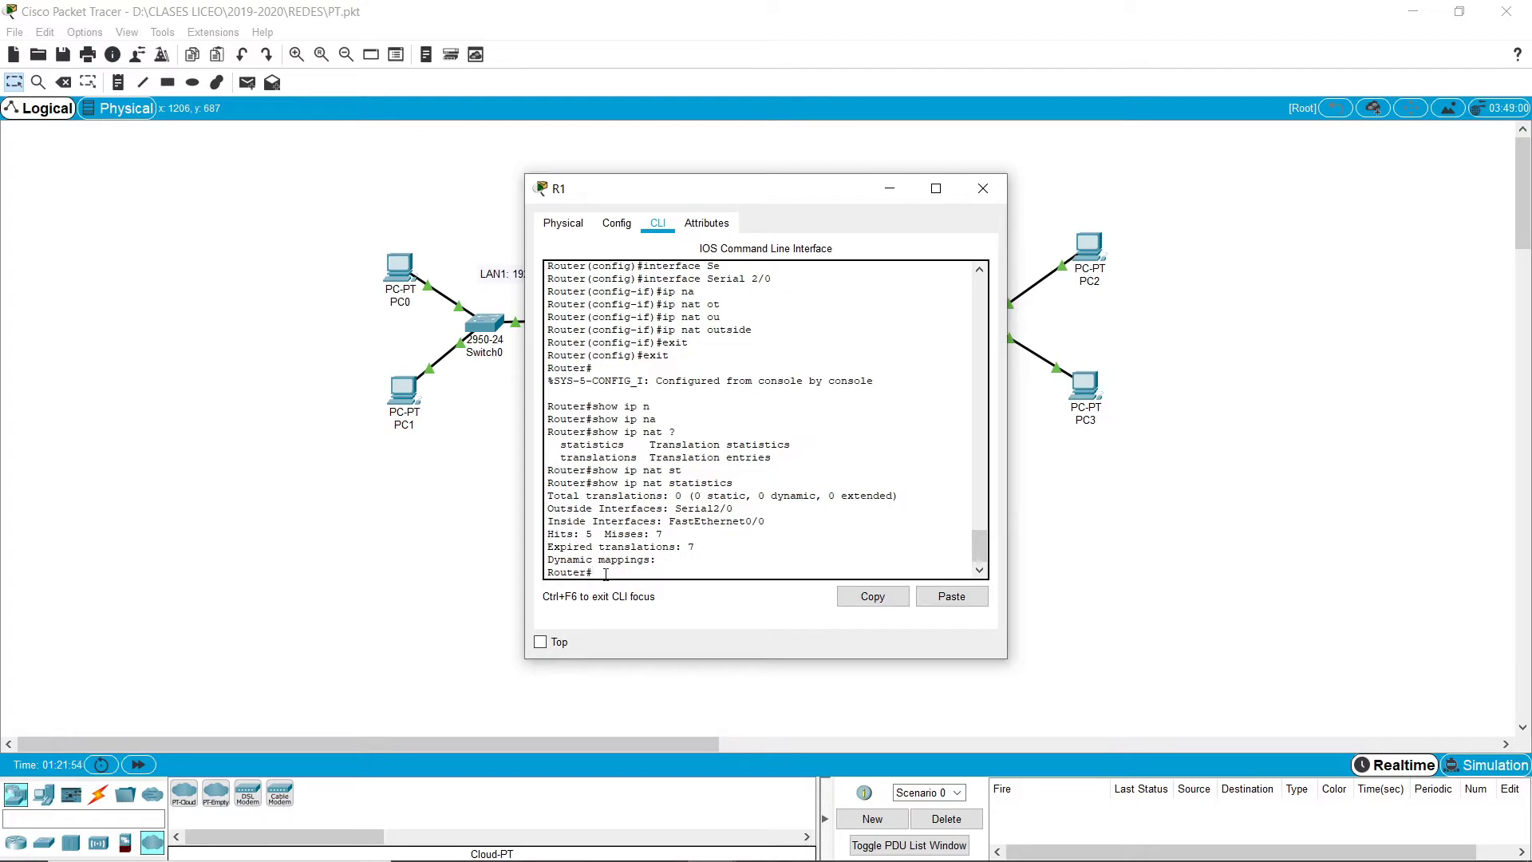
Run show ip nat translations on R1 and close the router's window.
key(Up)
key(BackSpace)
key(BackSpace)
key(BackSpace)
key(BackSpace)
key(BackSpace)
key(BackSpace)
key(BackSpace)
key(BackSpace)
key(BackSpace)
key(BackSpace)
text(t)
key(Tab)
key(Return)
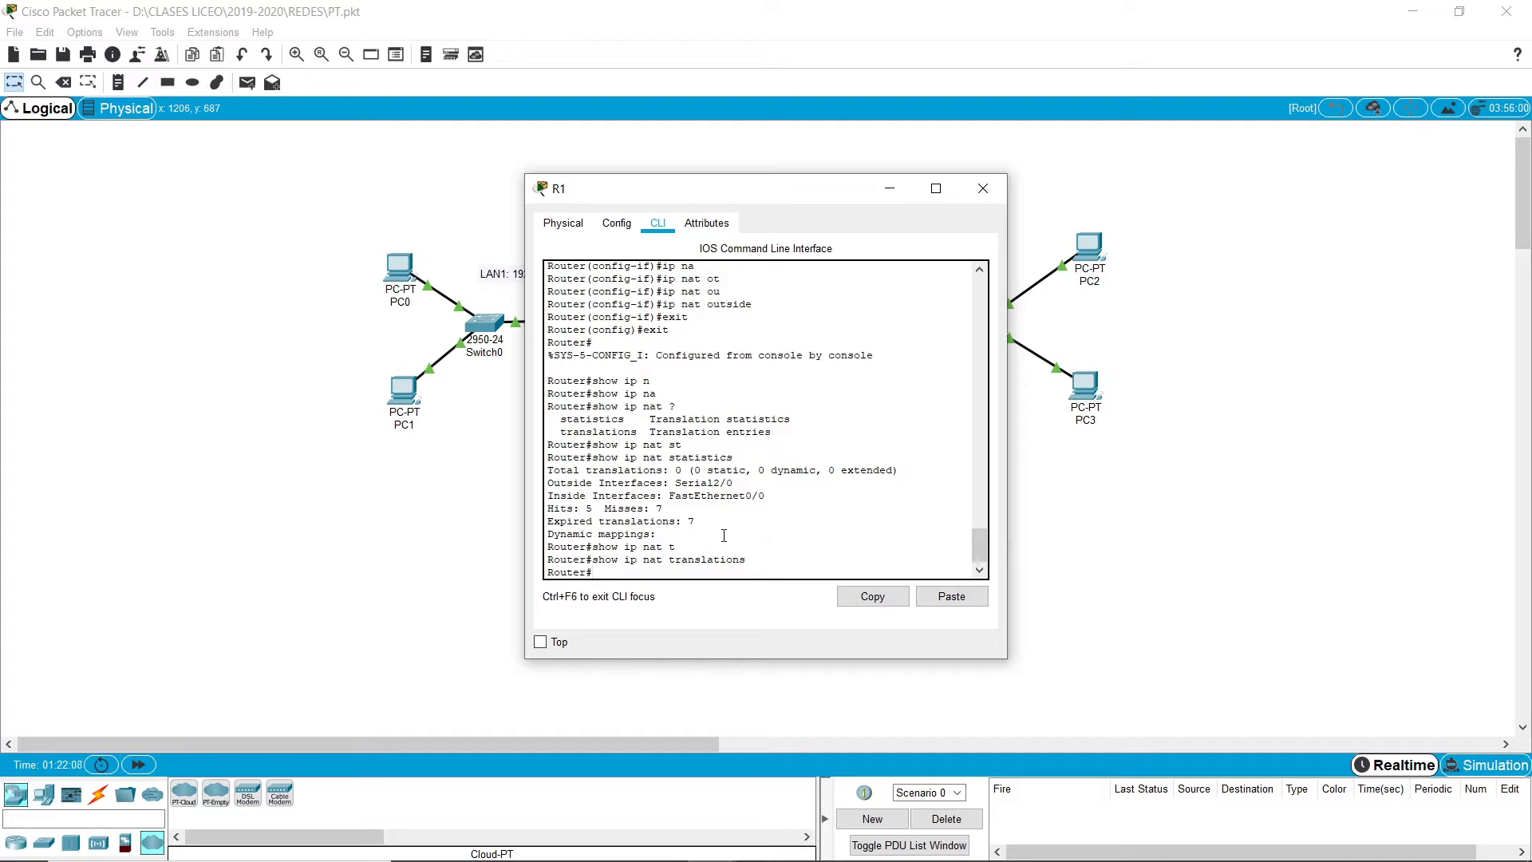
click(979, 190)
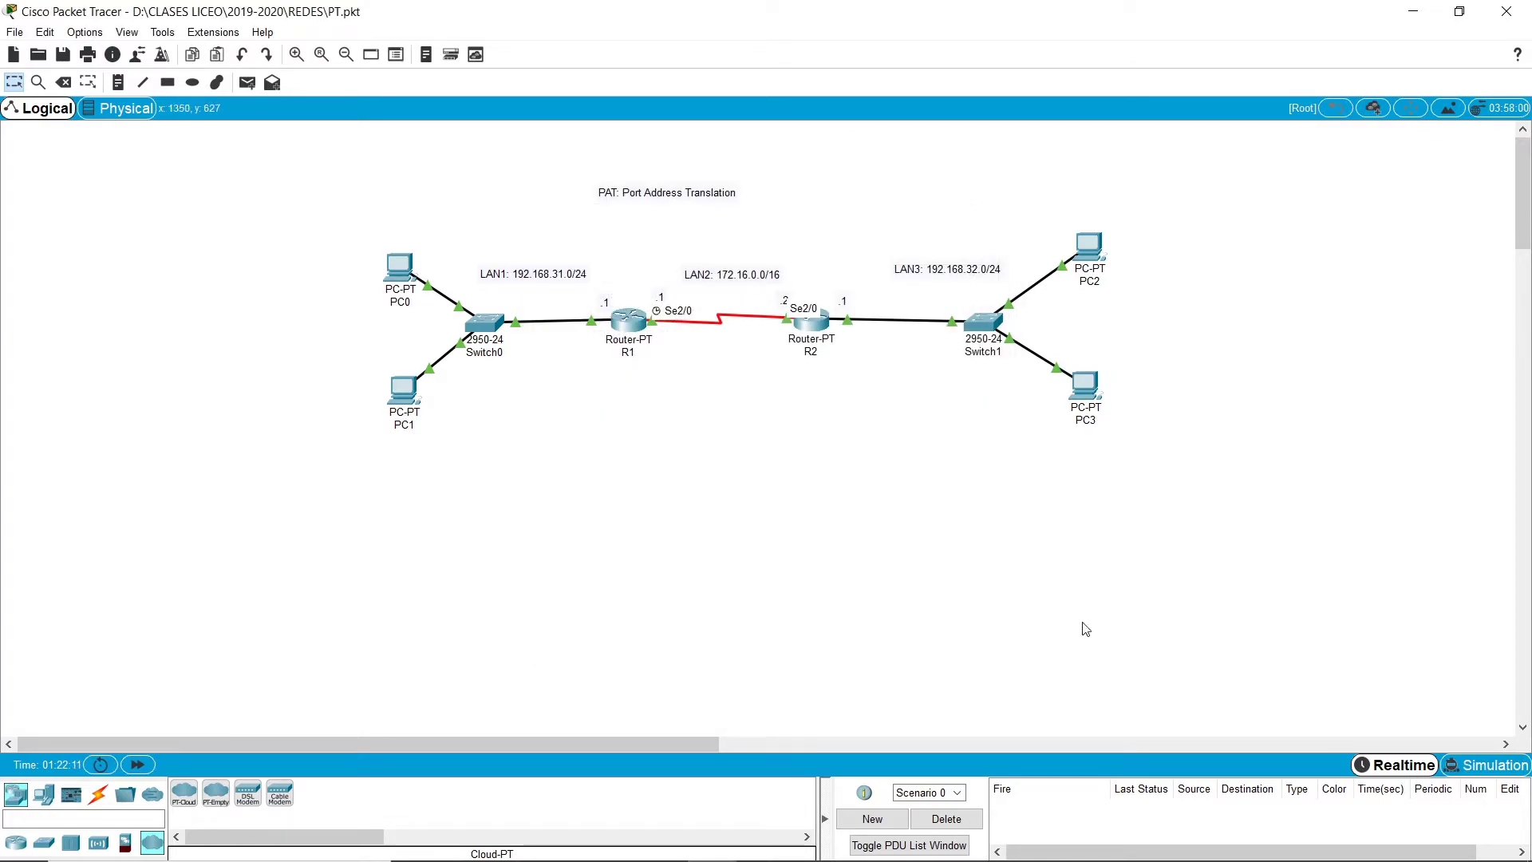
In Simulation mode, send a simple PDU from PC0 to PC3 and play the simulation.
click(1491, 765)
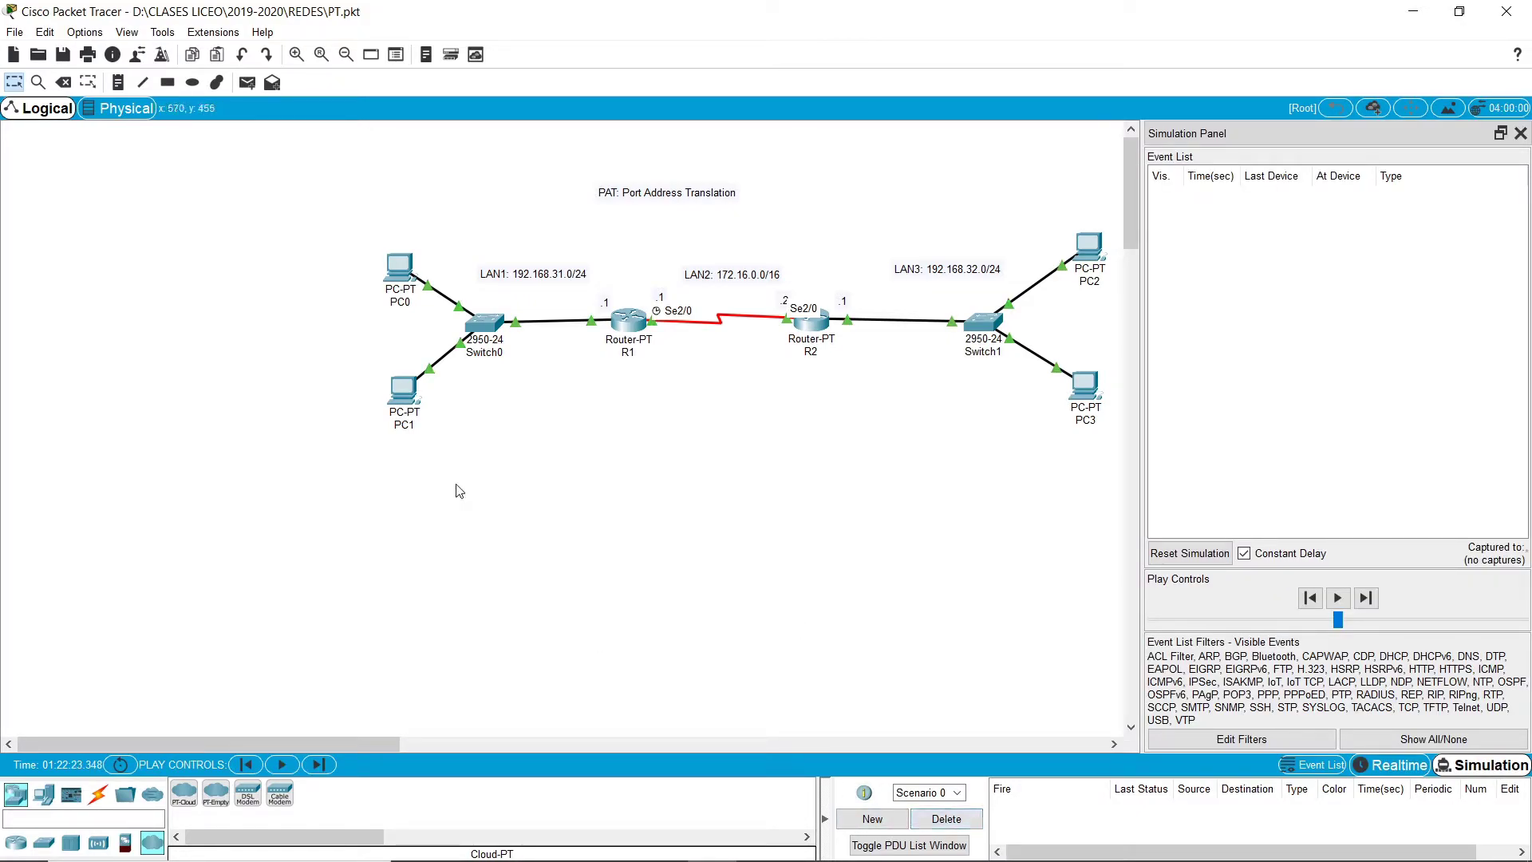
click(247, 85)
click(398, 271)
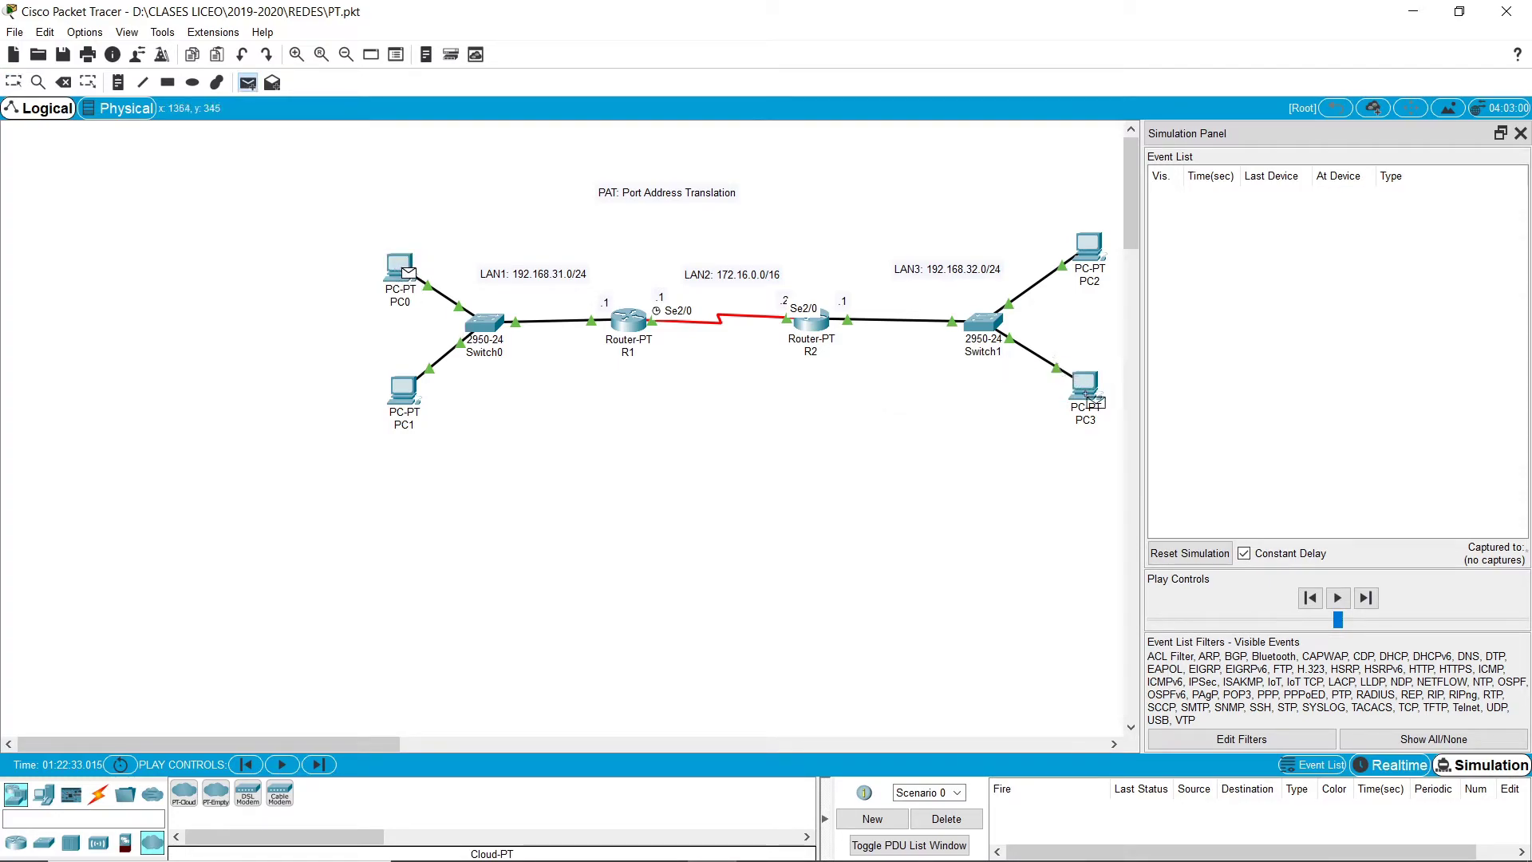
click(1089, 397)
click(1339, 600)
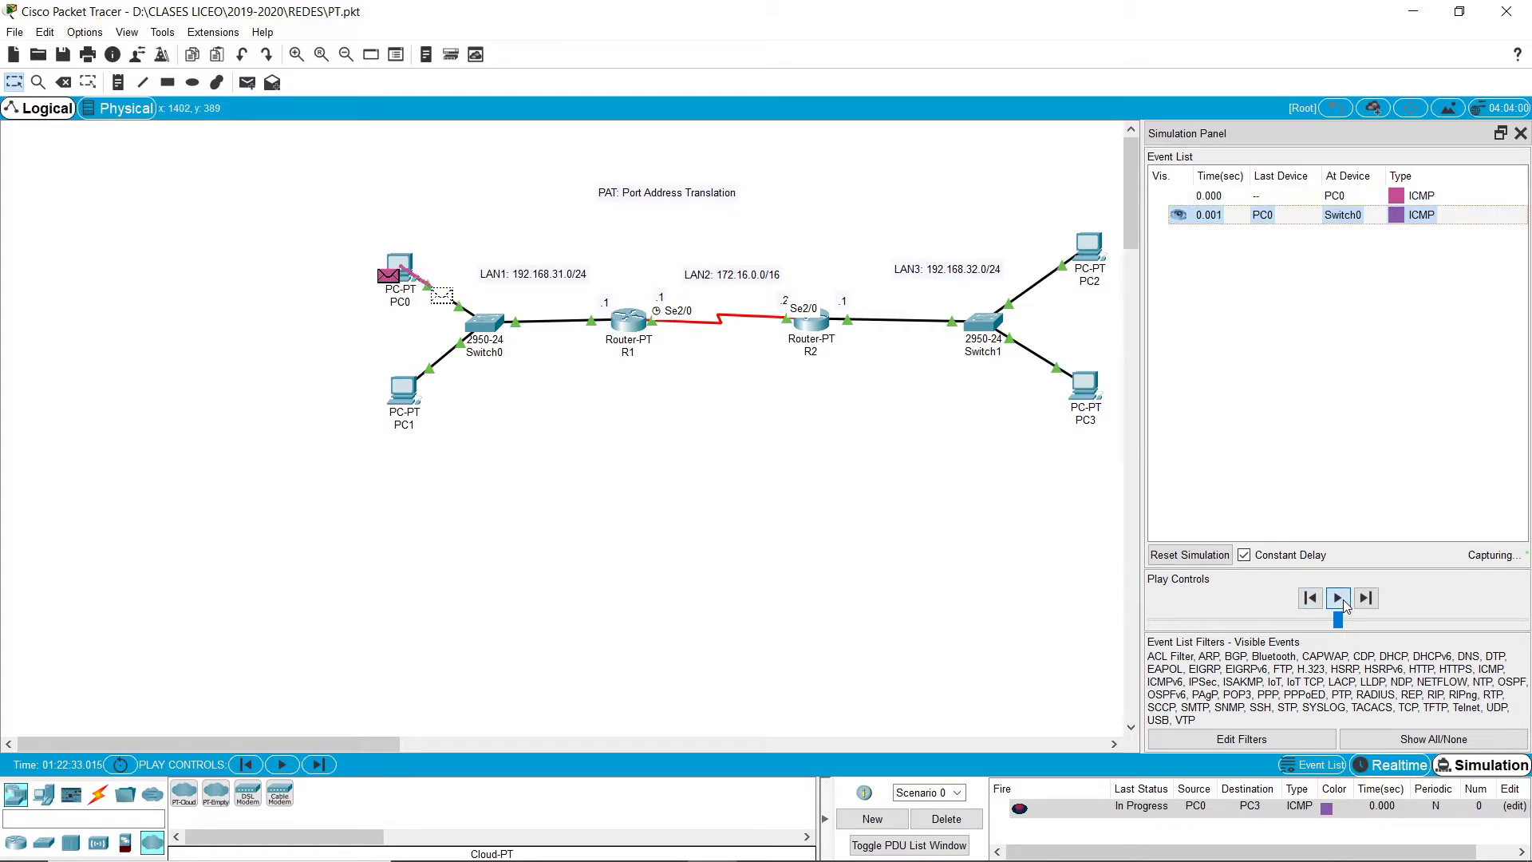
Inspect the PDU details of PC0's ICMP packet at PC0 and at R1, and return to Realtime mode.
click(1394, 198)
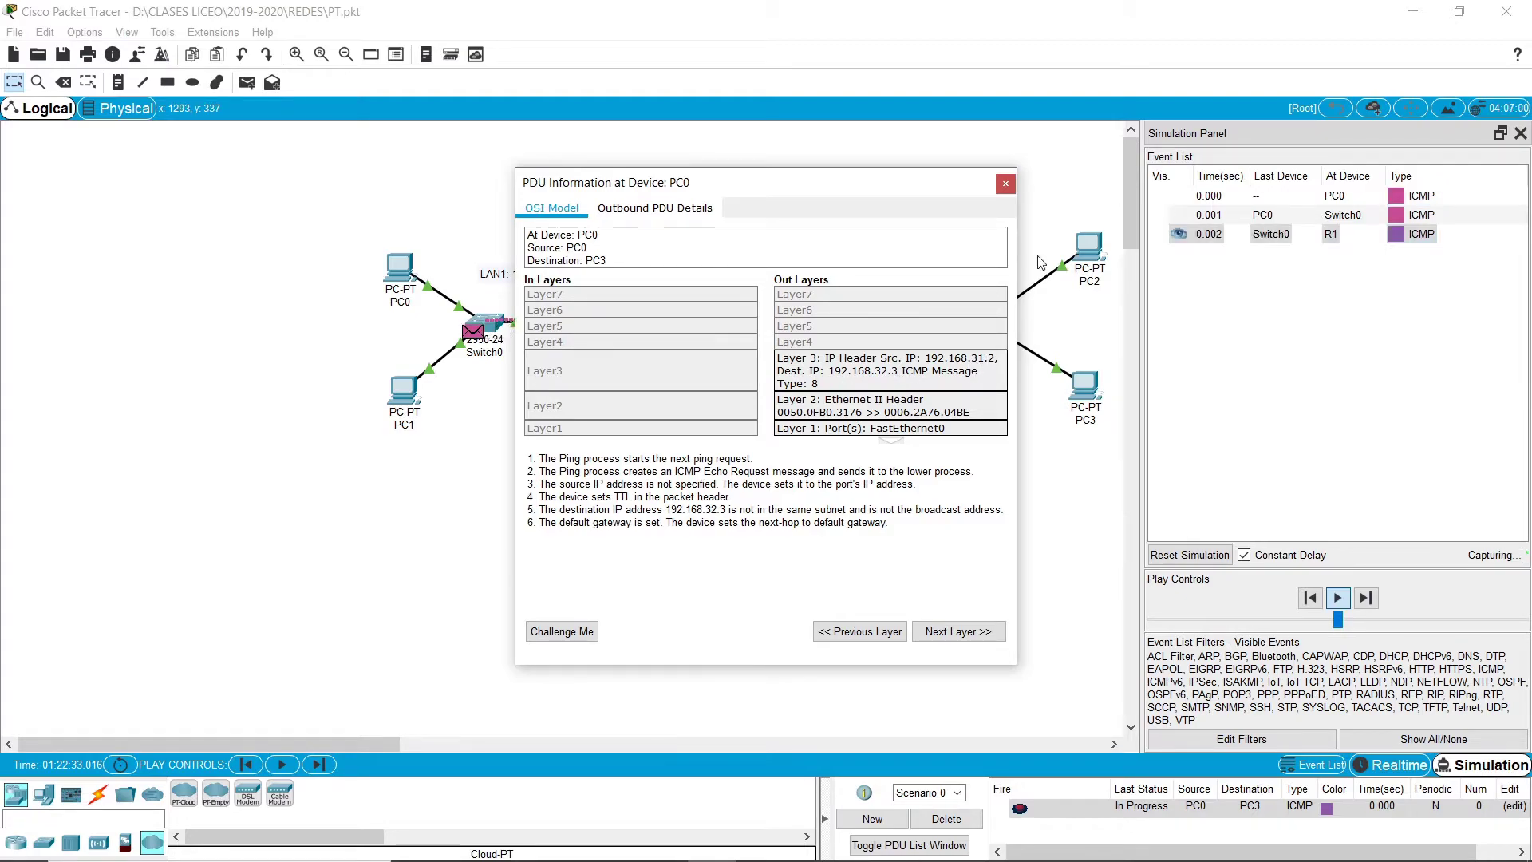
click(1005, 183)
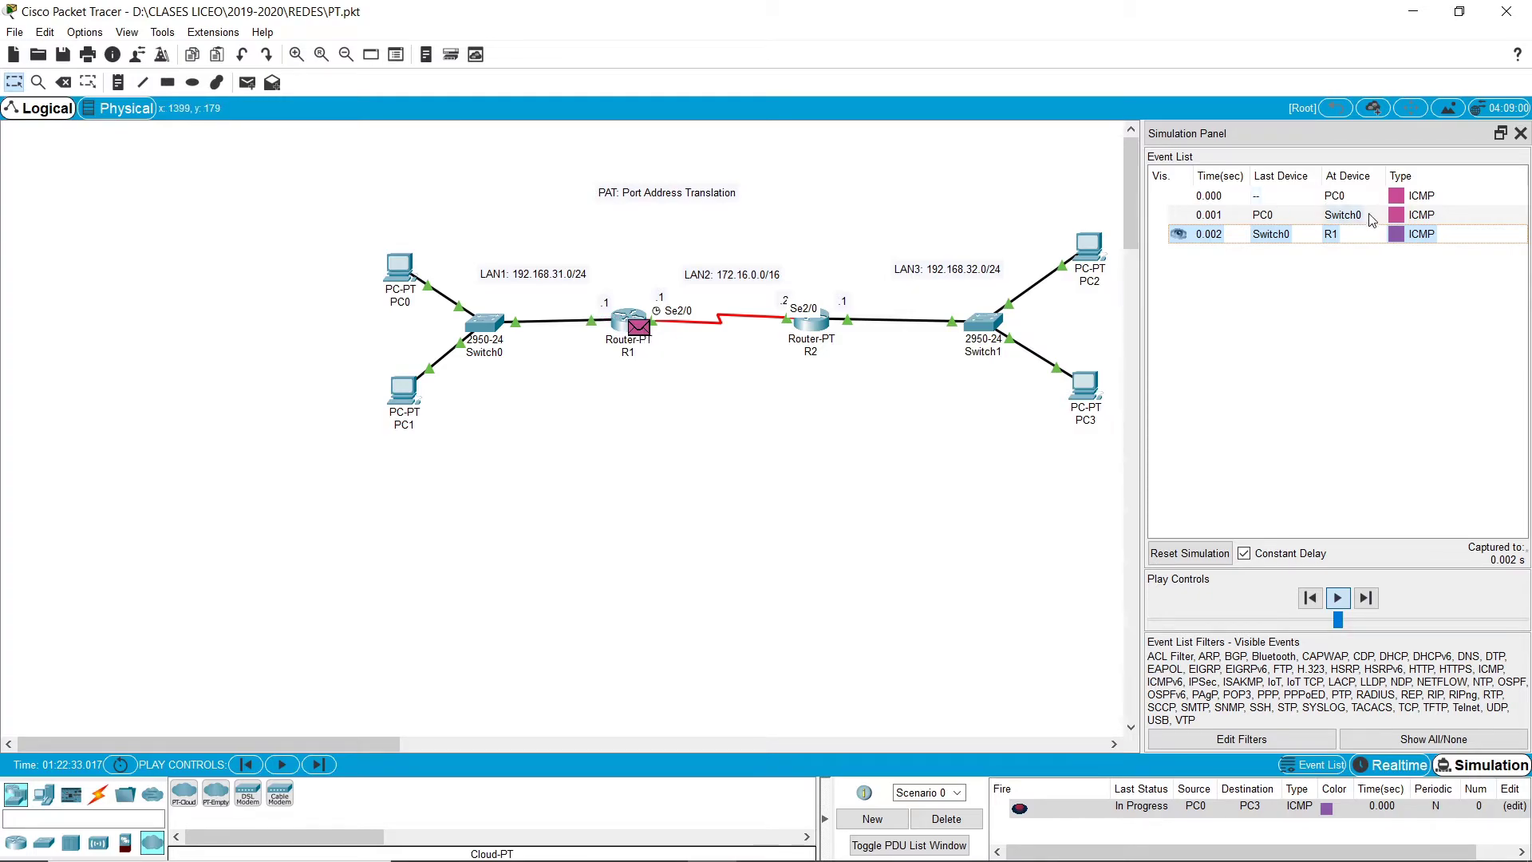
click(1396, 235)
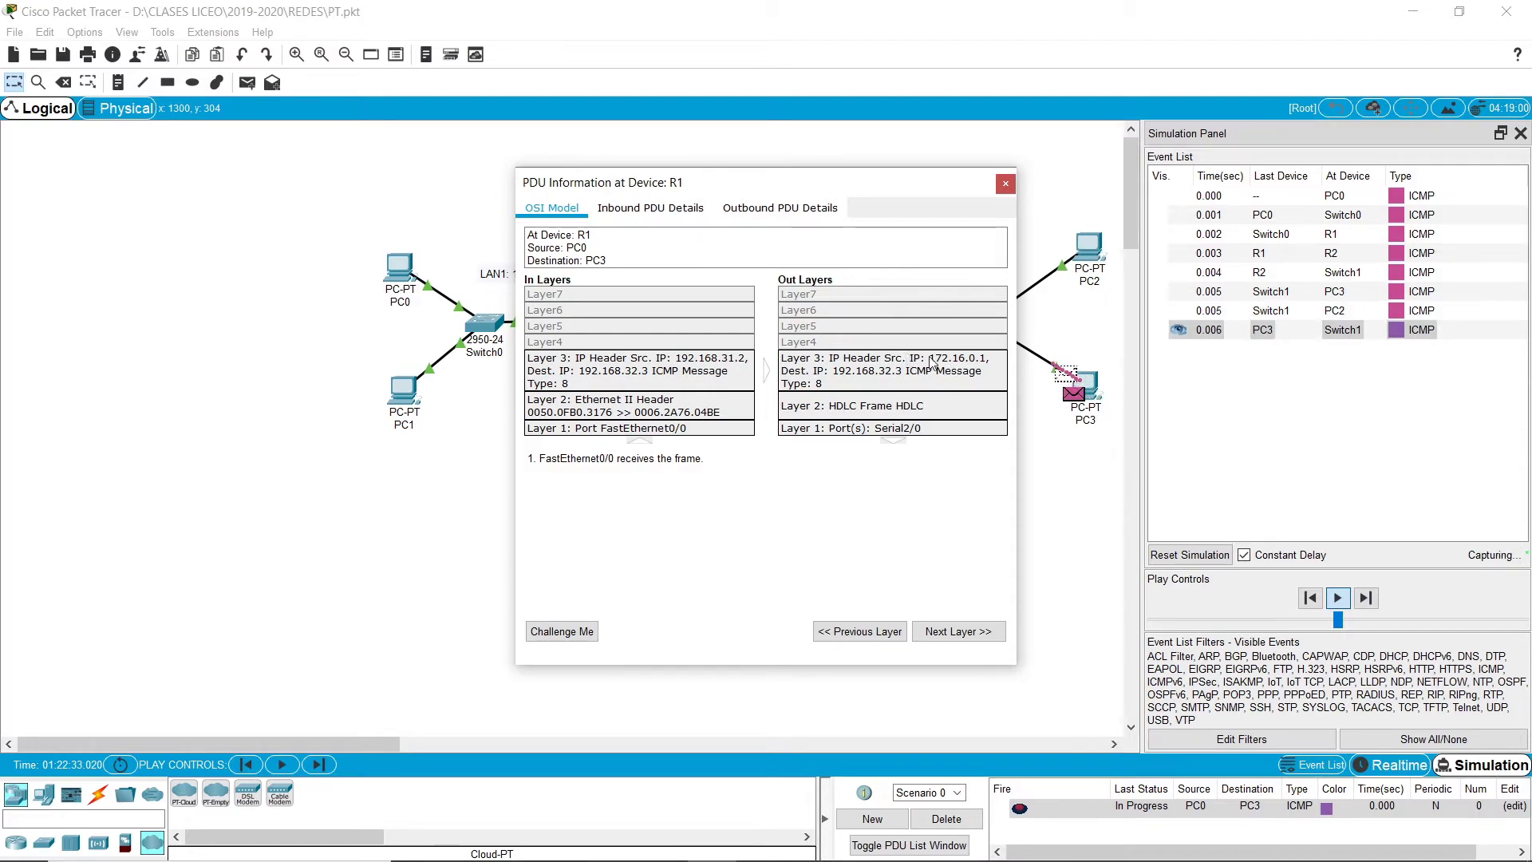
click(1005, 183)
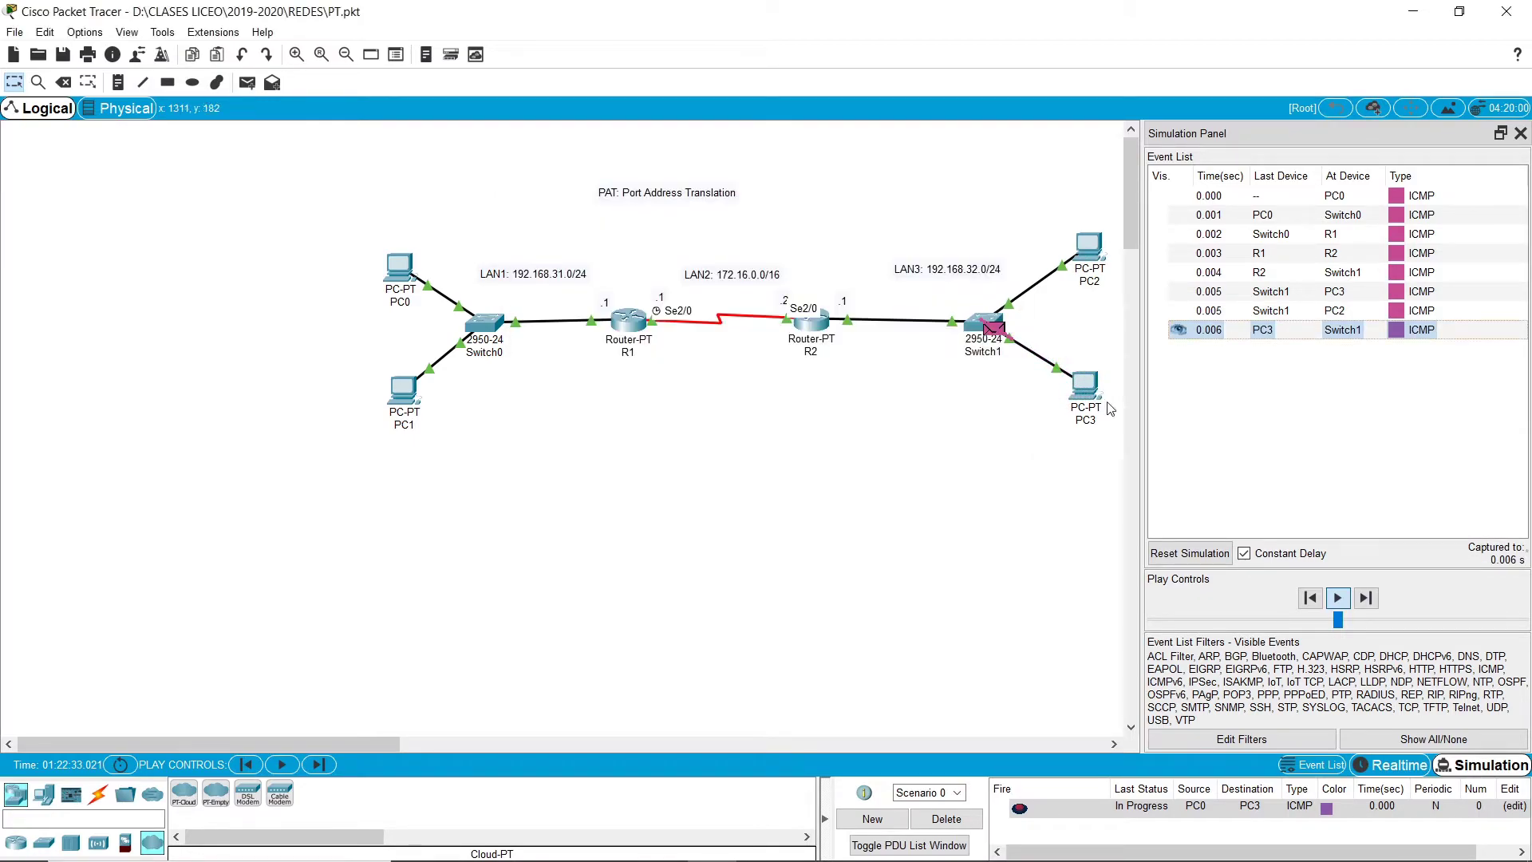
click(1378, 762)
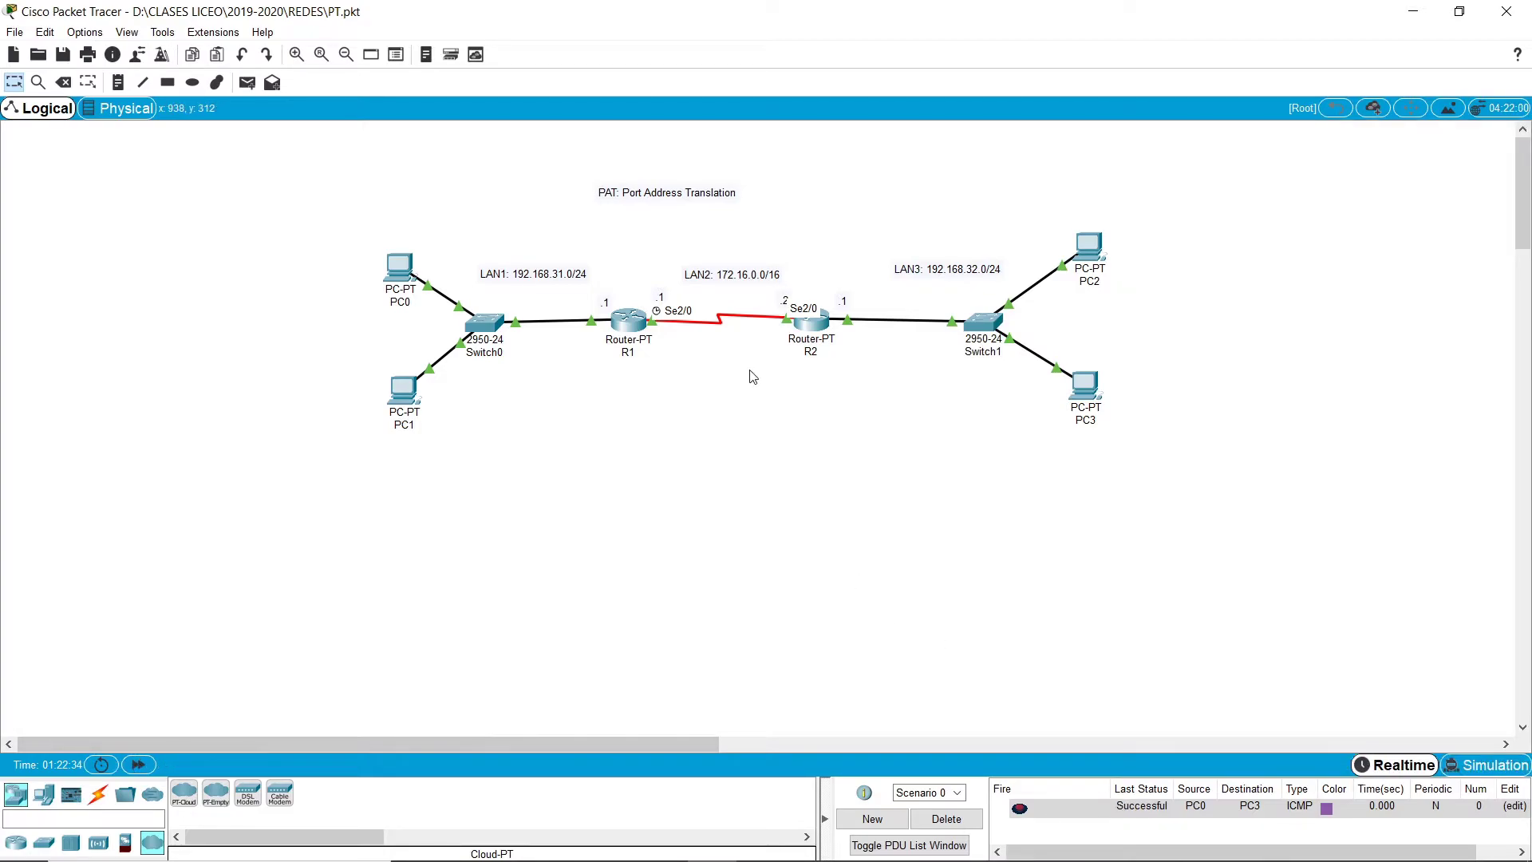
Run show ip nat translations again on R1 and widen the router's window so each translation entry fits on one line.
click(636, 317)
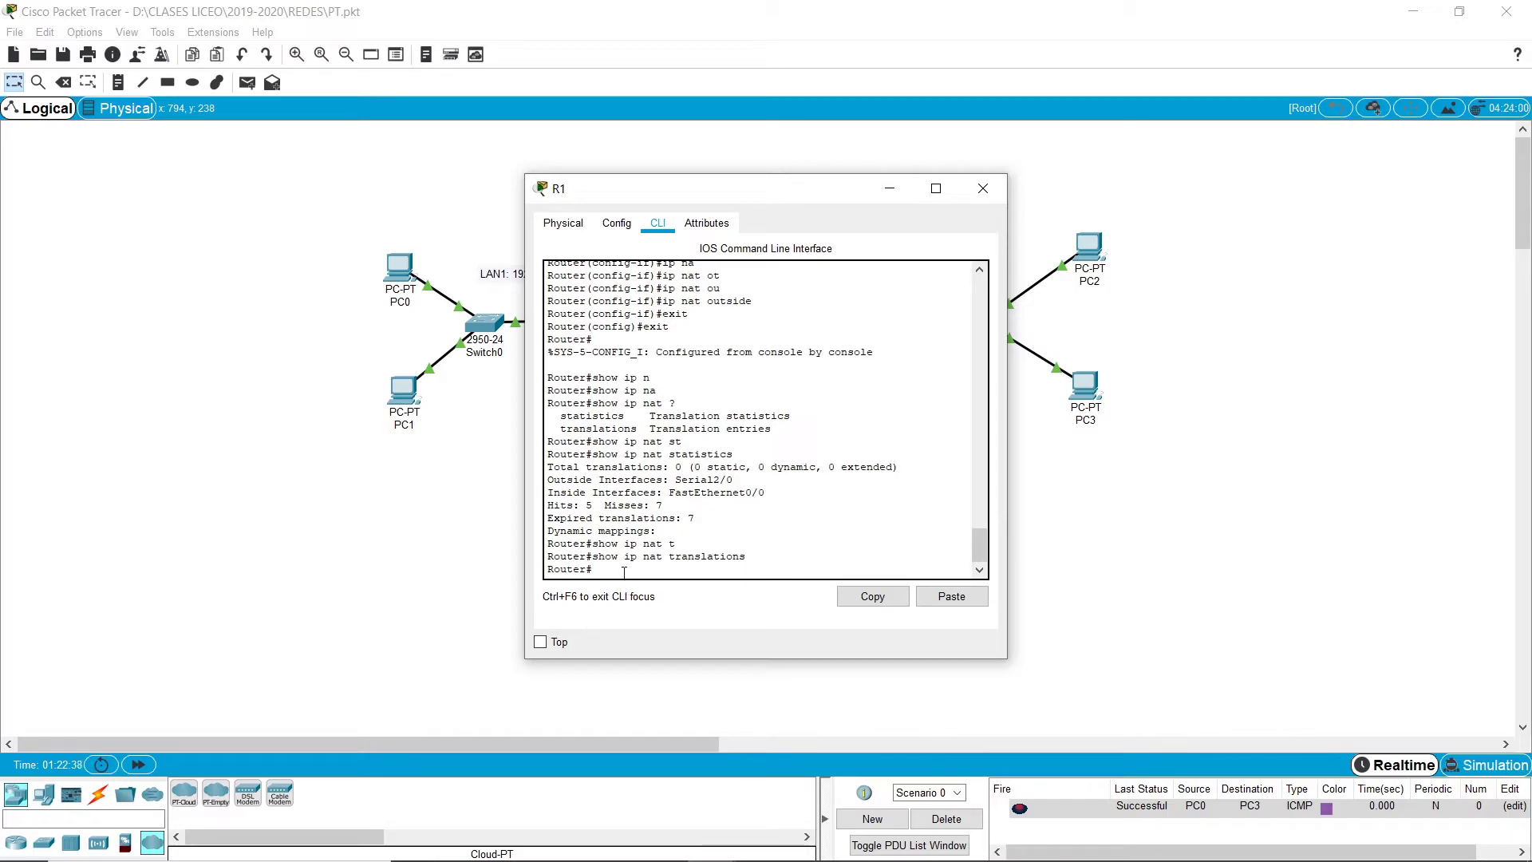
key(Up)
key(Return)
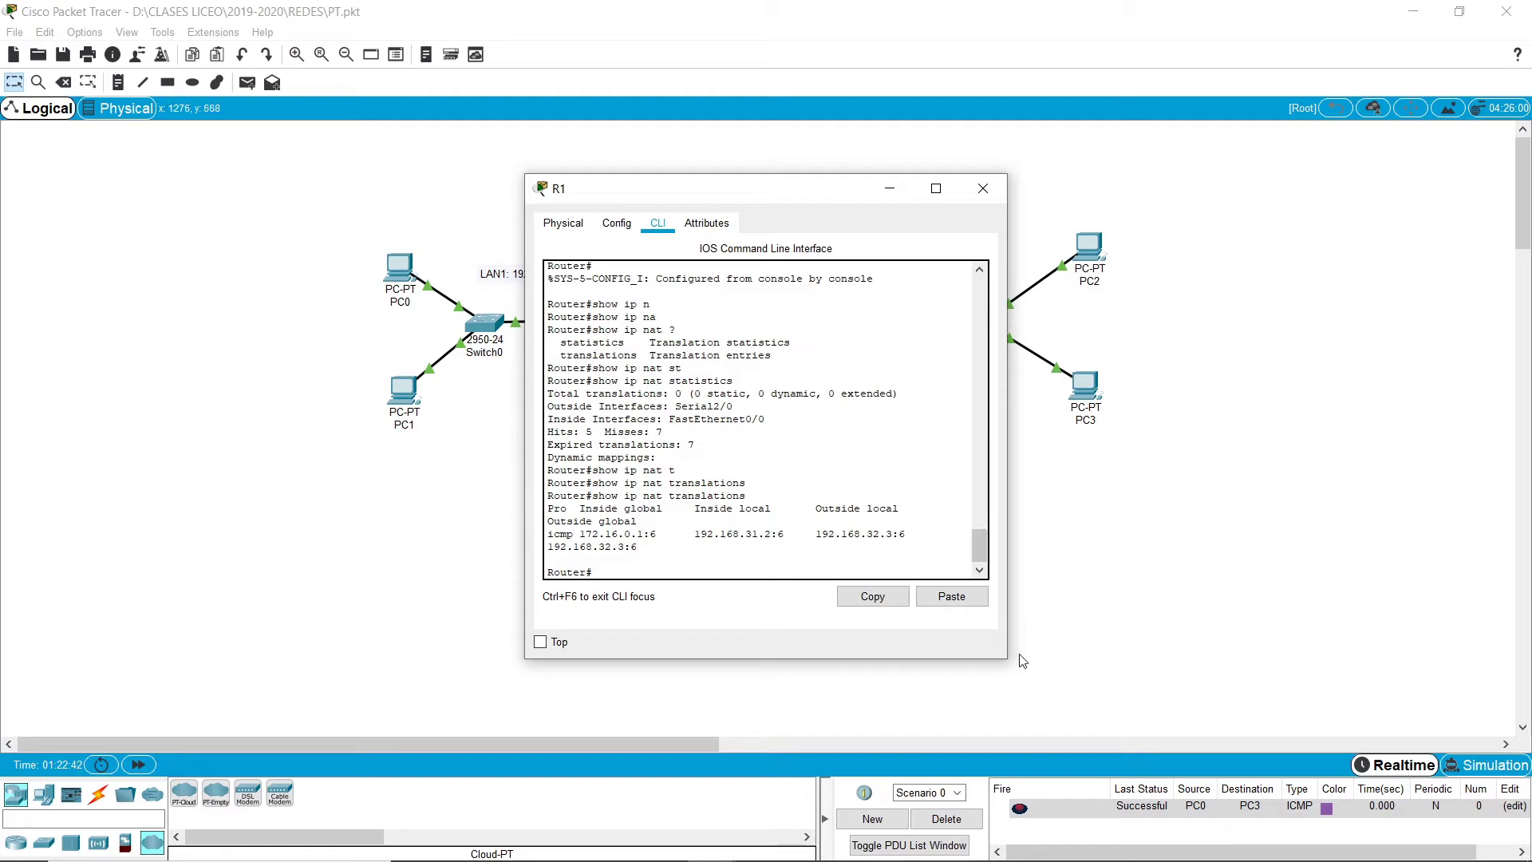
drag(1005, 662, 1245, 657)
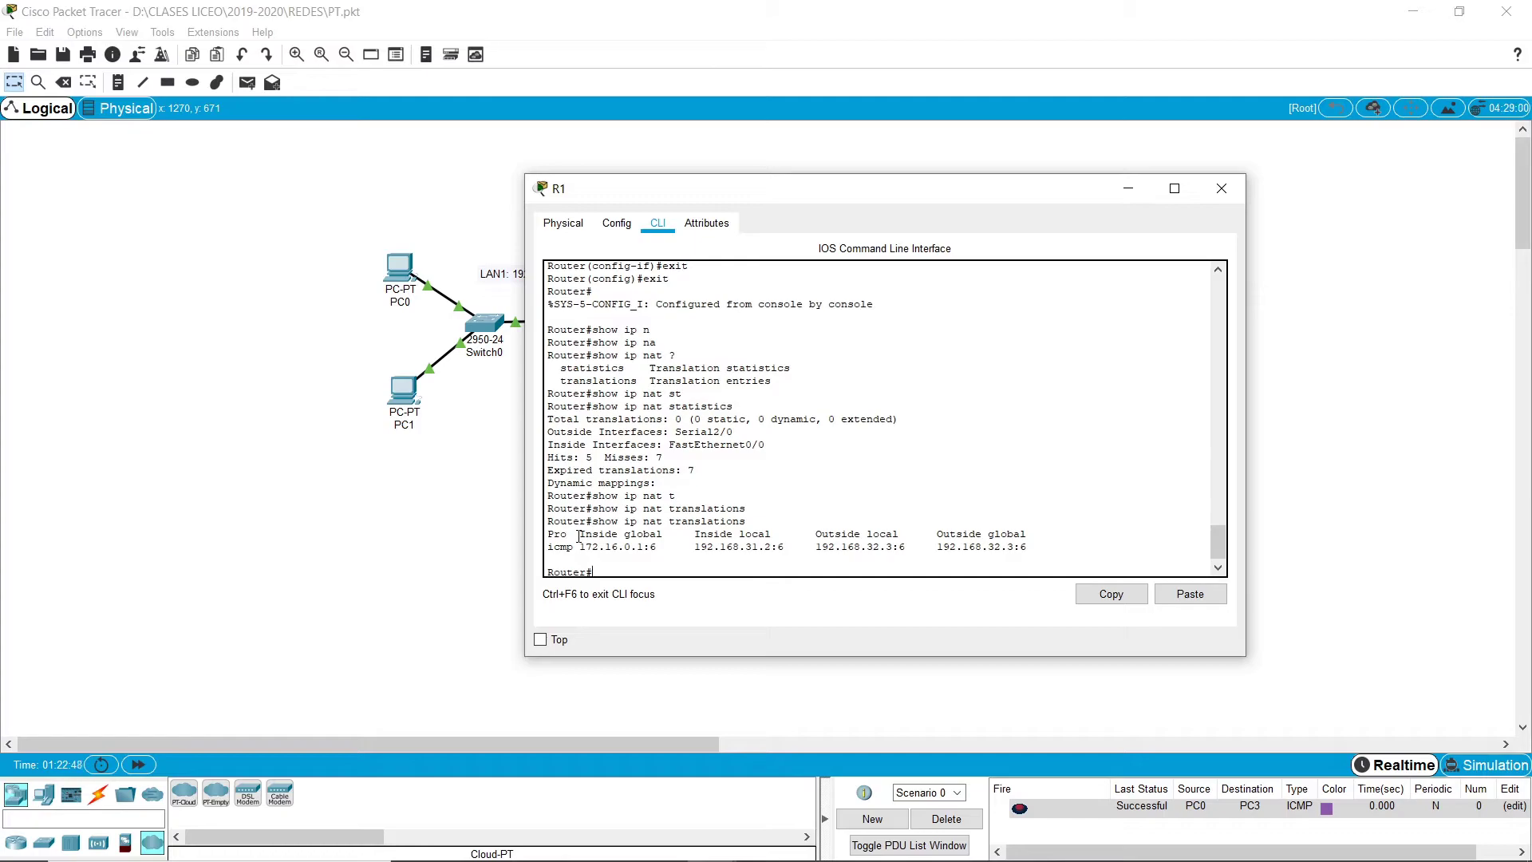
Examine the inside global, inside local, outside local and outside global addresses of the ICMP translation, and close R1's window.
drag(581, 535, 663, 532)
drag(580, 547, 649, 547)
click(656, 547)
drag(702, 537, 778, 535)
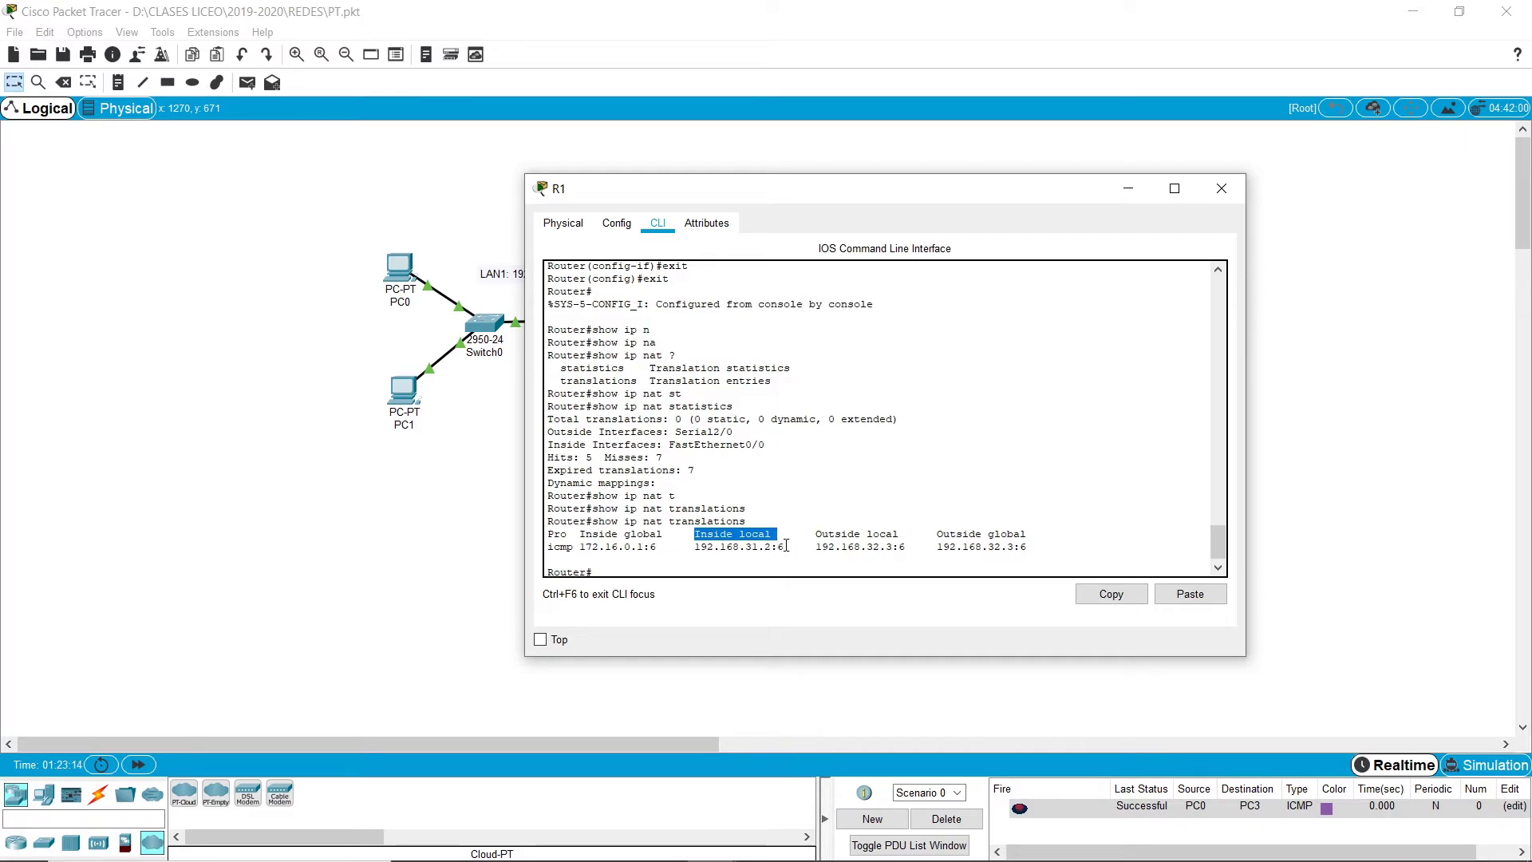
drag(815, 534, 908, 549)
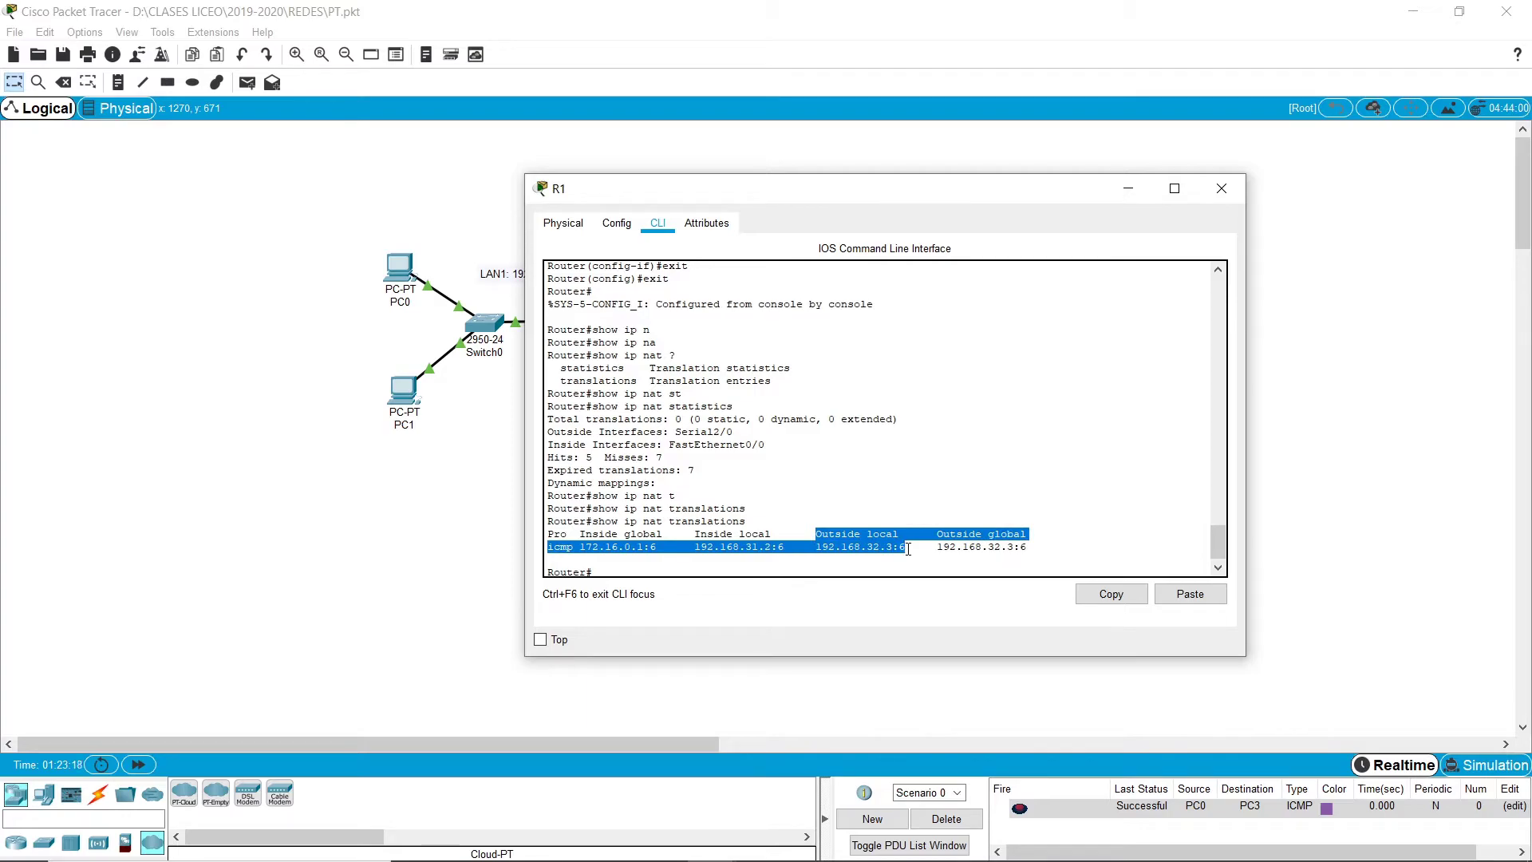
click(881, 559)
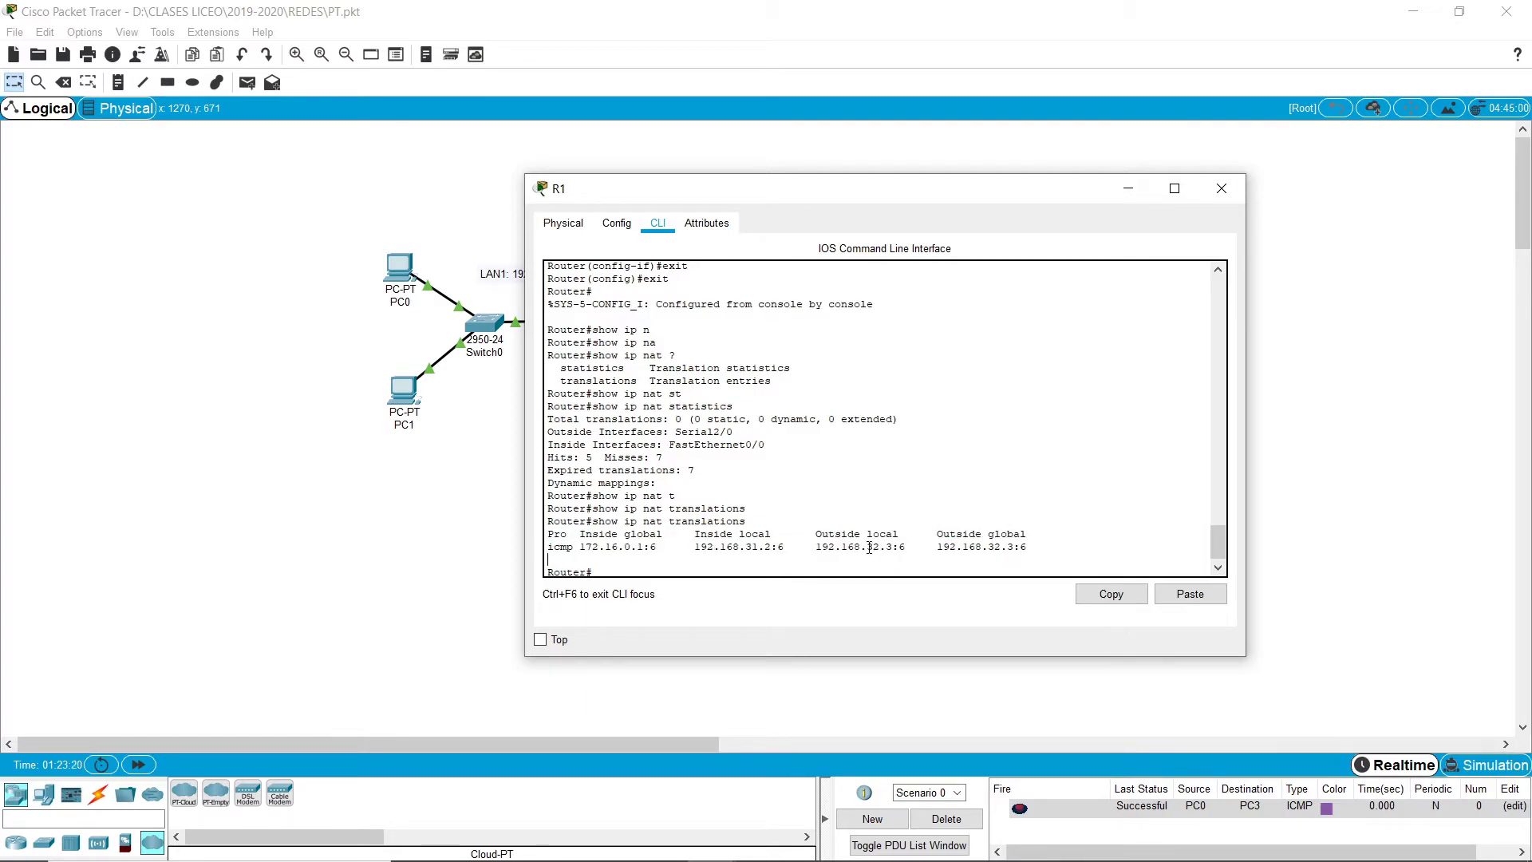
drag(868, 548, 901, 547)
drag(938, 548, 1029, 546)
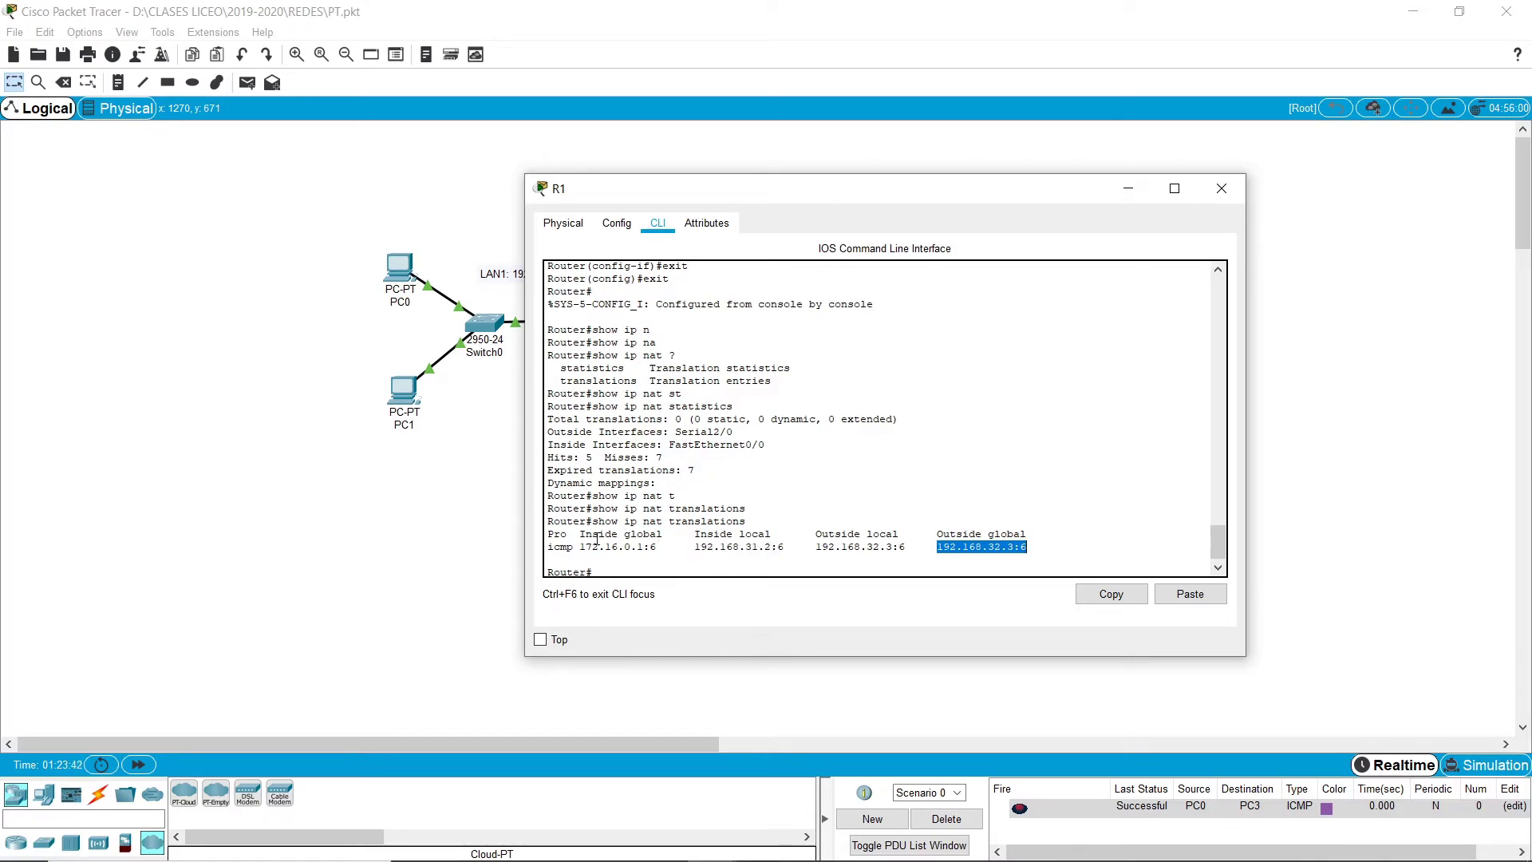
drag(584, 545, 663, 545)
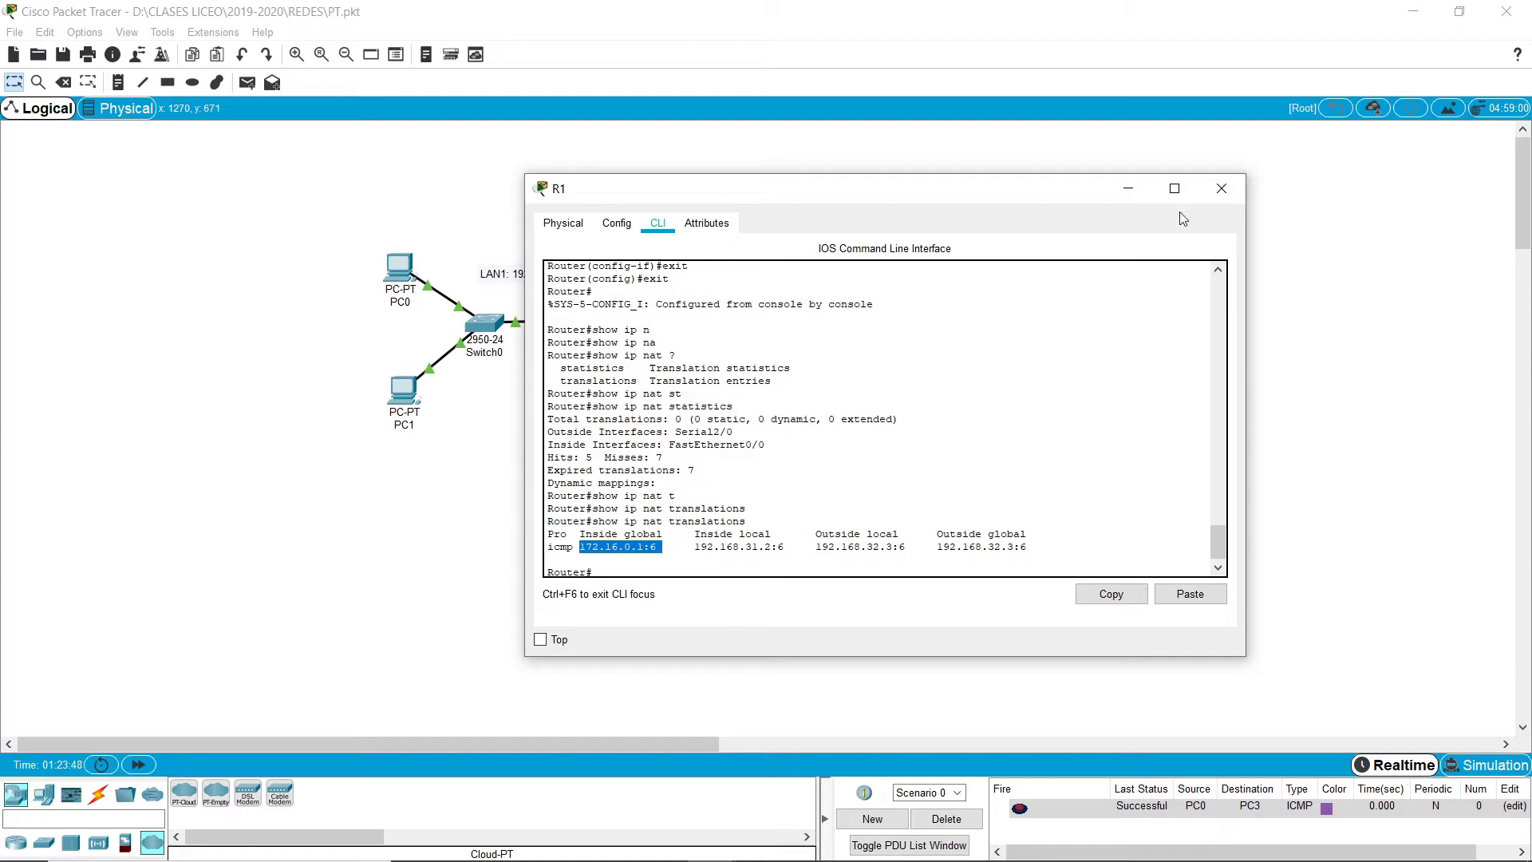
click(1222, 188)
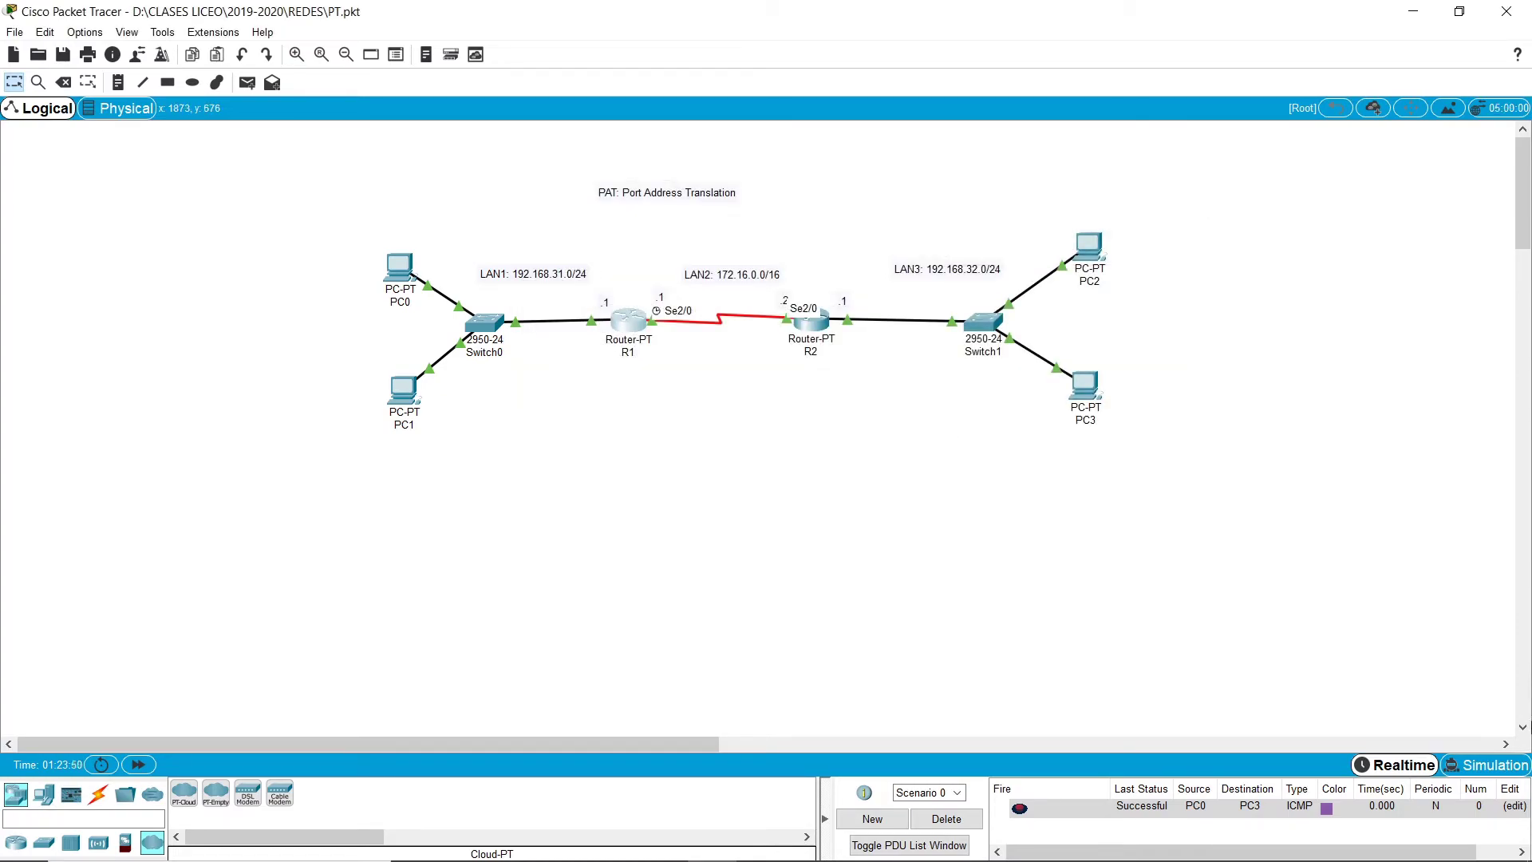
In Simulation mode, add a simple PDU from PC1 to PC3 and play the simulation.
click(1486, 764)
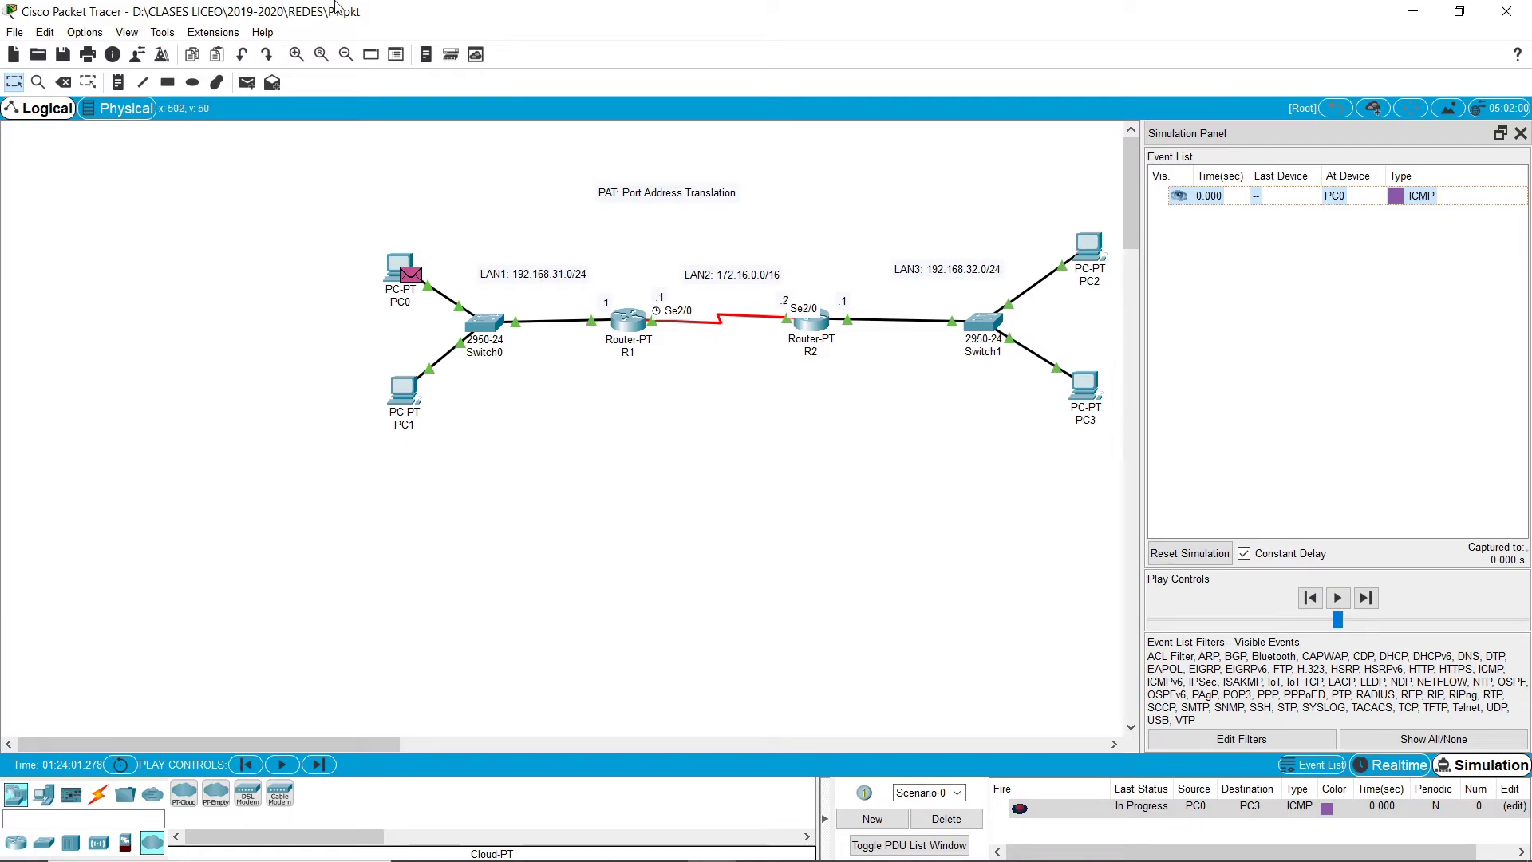
click(247, 83)
click(397, 386)
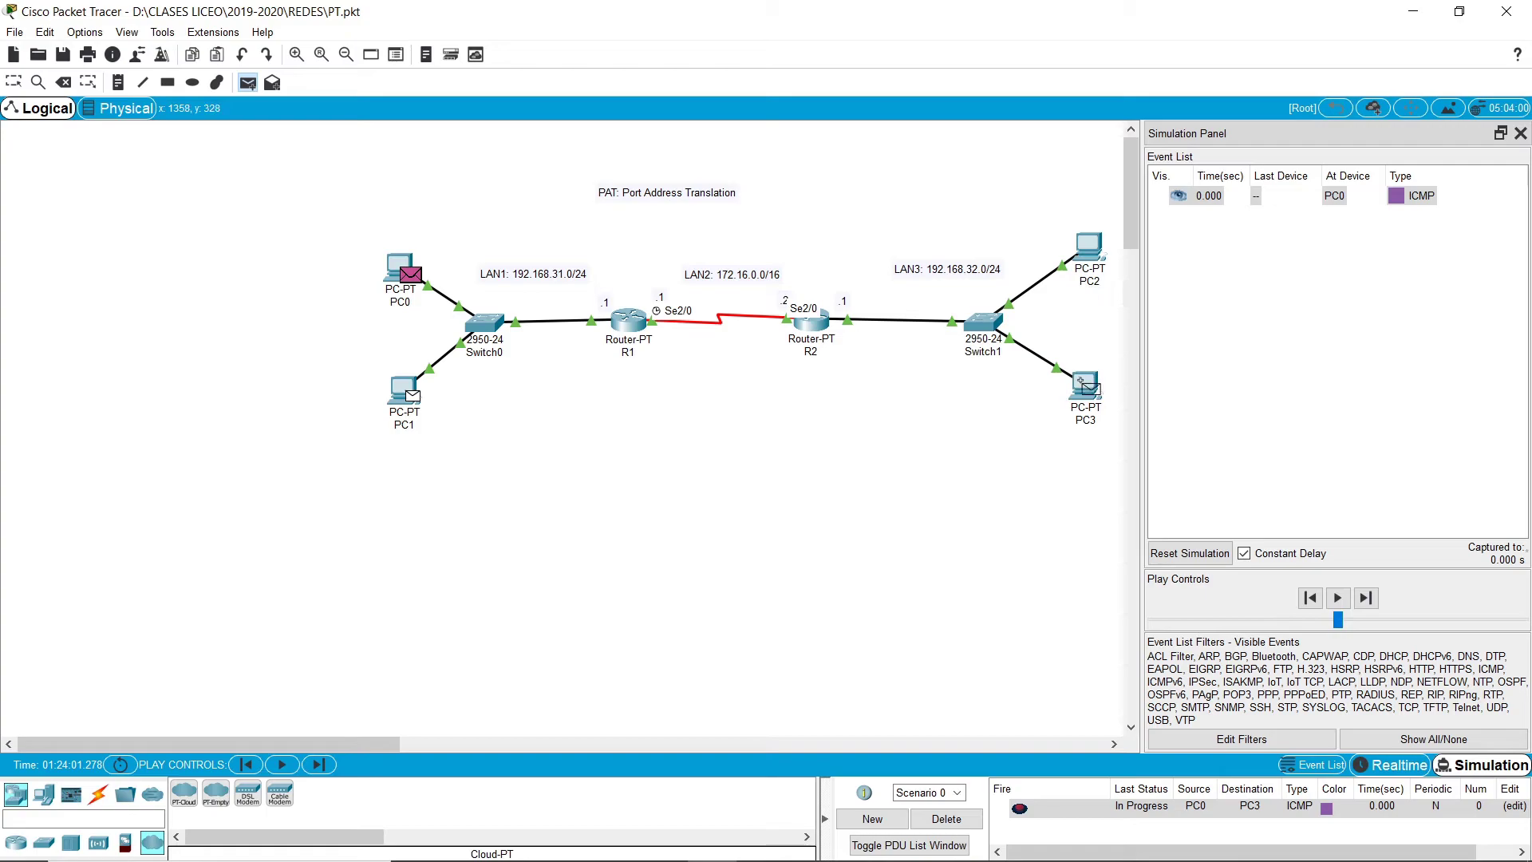
click(1085, 386)
click(1338, 600)
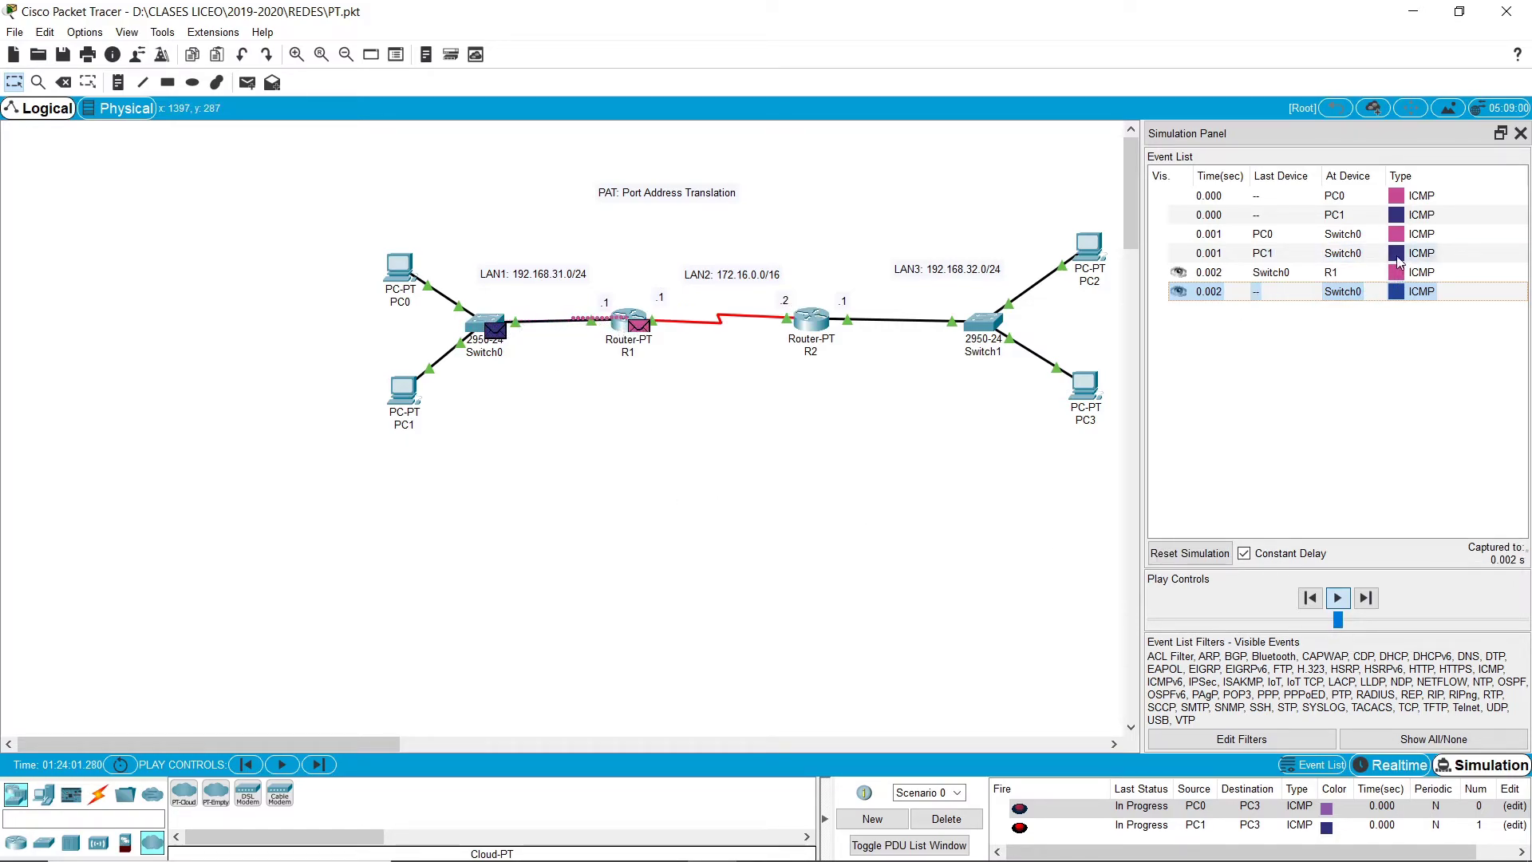
Inspect the PDU details of PC1's packet at Switch0, PC0's packet at R1 and PC1's packet at R2.
click(1397, 255)
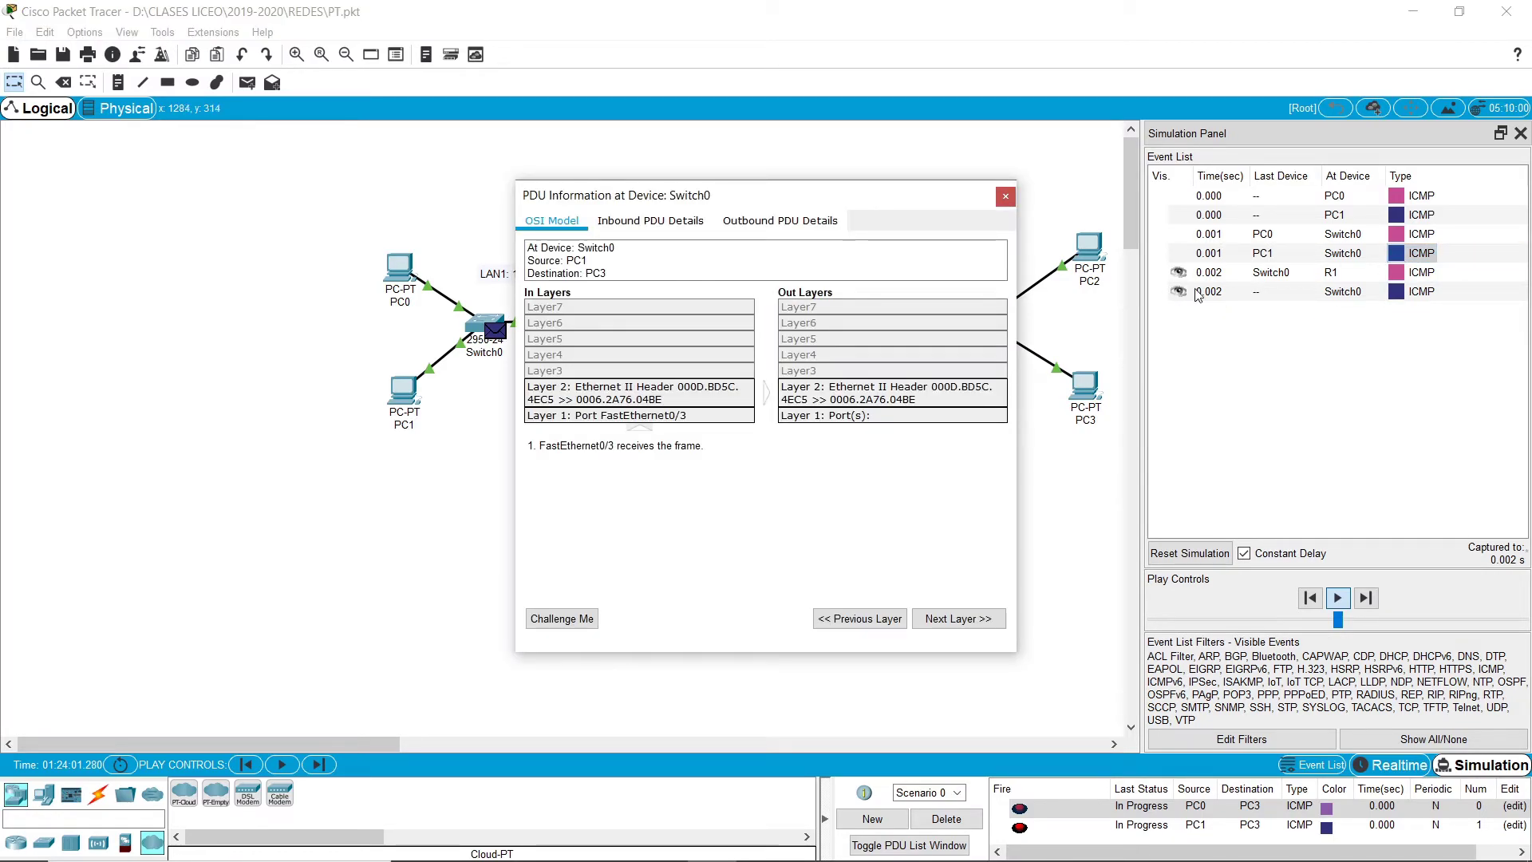
click(1006, 197)
click(1402, 274)
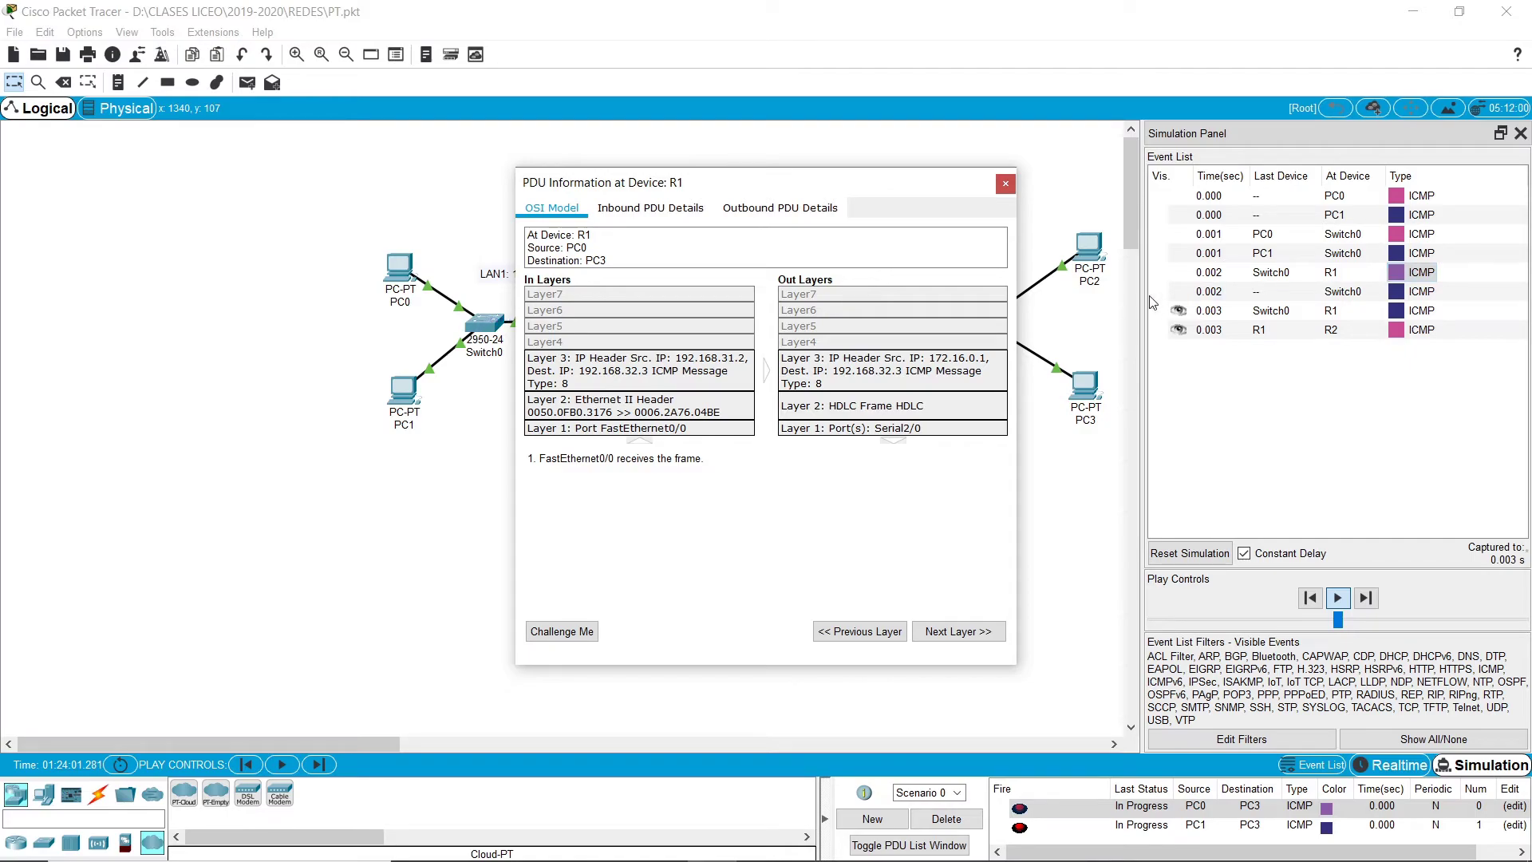
click(1005, 186)
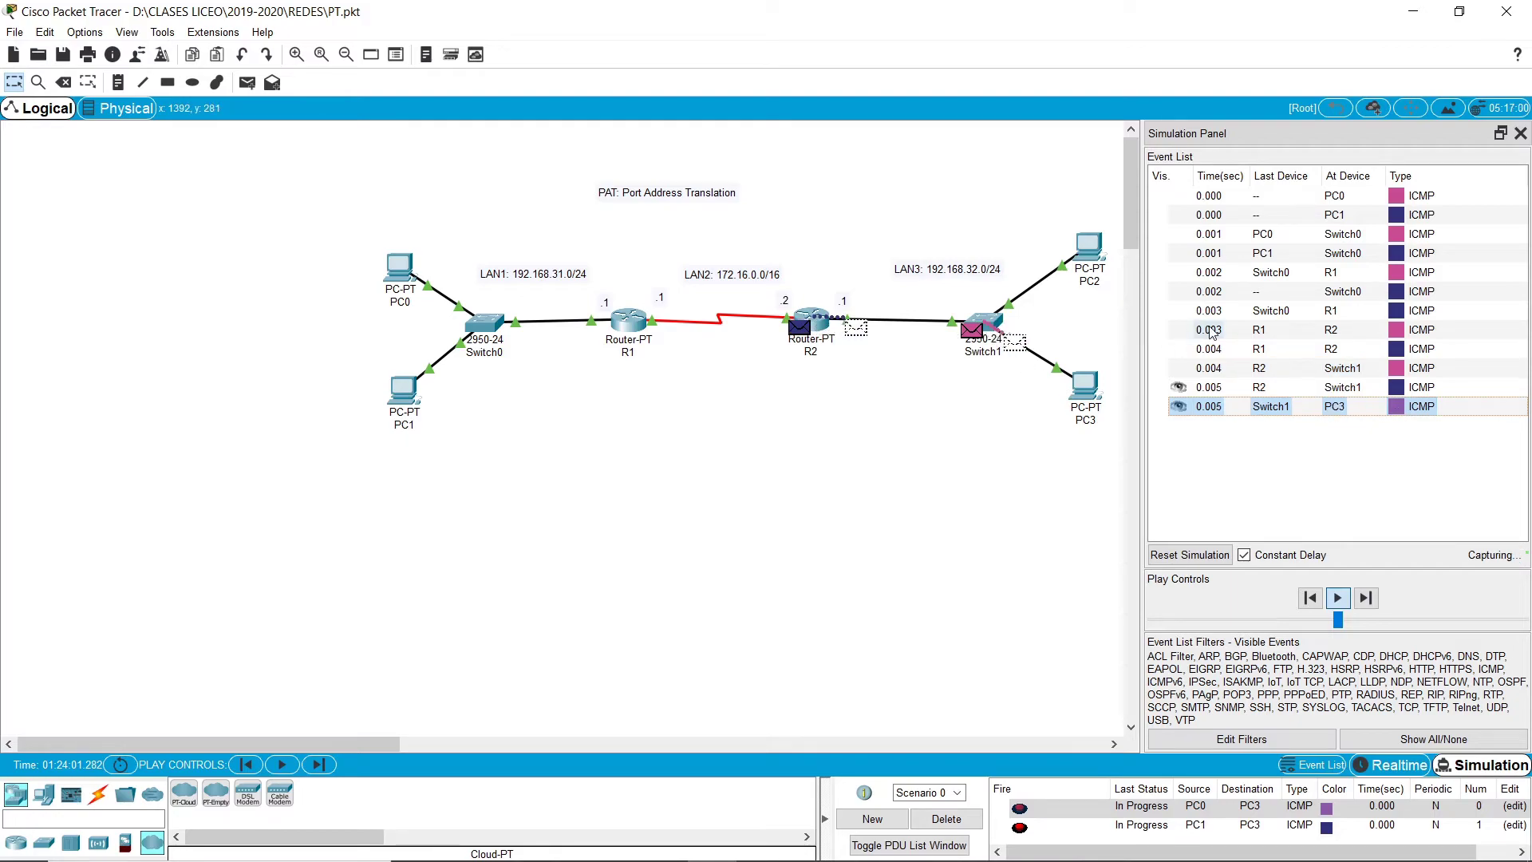
click(1406, 351)
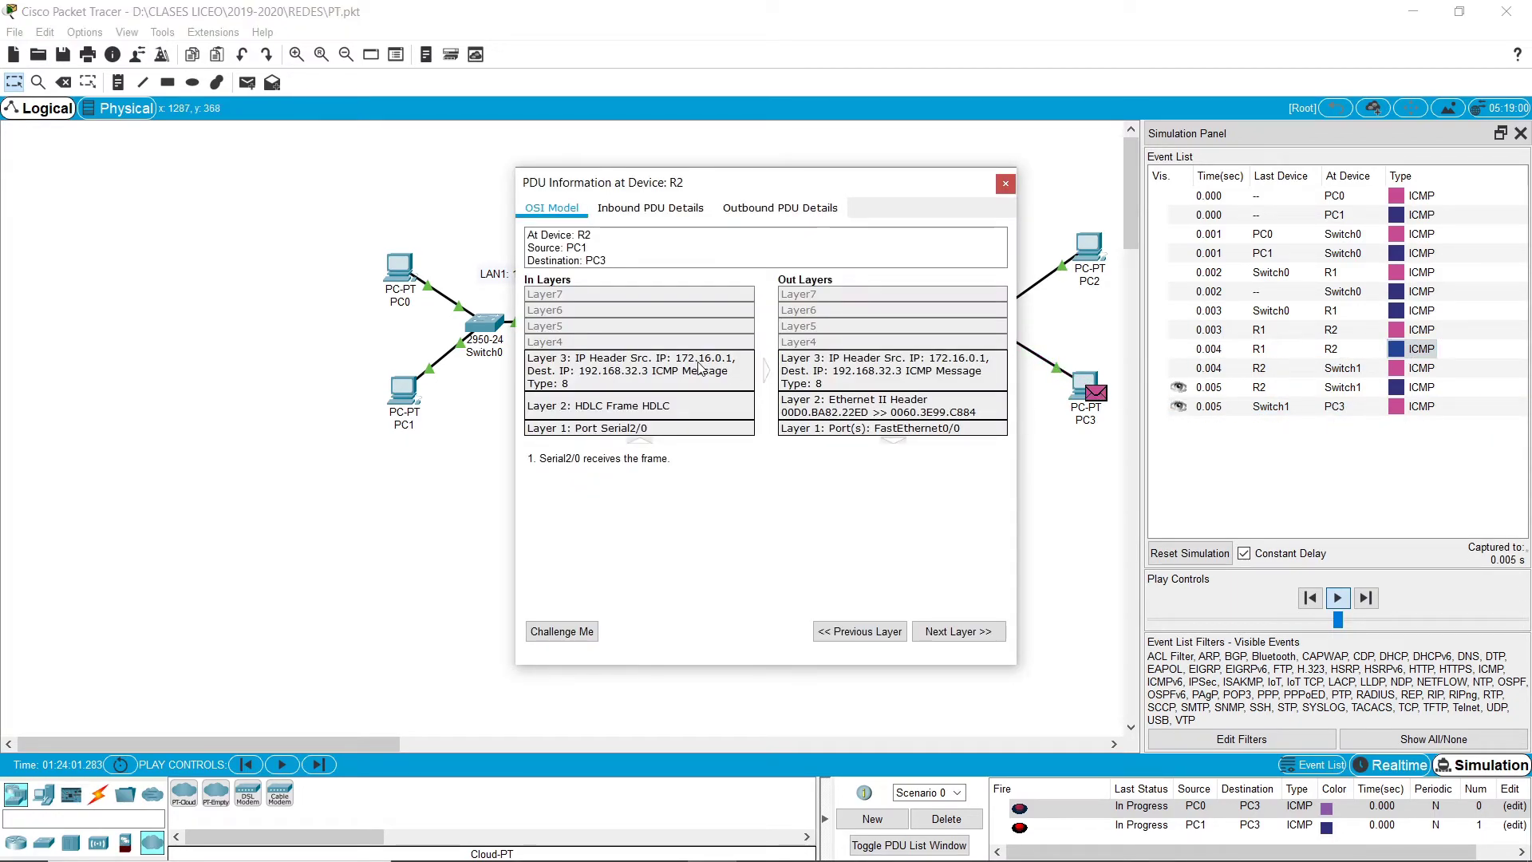
click(1003, 184)
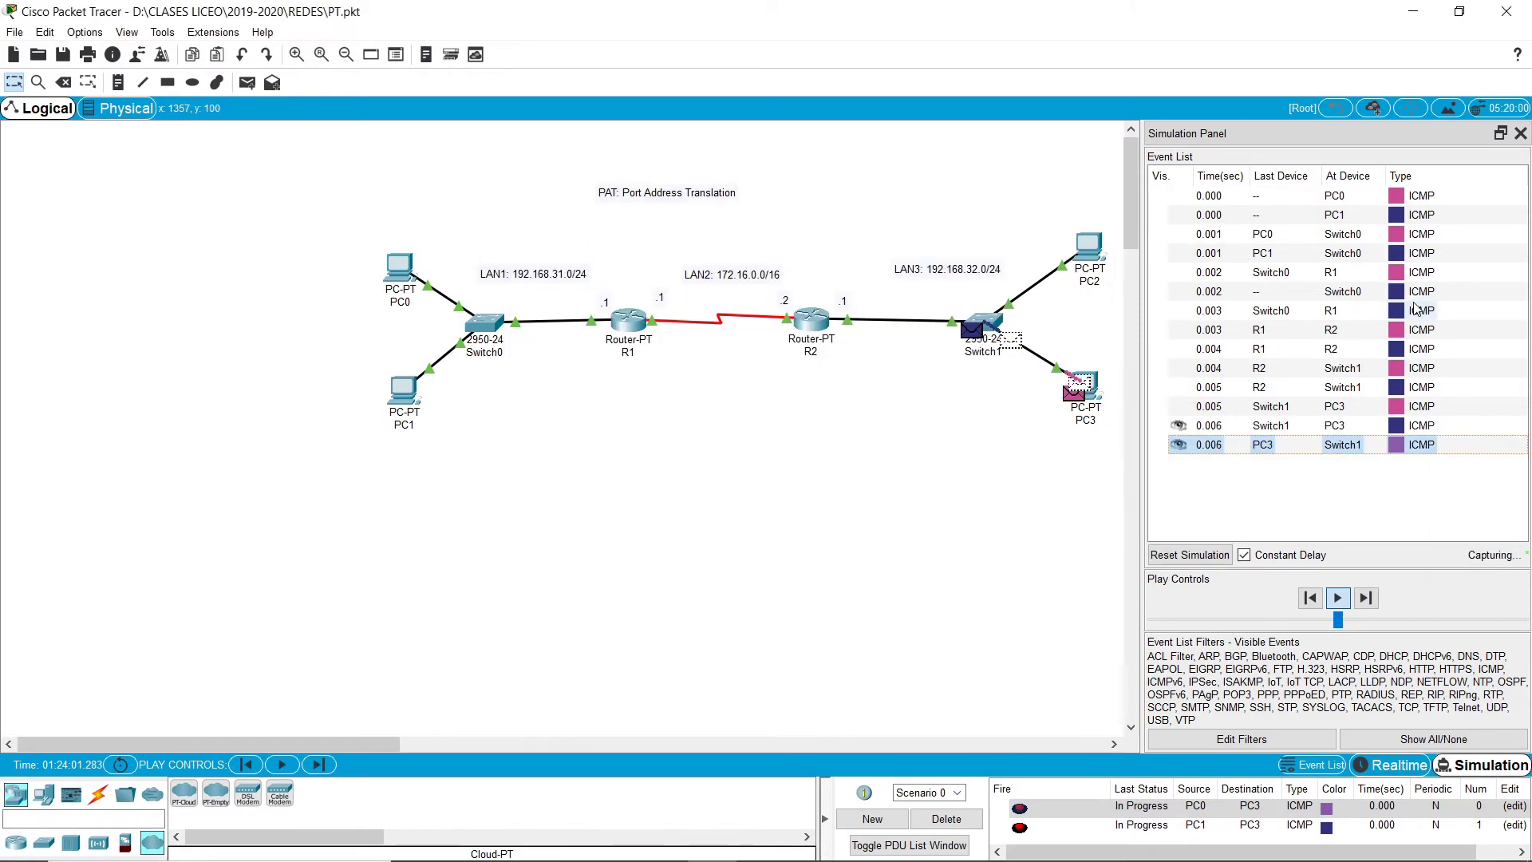
Compare the inbound and outbound Layer 3 source addresses of PC1's packet at R1, and close the PDU information.
click(1408, 313)
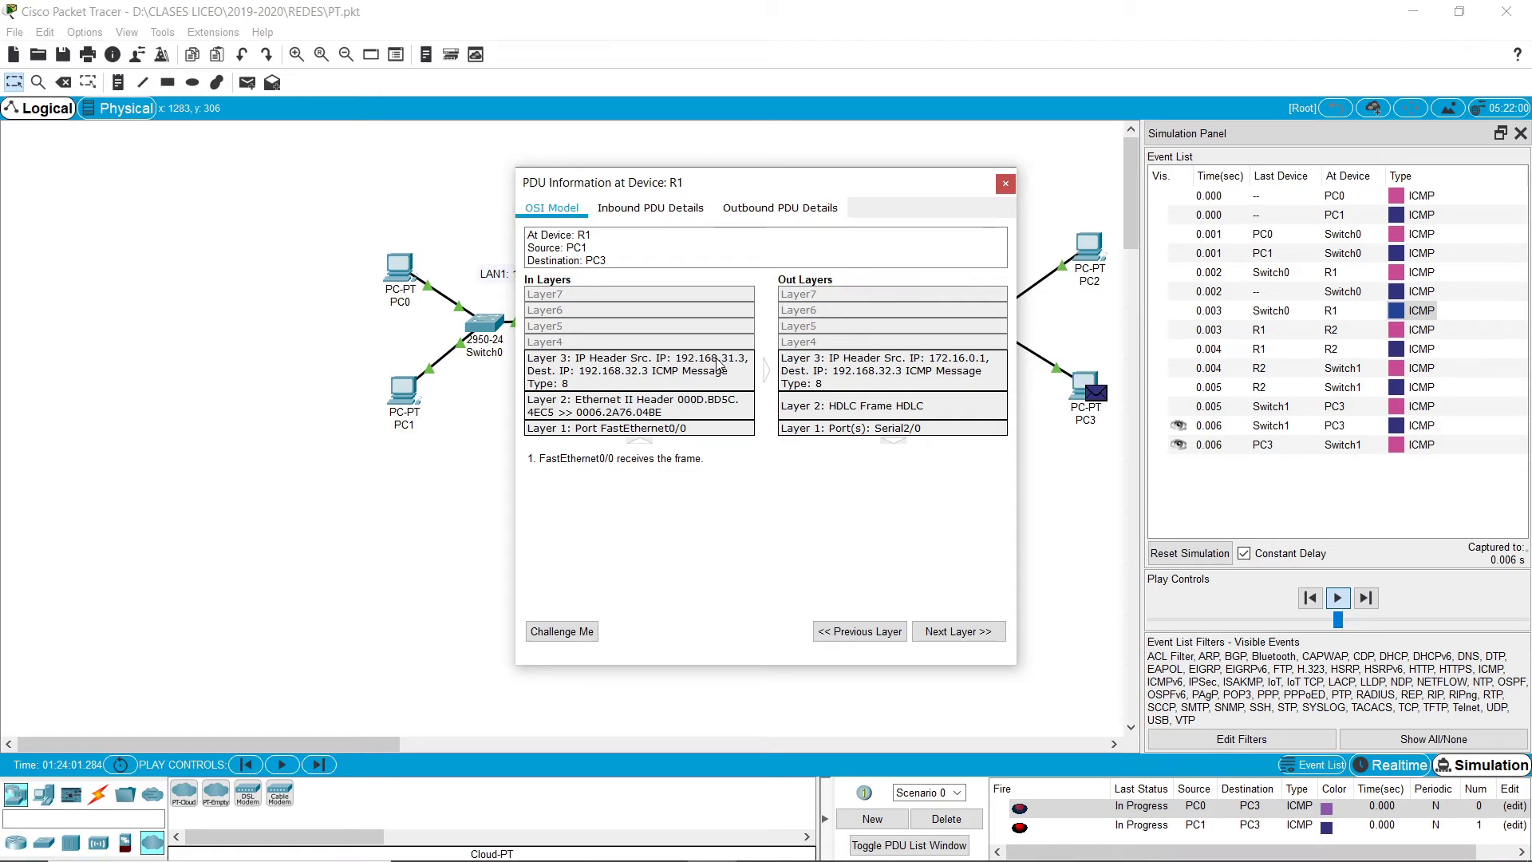
click(720, 364)
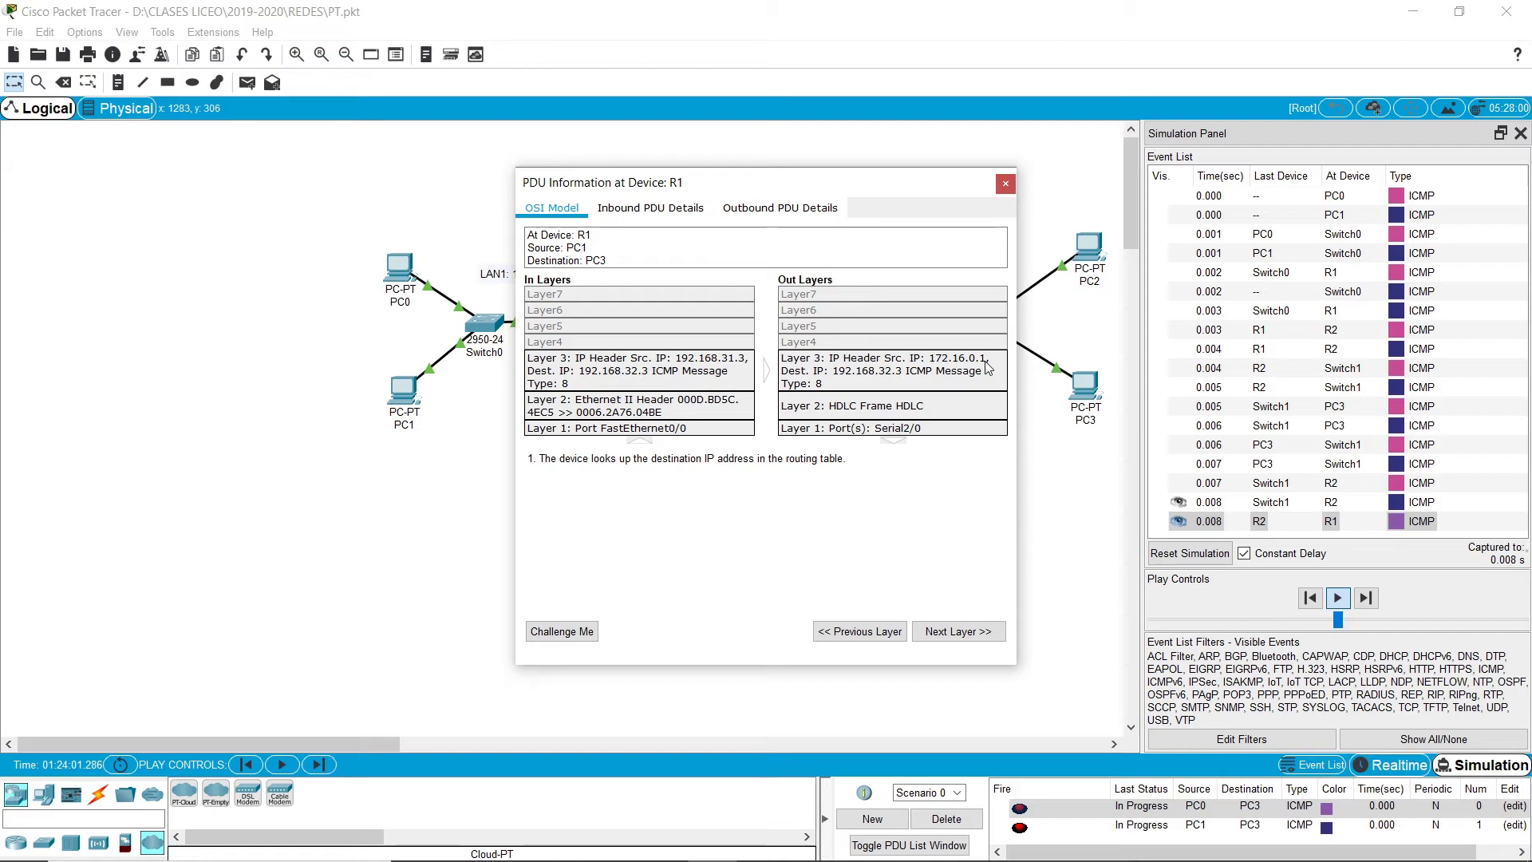
click(1010, 186)
In Realtime mode, run show ip nat translations on R1 and widen its window so each entry fits on one line.
click(1396, 765)
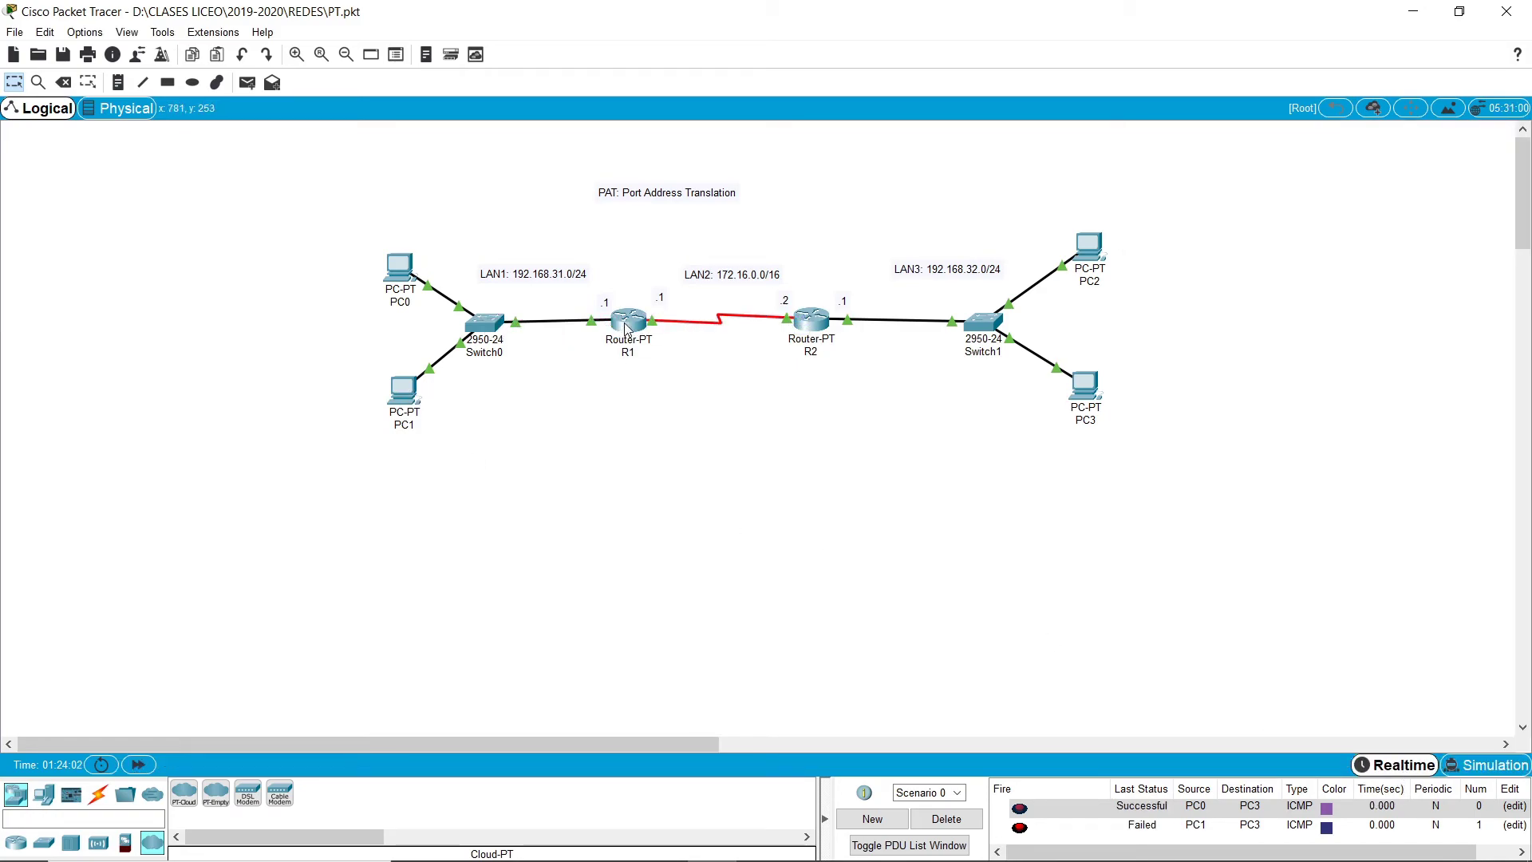
click(627, 321)
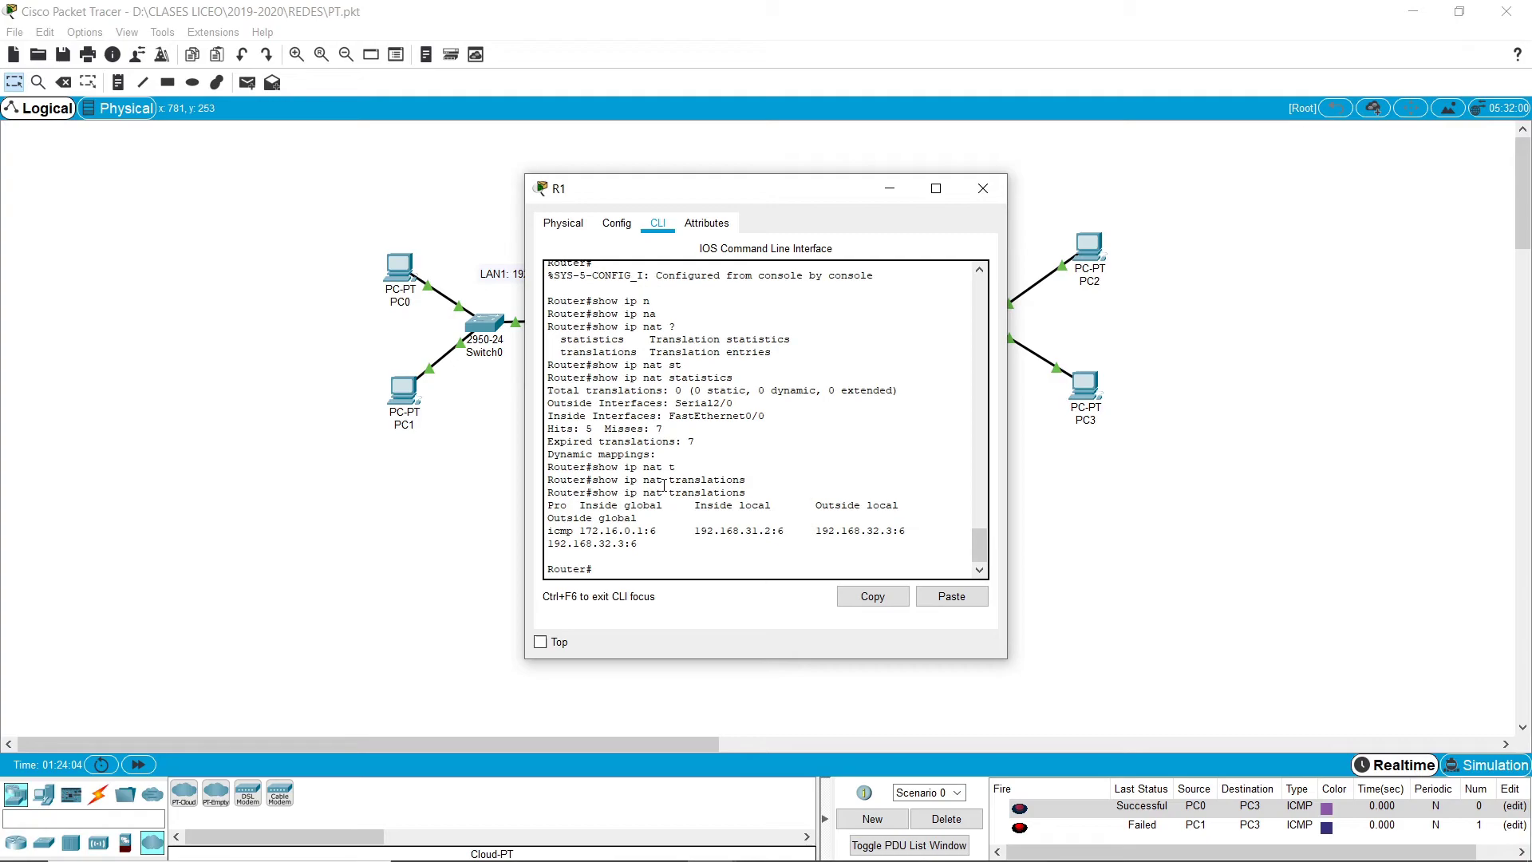
key(Up)
key(Return)
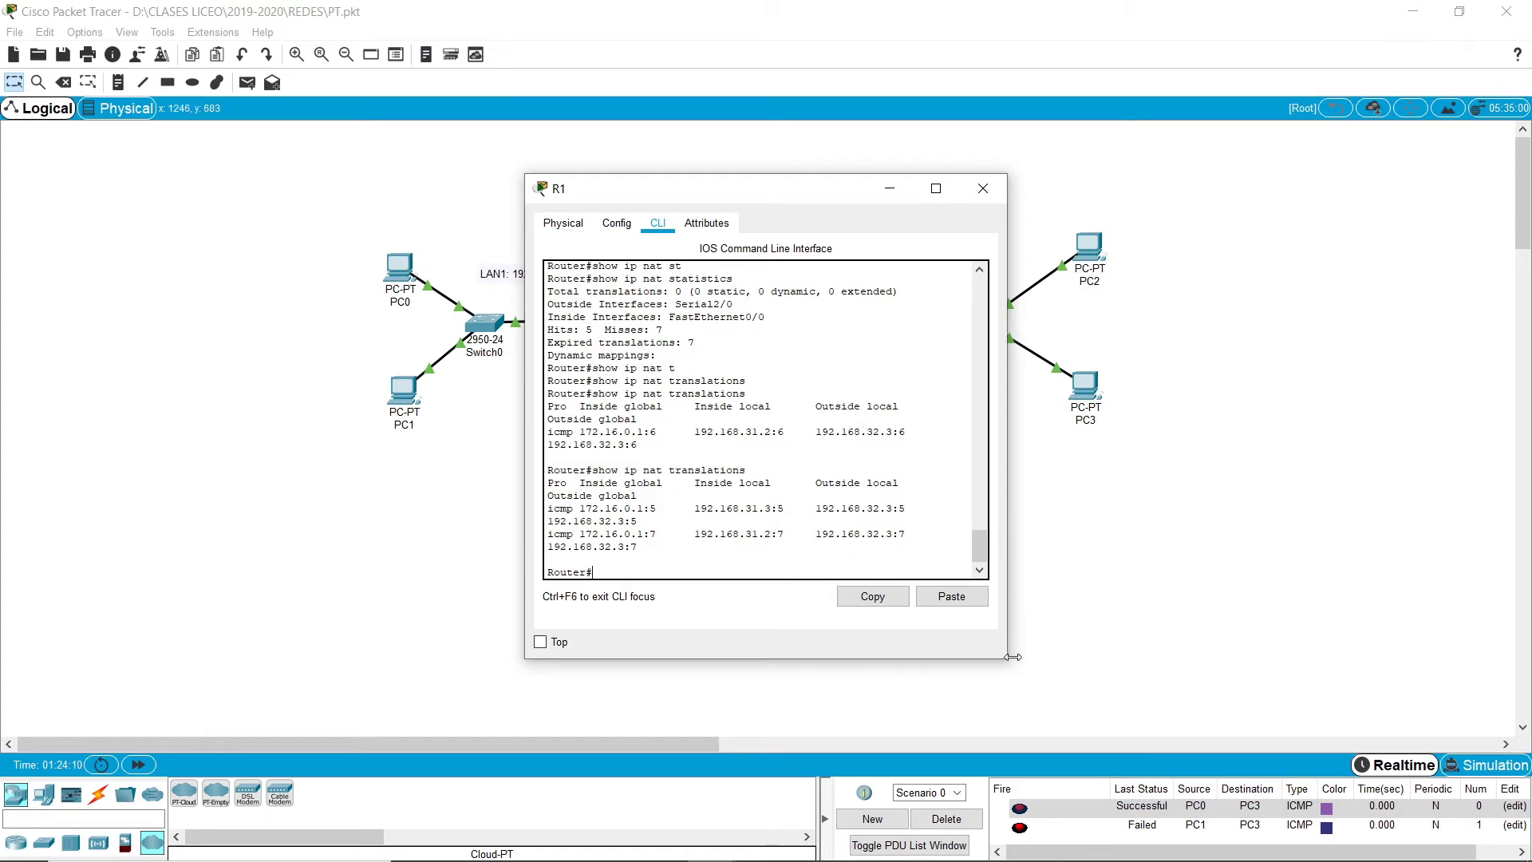
drag(1006, 661, 1351, 670)
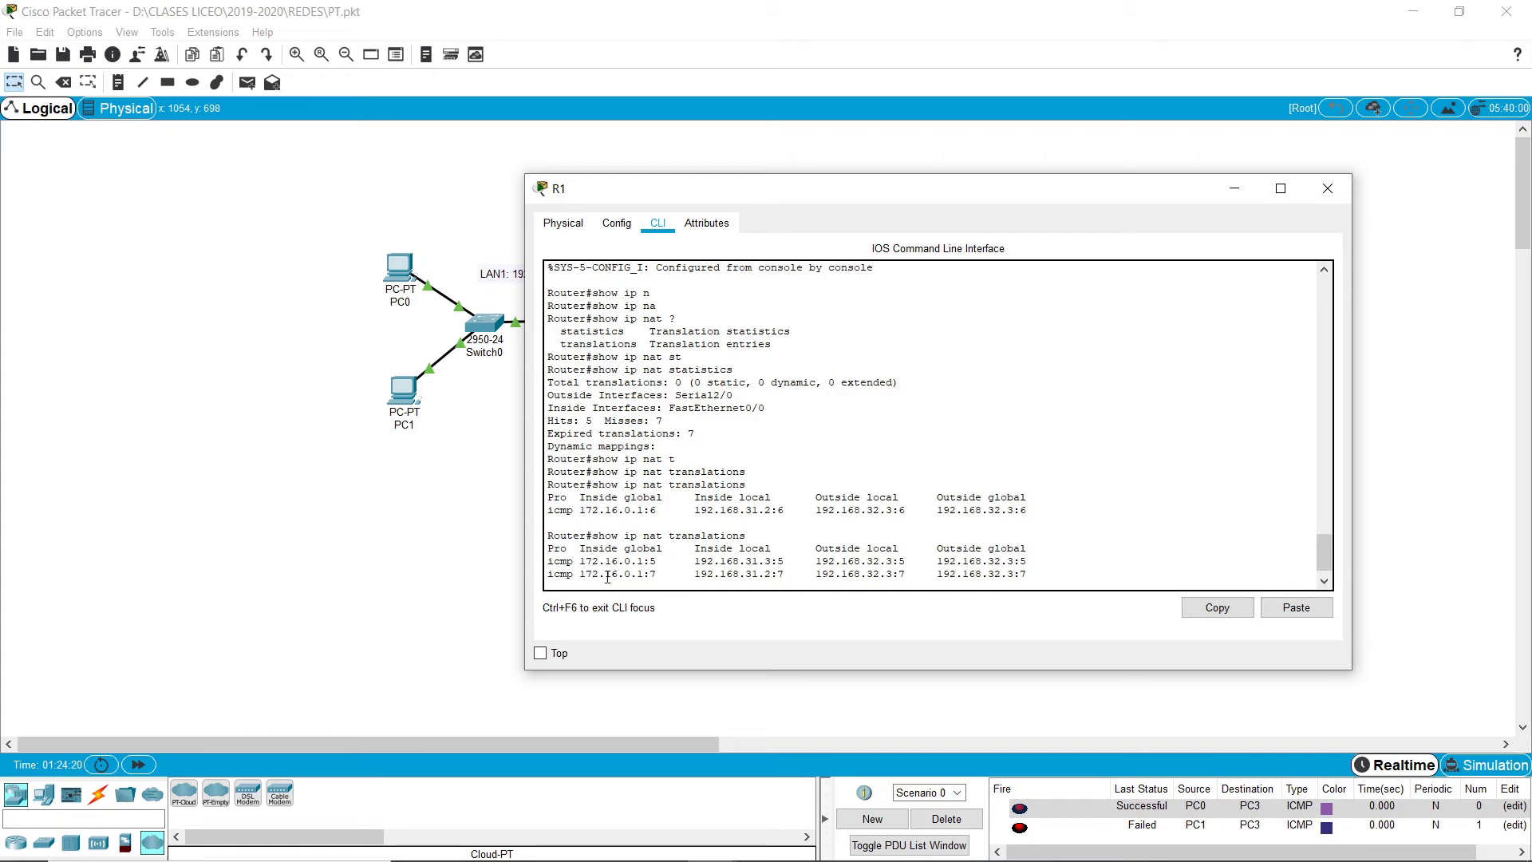
Examine the inside and outside addresses and port numbers of the two latest ICMP translations, and close R1's window.
drag(580, 574, 689, 574)
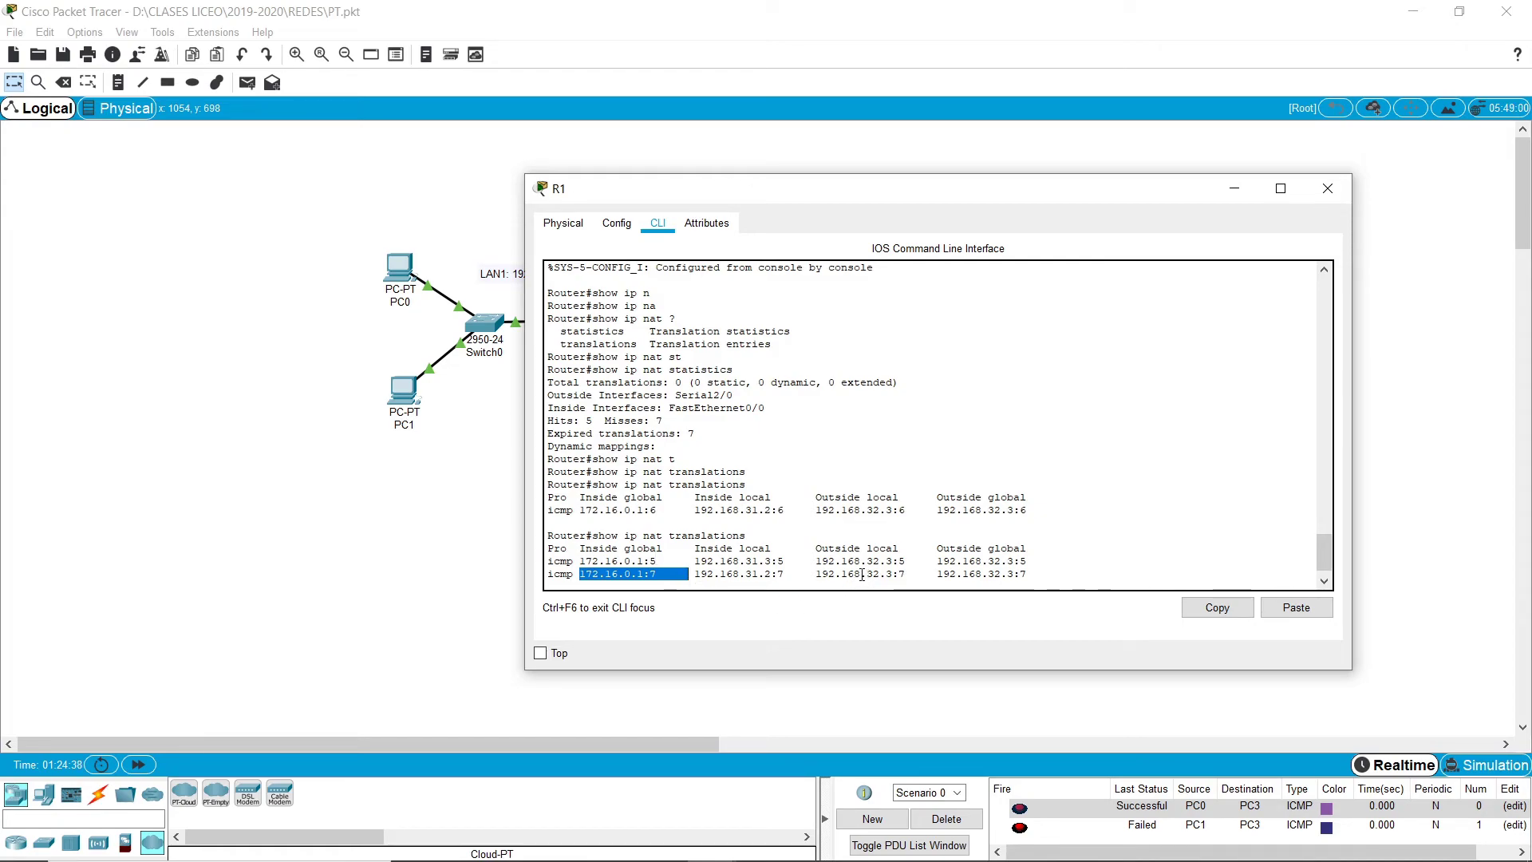
drag(811, 560, 1035, 573)
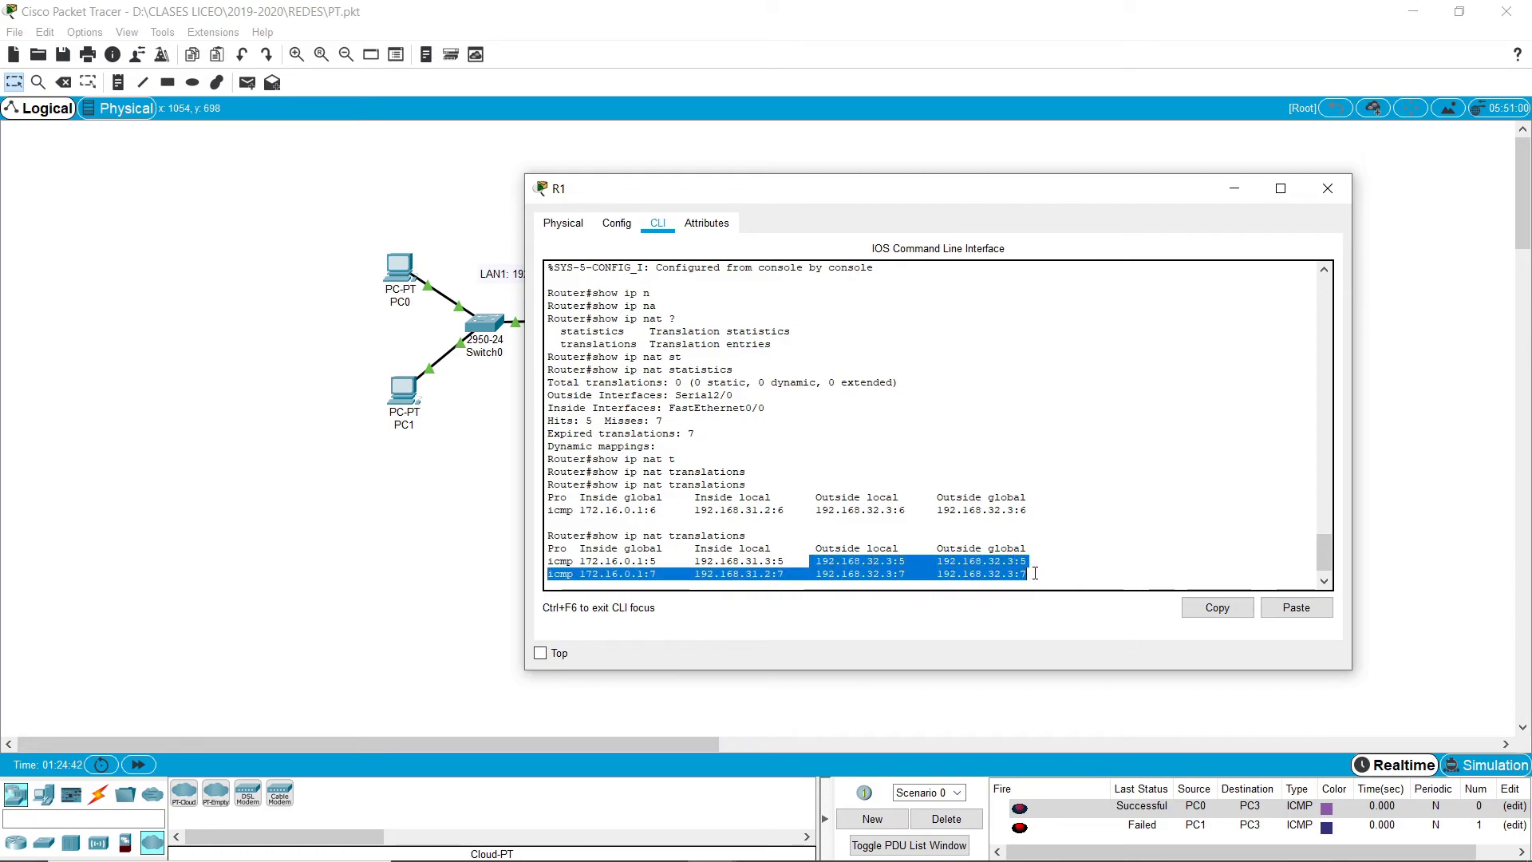
click(795, 575)
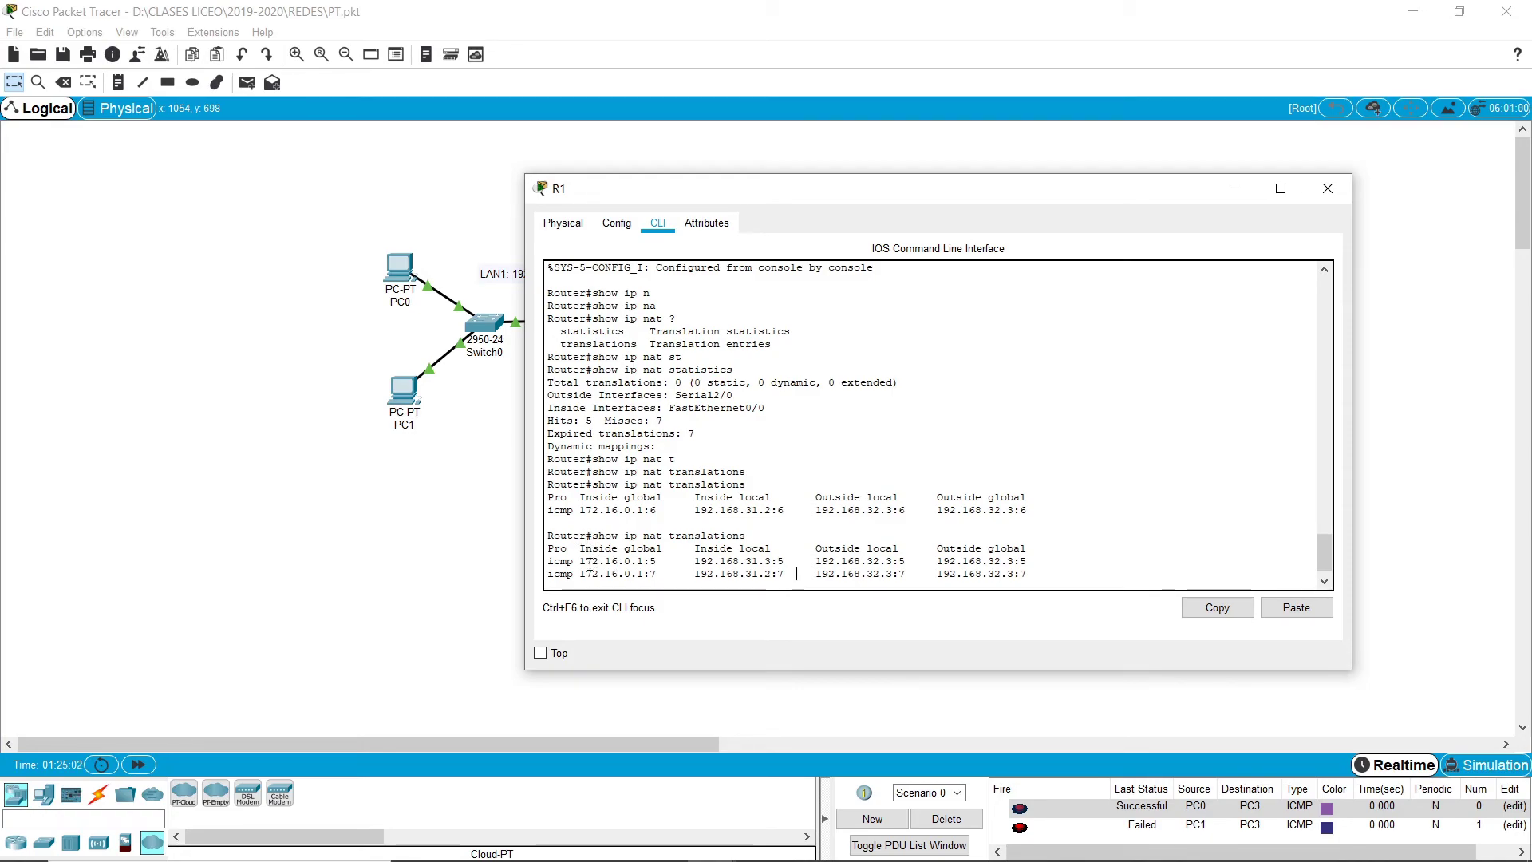
drag(579, 574, 660, 574)
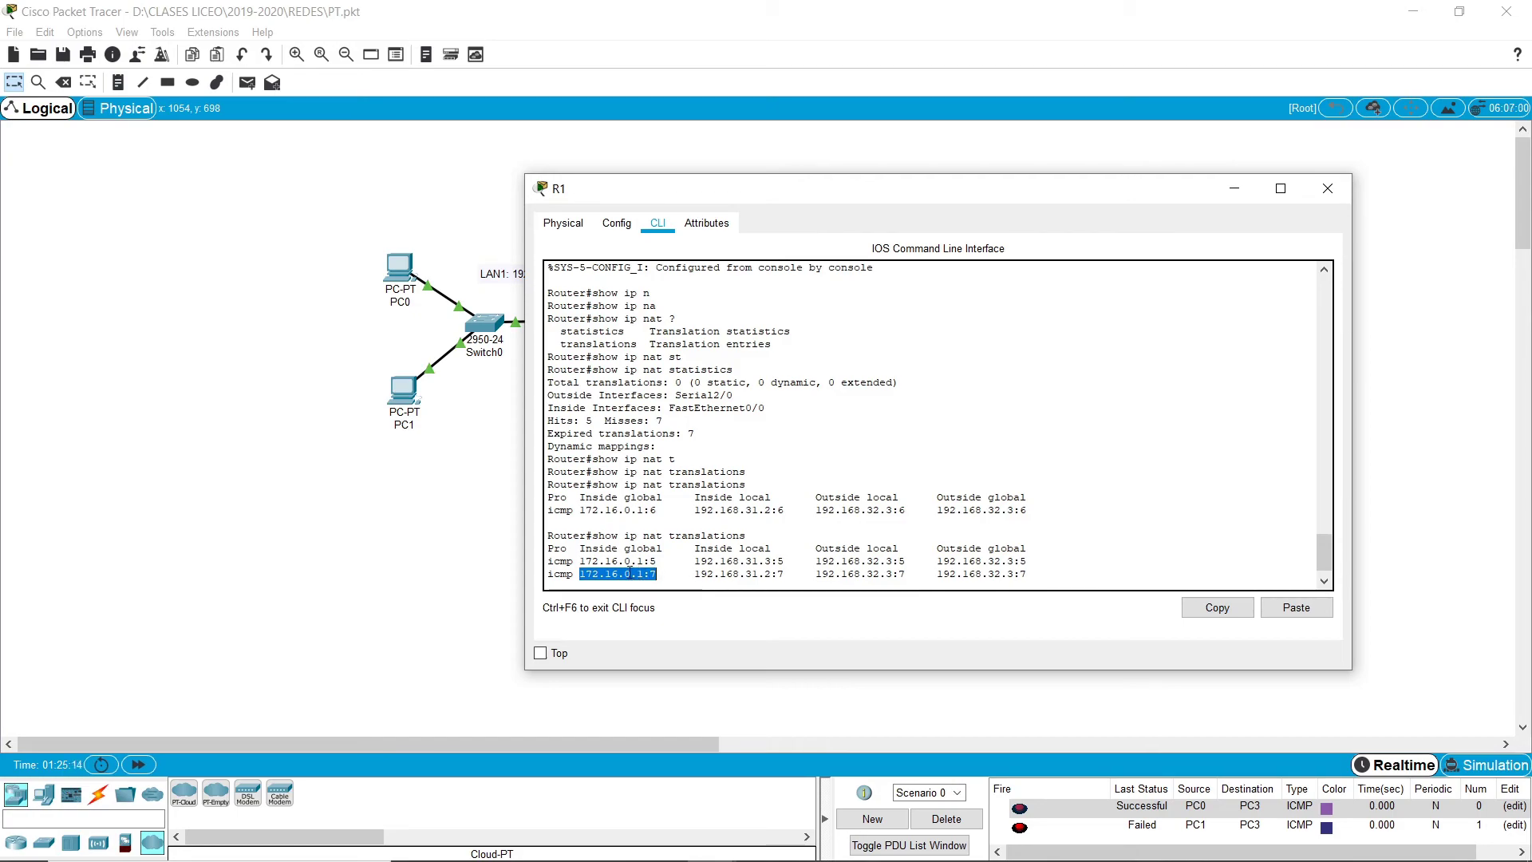
drag(694, 575, 773, 573)
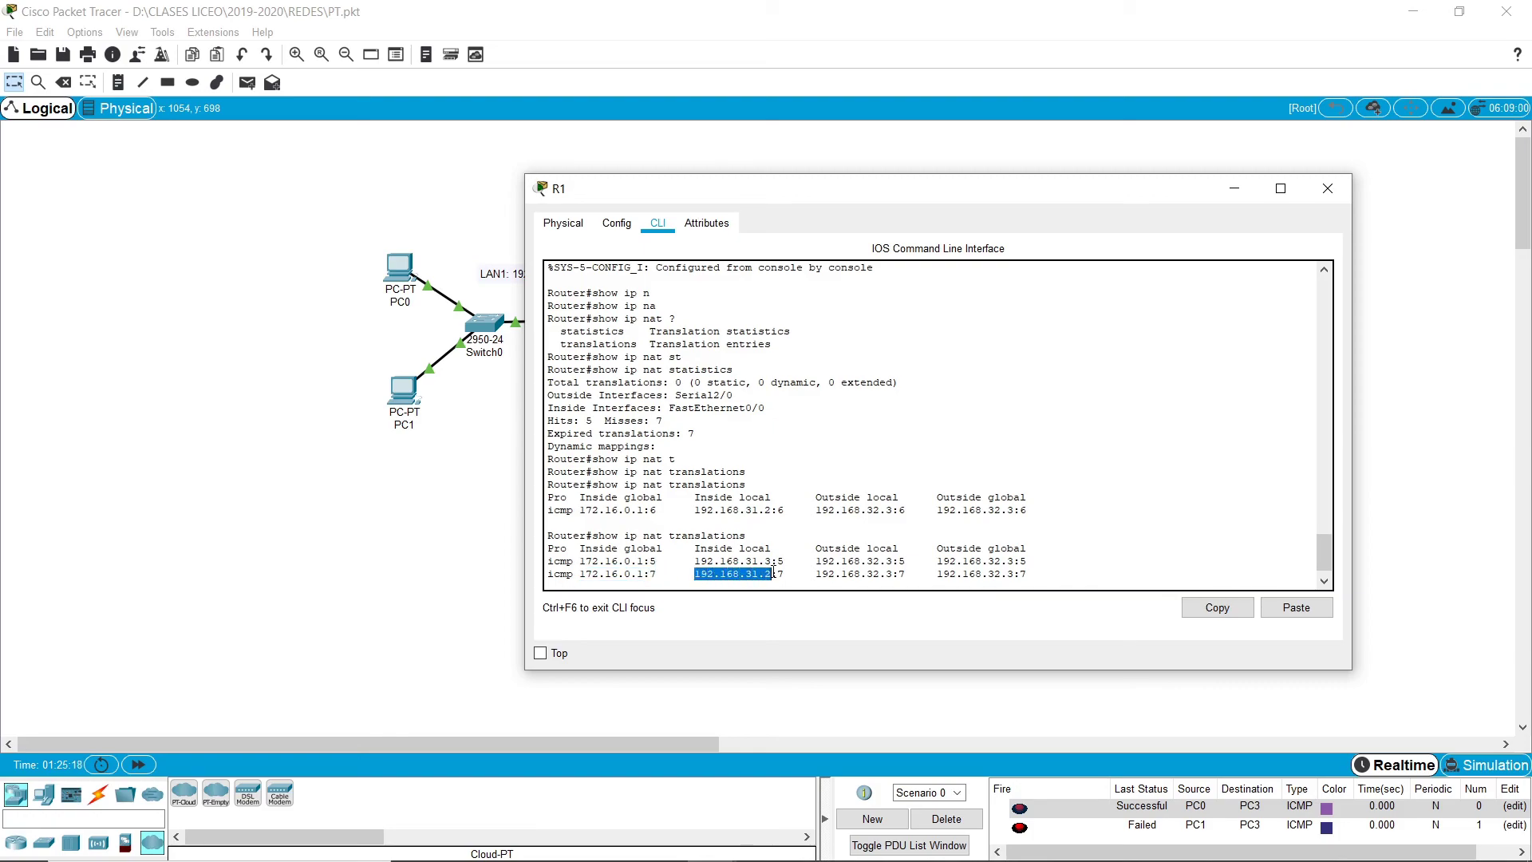
drag(626, 561, 777, 563)
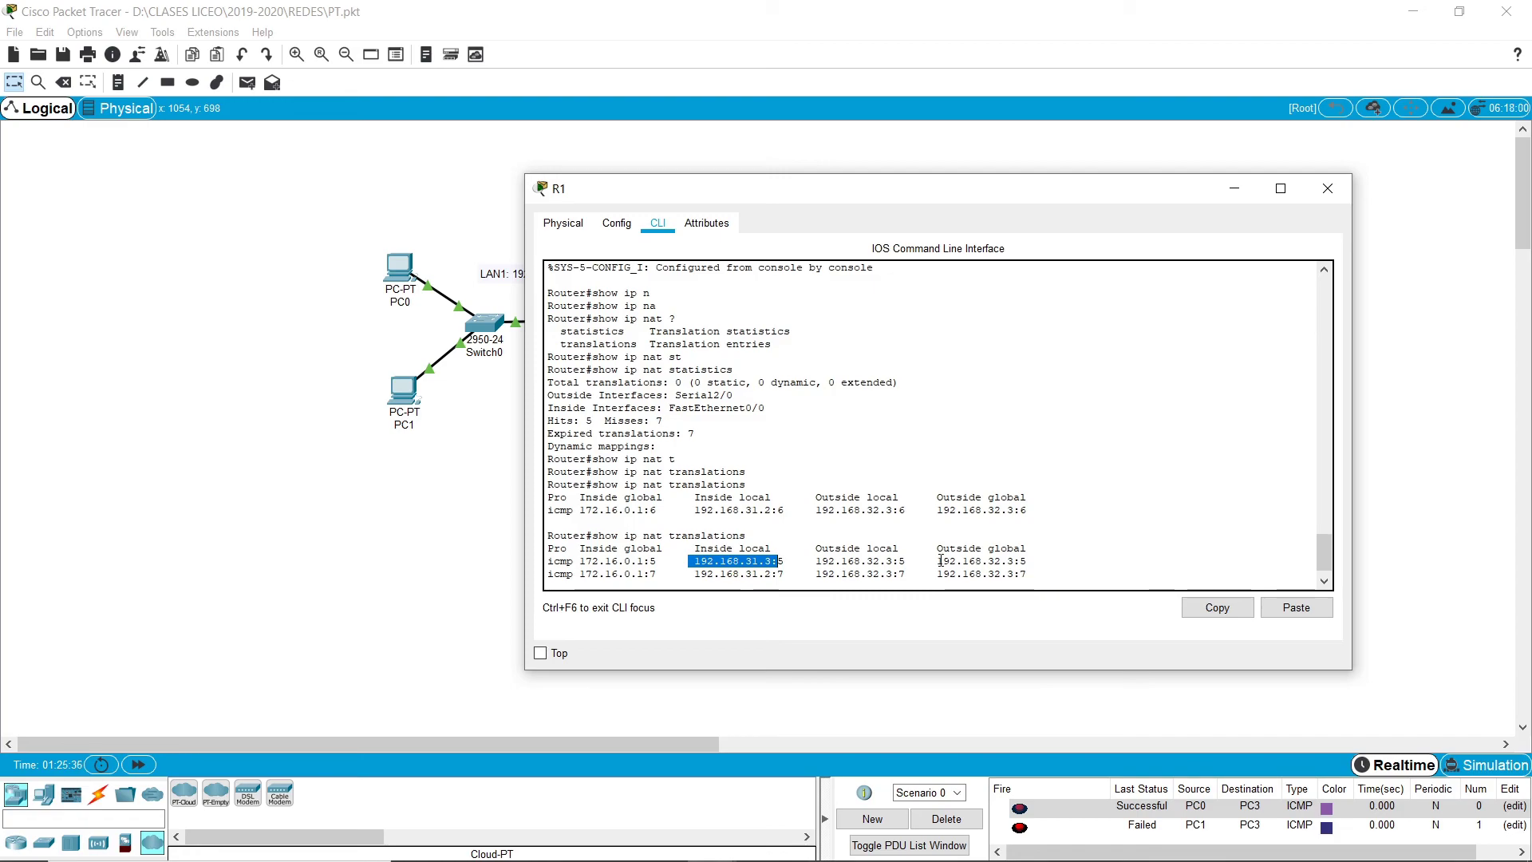
drag(893, 560, 914, 560)
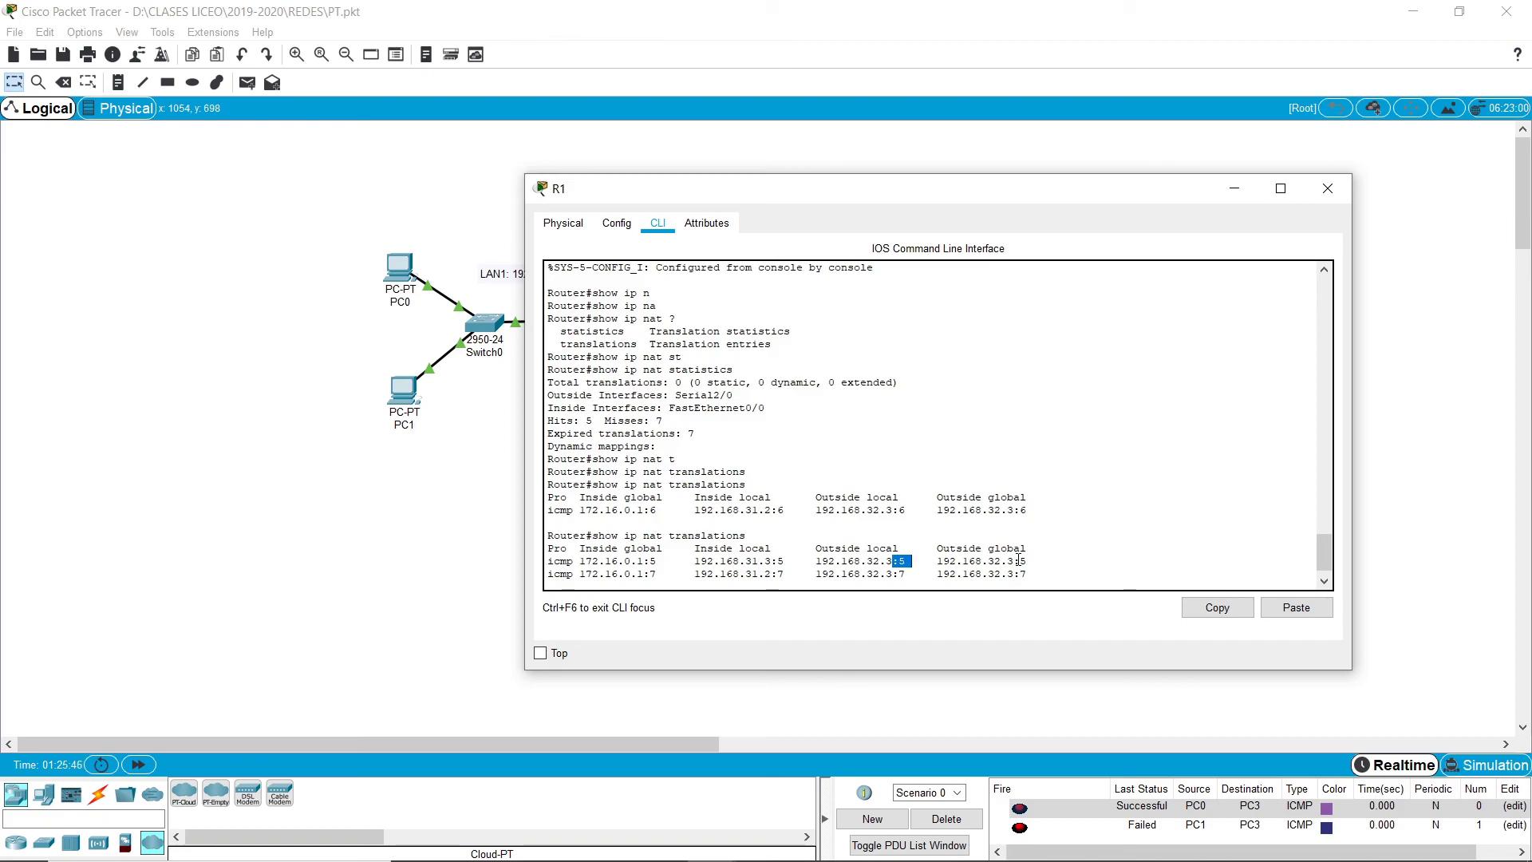
click(1328, 194)
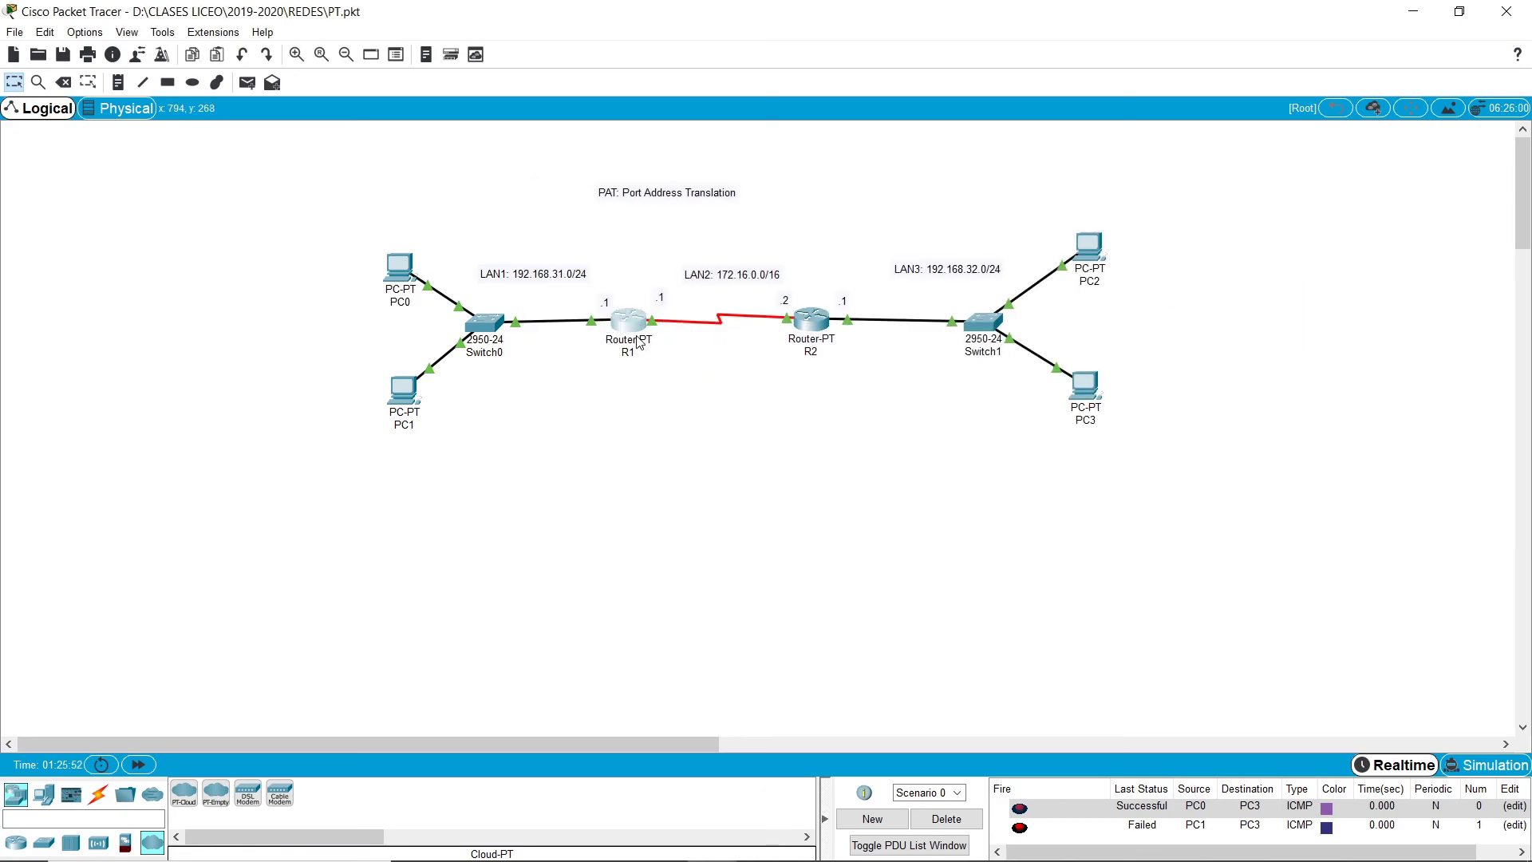